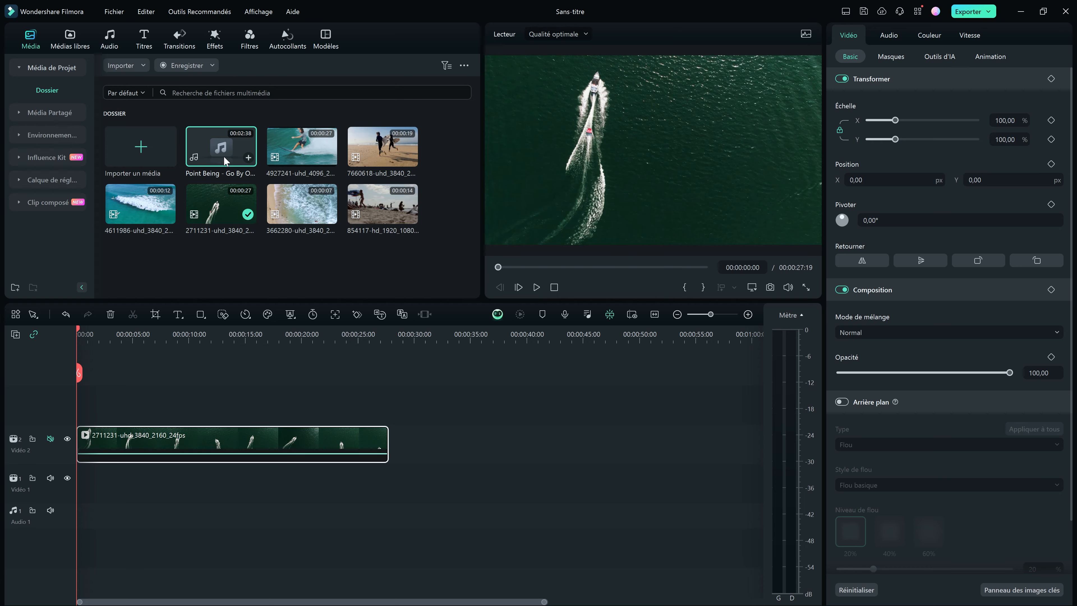
Step: Place the song "Point Being - Go By Ocean" at the start of the Audio 1 track
{"action": "left_click_drag", "start_coordinate": [224, 155], "coordinate": [77, 513]}
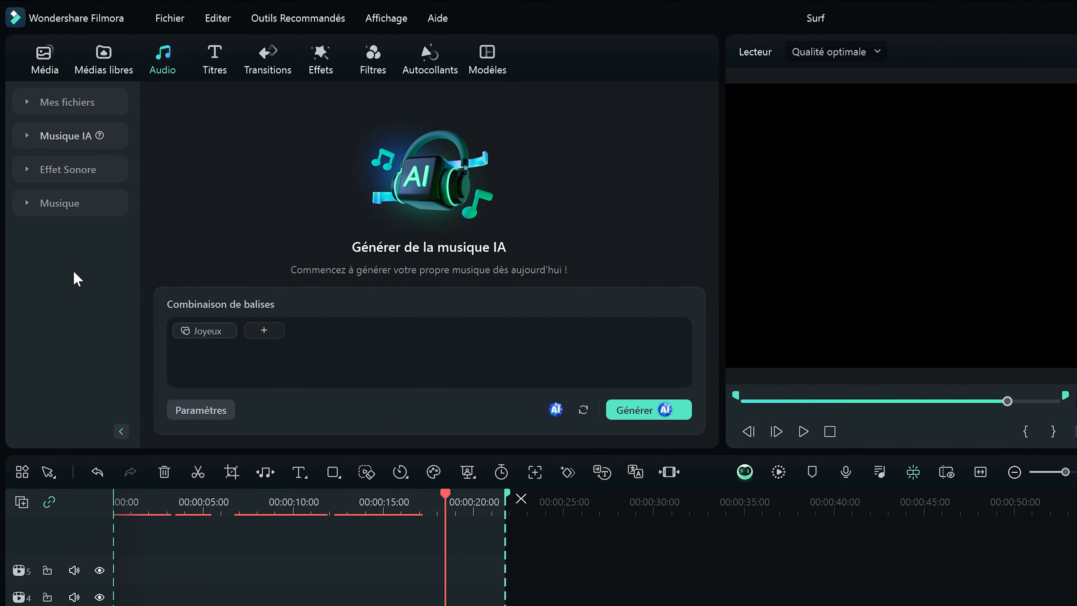
Step: Browse the free media library, the sound effects and the trending music tracks
{"action": "left_click", "coordinate": [104, 58]}
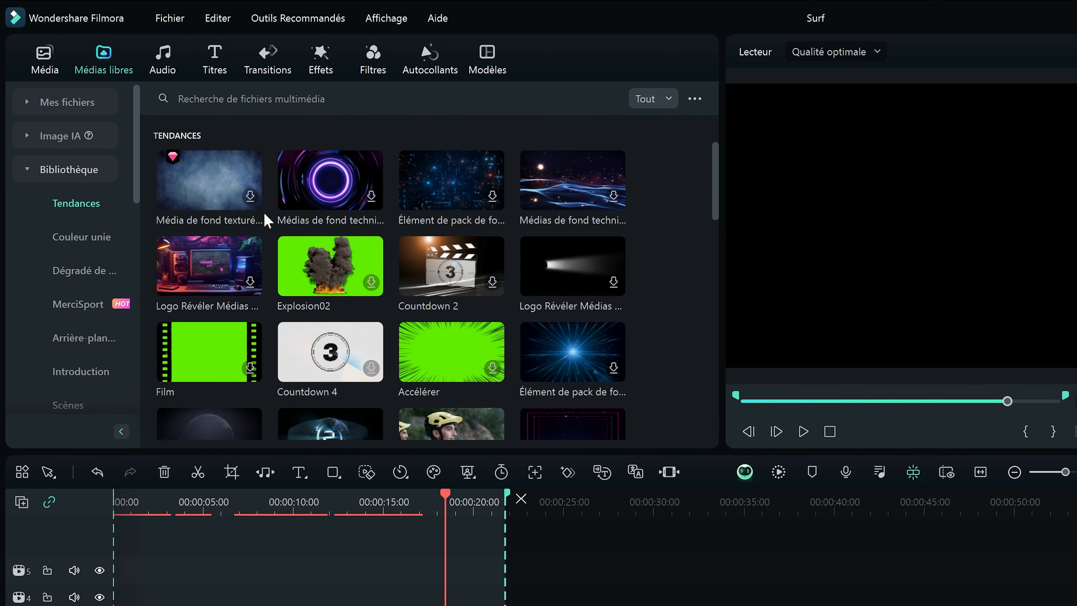
{"action": "left_click_drag", "start_coordinate": [141, 149], "coordinate": [160, 124]}
{"action": "left_click", "coordinate": [164, 63]}
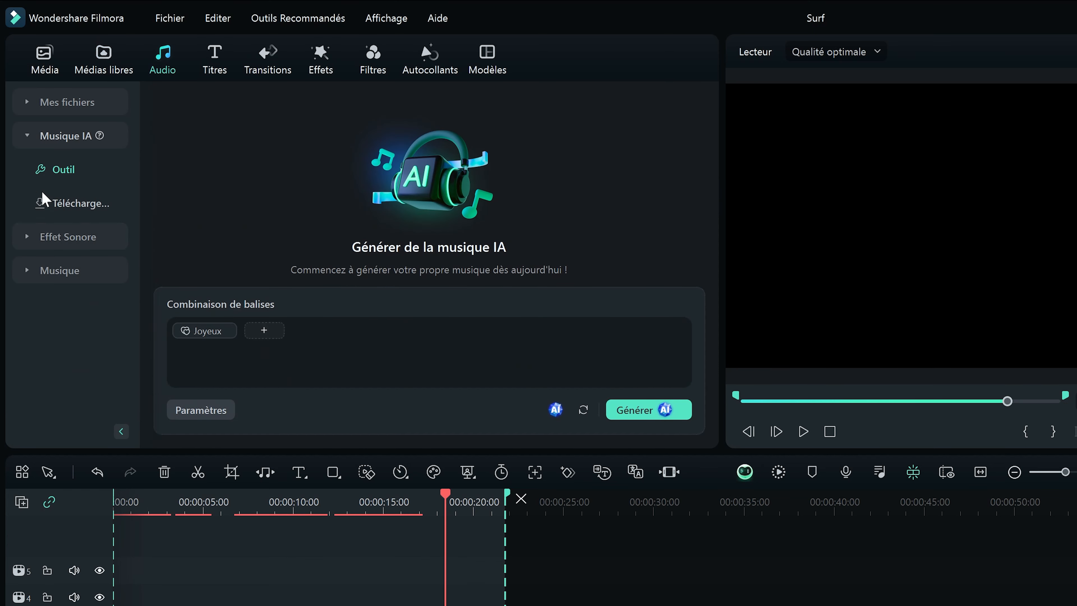
{"action": "left_click", "coordinate": [53, 248]}
{"action": "left_click", "coordinate": [29, 174]}
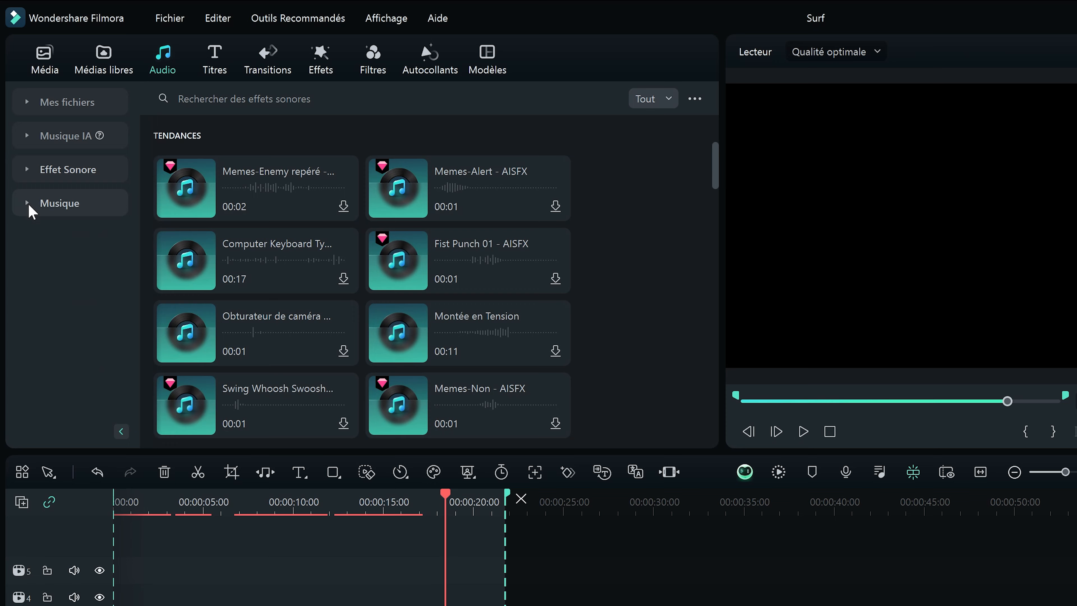
{"action": "left_click", "coordinate": [30, 207]}
{"action": "scroll", "coordinate": [420, 300], "scroll_direction": "down", "scroll_amount": 10}
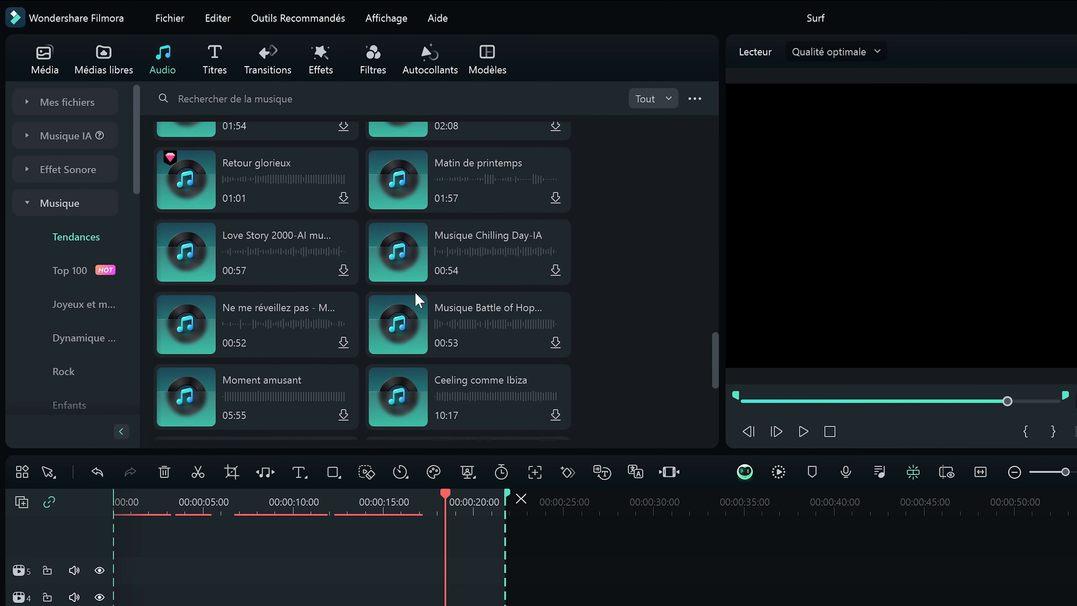
{"action": "scroll", "coordinate": [481, 300], "scroll_direction": "up", "scroll_amount": 10}
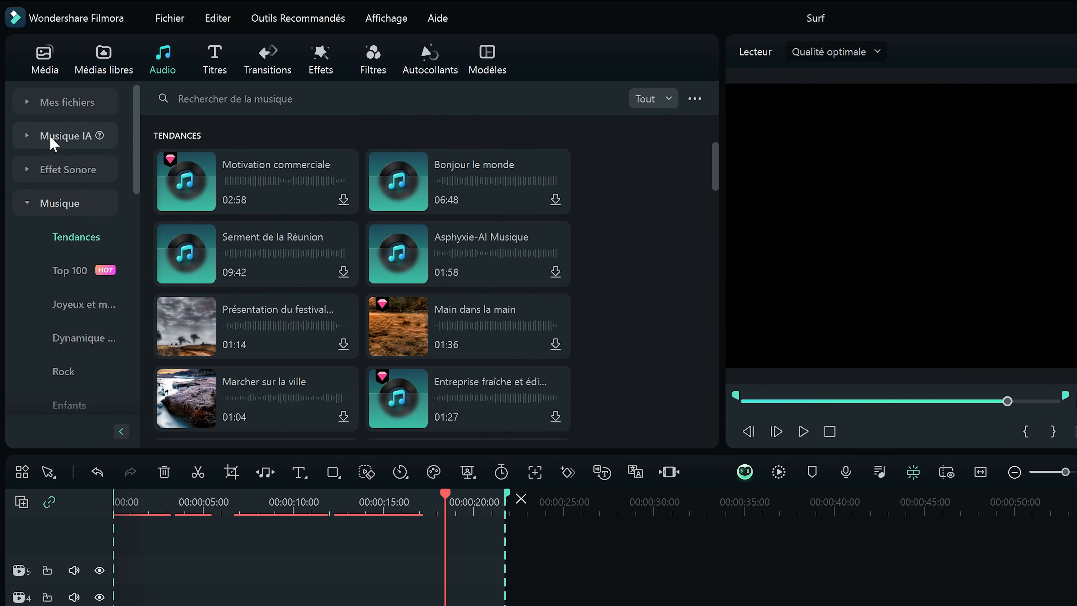
{"action": "left_click", "coordinate": [34, 140]}
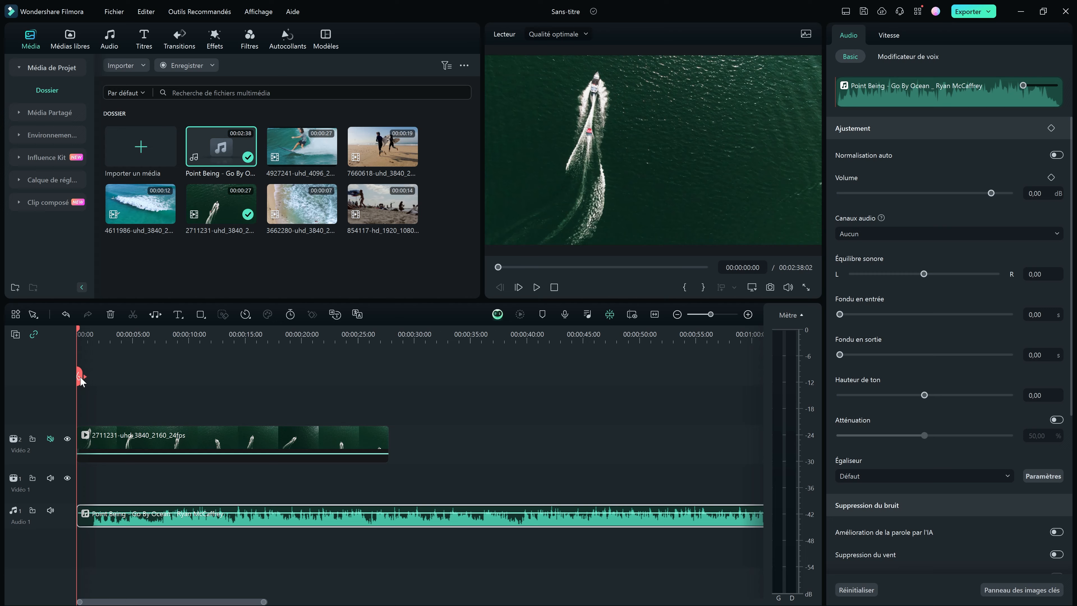
Step: Play the timeline from about 00:00:13:07 and mute the Audio 1 track
{"action": "left_click_drag", "start_coordinate": [80, 381], "coordinate": [230, 396]}
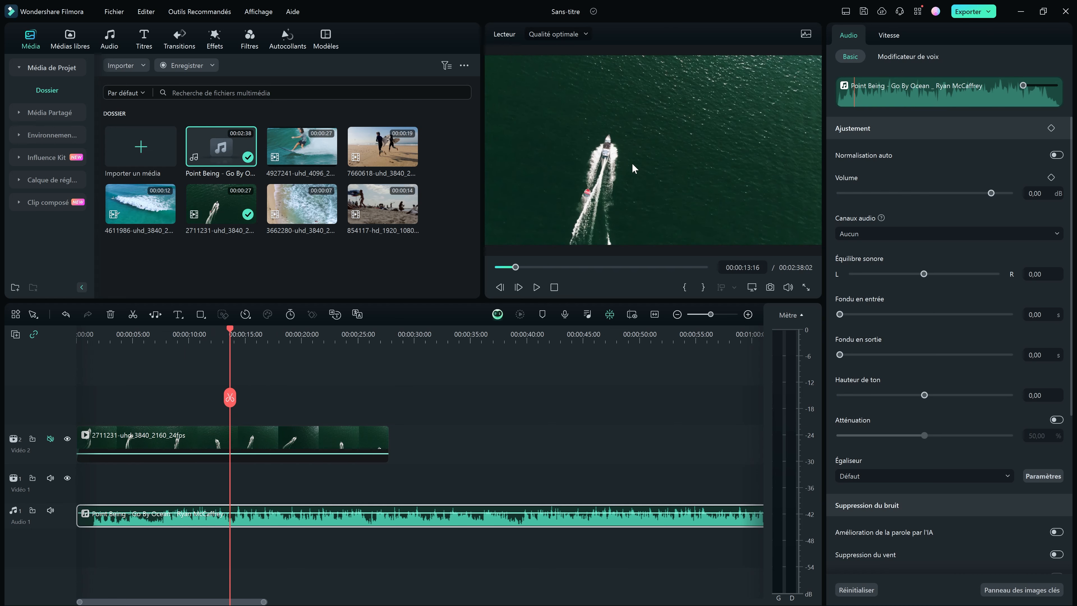
{"action": "mouse_move", "coordinate": [230, 397]}
{"action": "left_mouse_down"}
{"action": "mouse_move", "coordinate": [308, 395]}
{"action": "mouse_move", "coordinate": [226, 398]}
{"action": "left_mouse_up"}
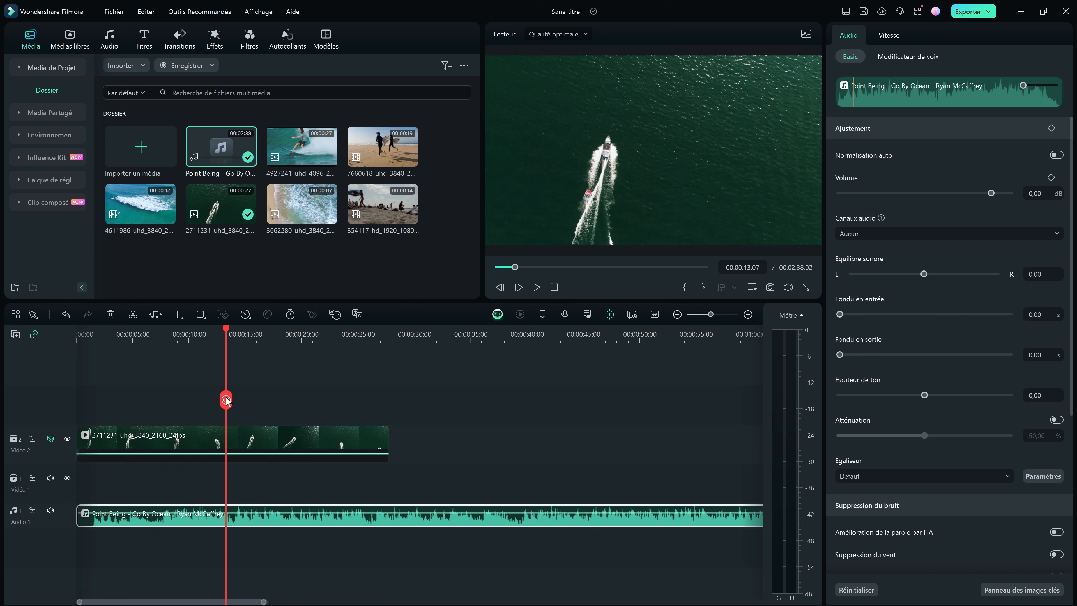
{"action": "left_click", "coordinate": [536, 287]}
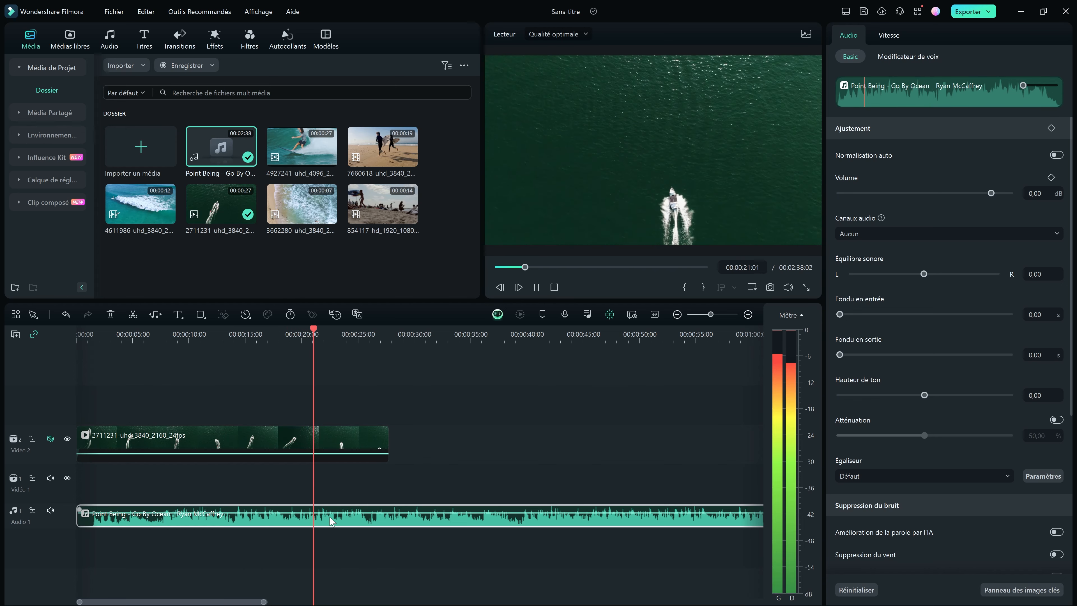
{"action": "left_click", "coordinate": [51, 514]}
Step: Shift the boat clip on Video 2 to about 5 seconds, and trim its end to about 10 seconds before restoring its full length
{"action": "left_click", "coordinate": [233, 418]}
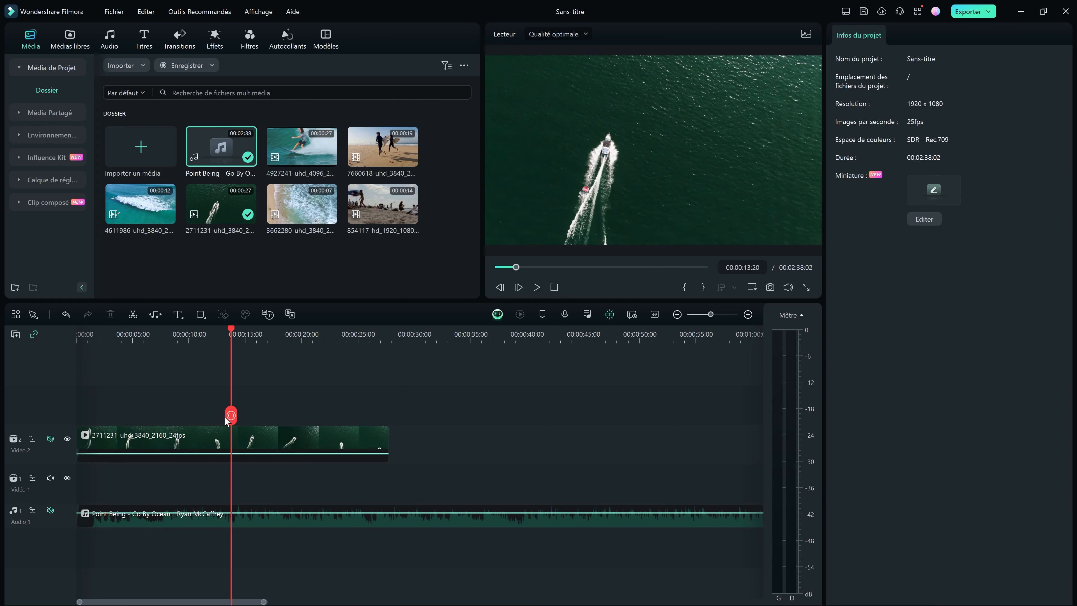
{"action": "left_click_drag", "start_coordinate": [232, 418], "coordinate": [111, 420]}
{"action": "mouse_move", "coordinate": [206, 434]}
{"action": "left_mouse_down"}
{"action": "mouse_move", "coordinate": [291, 434]}
{"action": "mouse_move", "coordinate": [196, 445]}
{"action": "mouse_move", "coordinate": [214, 450]}
{"action": "left_mouse_up"}
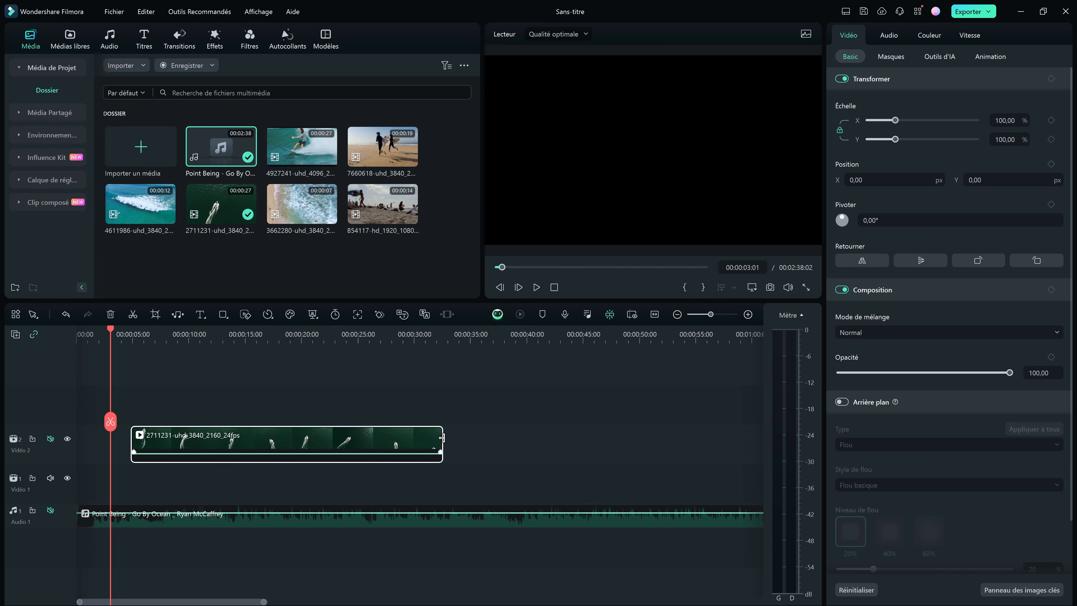
{"action": "left_click_drag", "start_coordinate": [441, 438], "coordinate": [190, 441]}
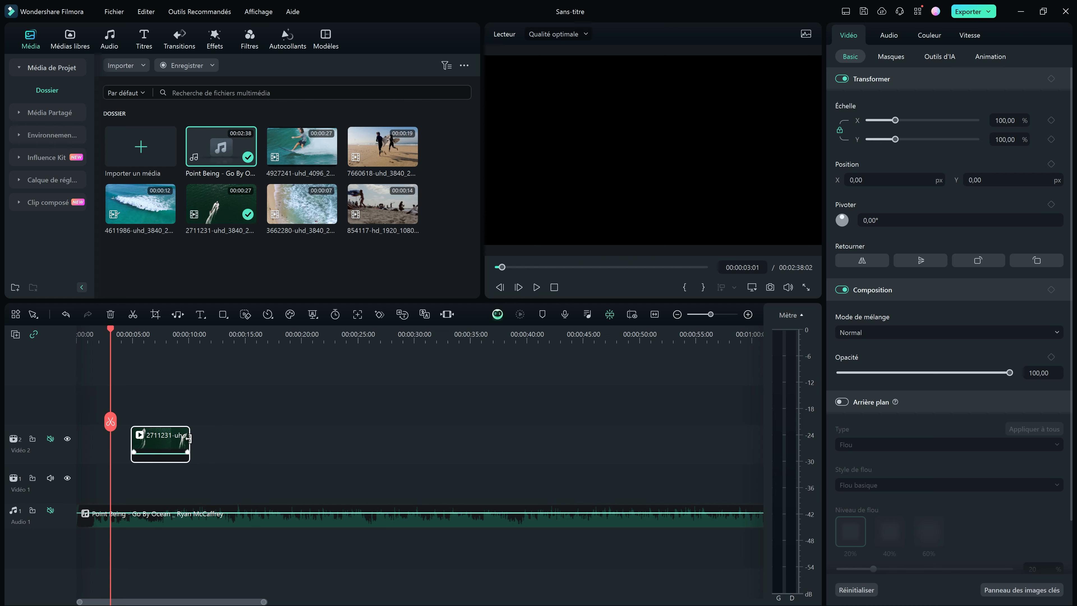
{"action": "left_click_drag", "start_coordinate": [188, 439], "coordinate": [442, 439]}
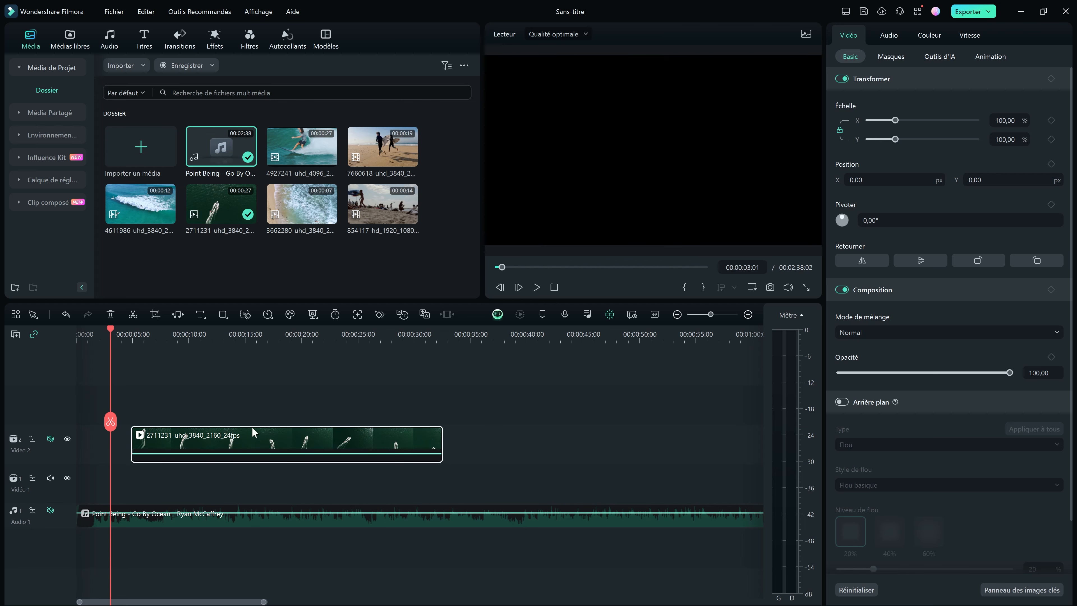
Step: Split the boat clip and the music at 00:00:17:24
{"action": "left_click_drag", "start_coordinate": [109, 424], "coordinate": [185, 428]}
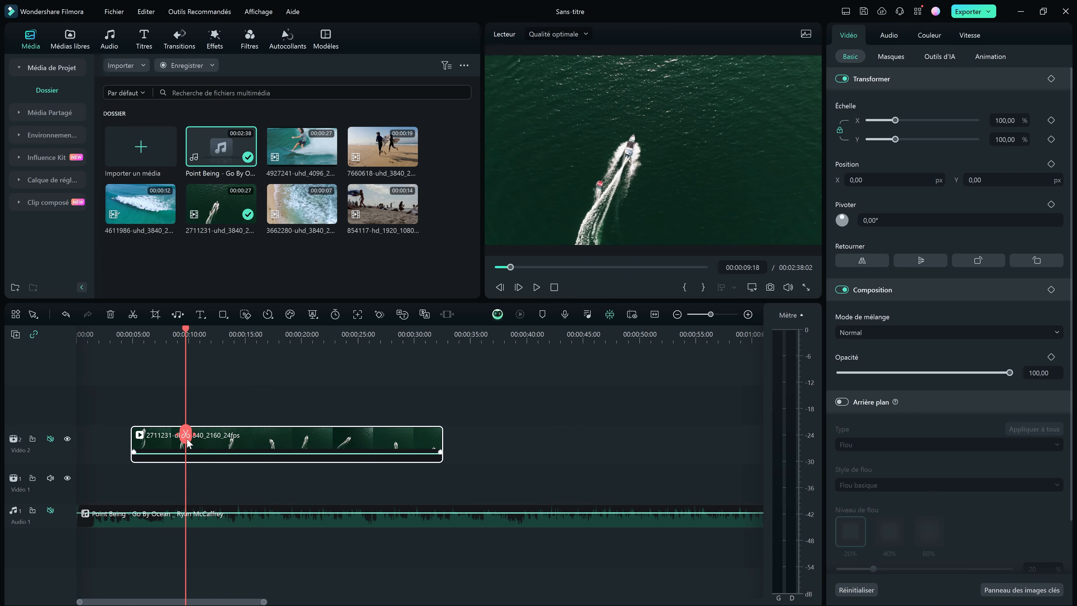
{"action": "left_click_drag", "start_coordinate": [187, 441], "coordinate": [283, 435]}
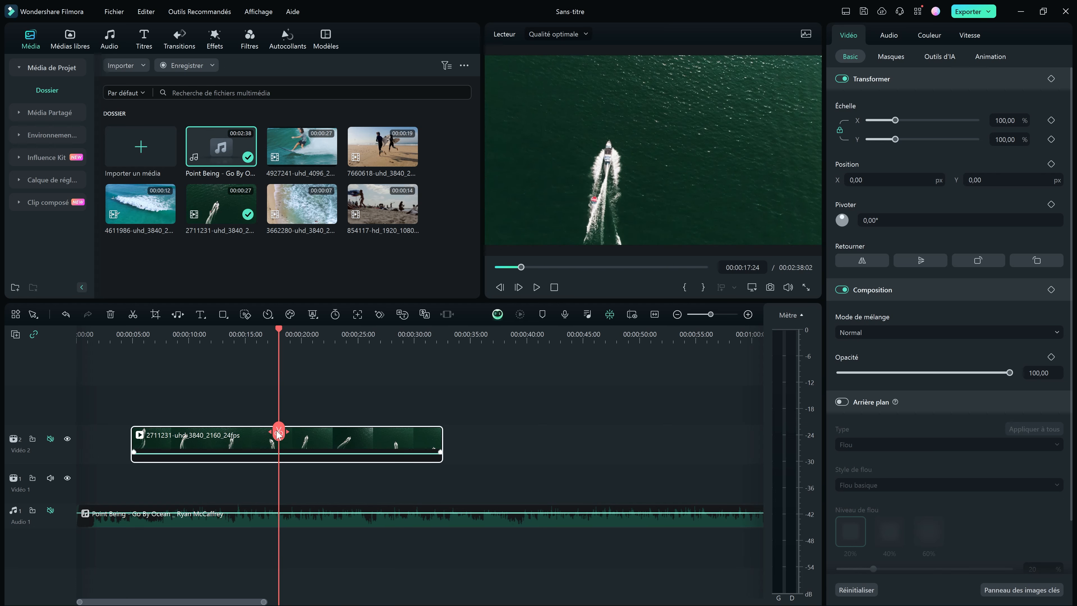
{"action": "left_click", "coordinate": [278, 432]}
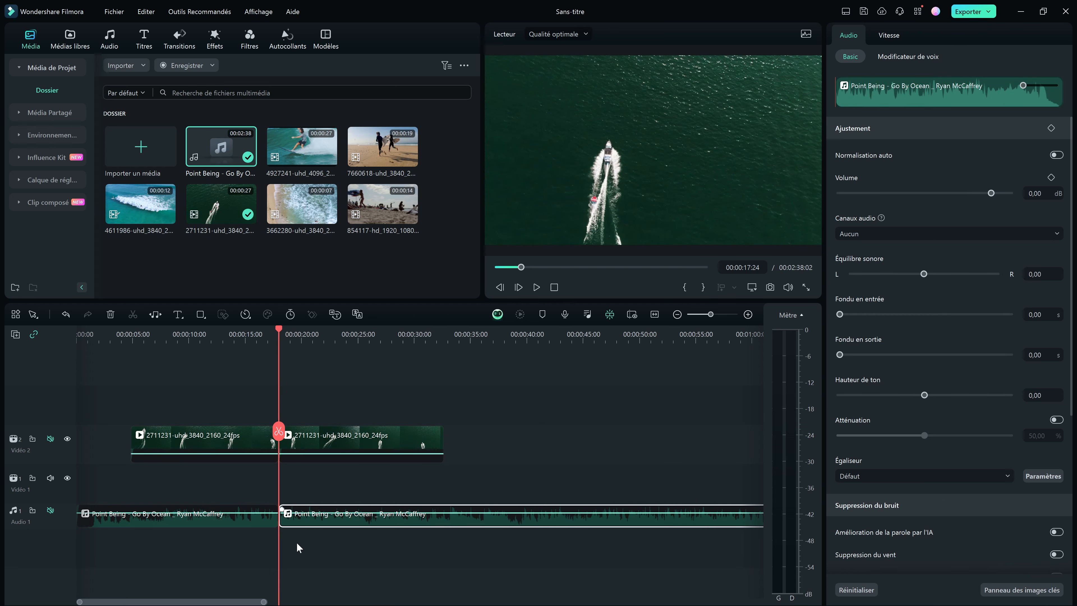
Step: Separate the second half of the boat clip to about 41 seconds and extend its start back to about 28 seconds
{"action": "left_click_drag", "start_coordinate": [335, 449], "coordinate": [427, 450]}
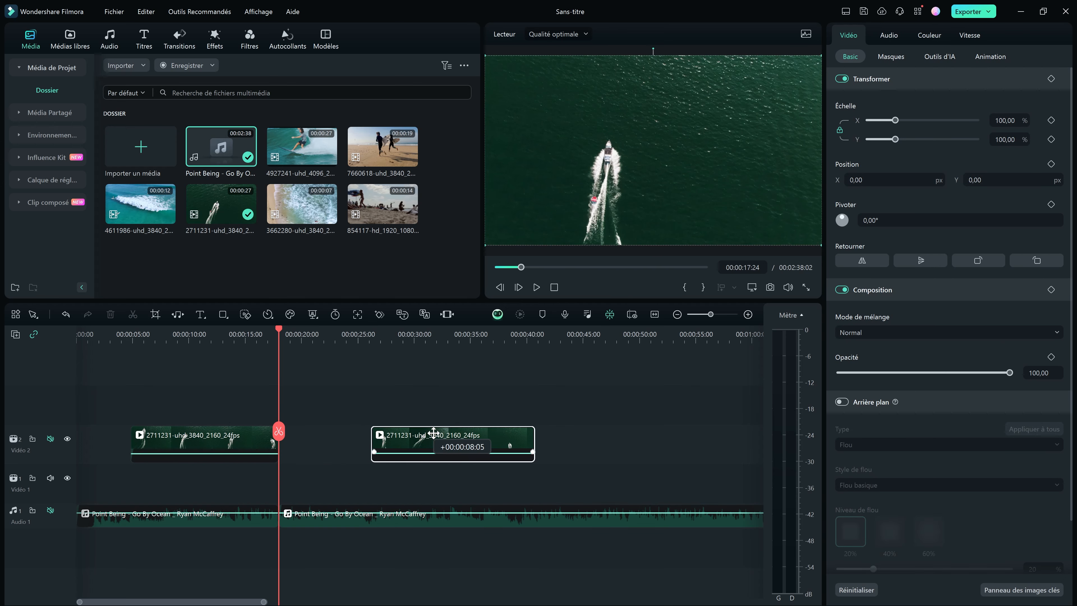
{"action": "left_click_drag", "start_coordinate": [278, 432], "coordinate": [157, 437]}
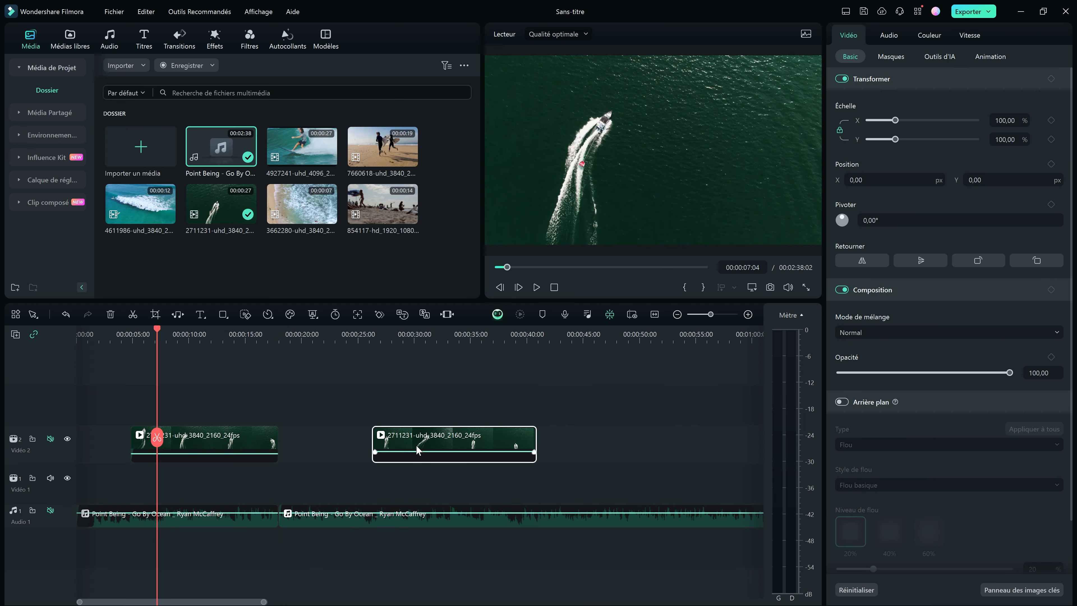
{"action": "left_click_drag", "start_coordinate": [462, 443], "coordinate": [627, 443]}
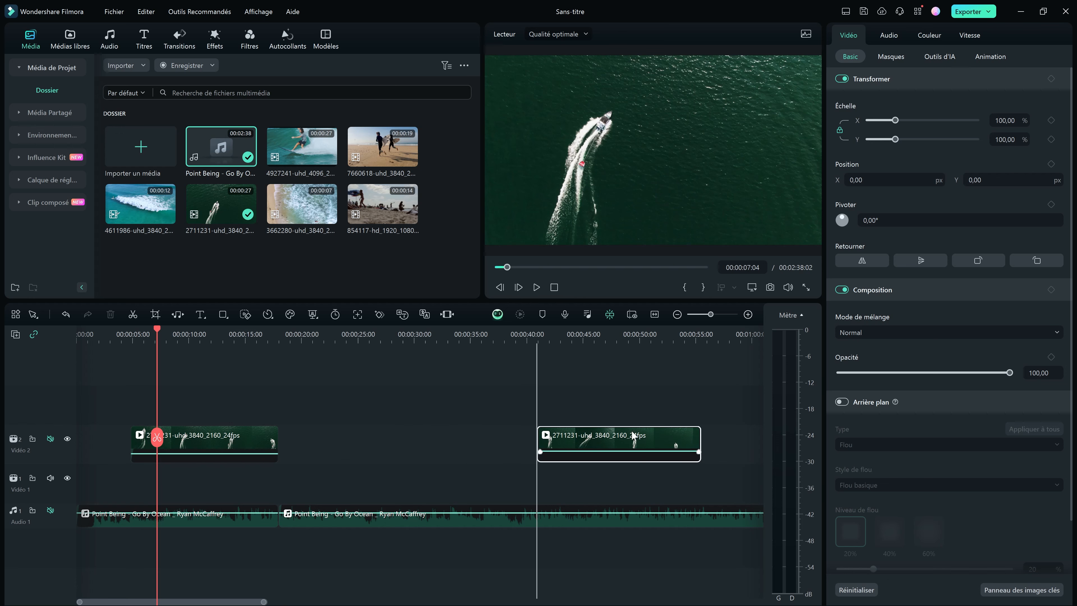
{"action": "left_click_drag", "start_coordinate": [536, 448], "coordinate": [389, 445]}
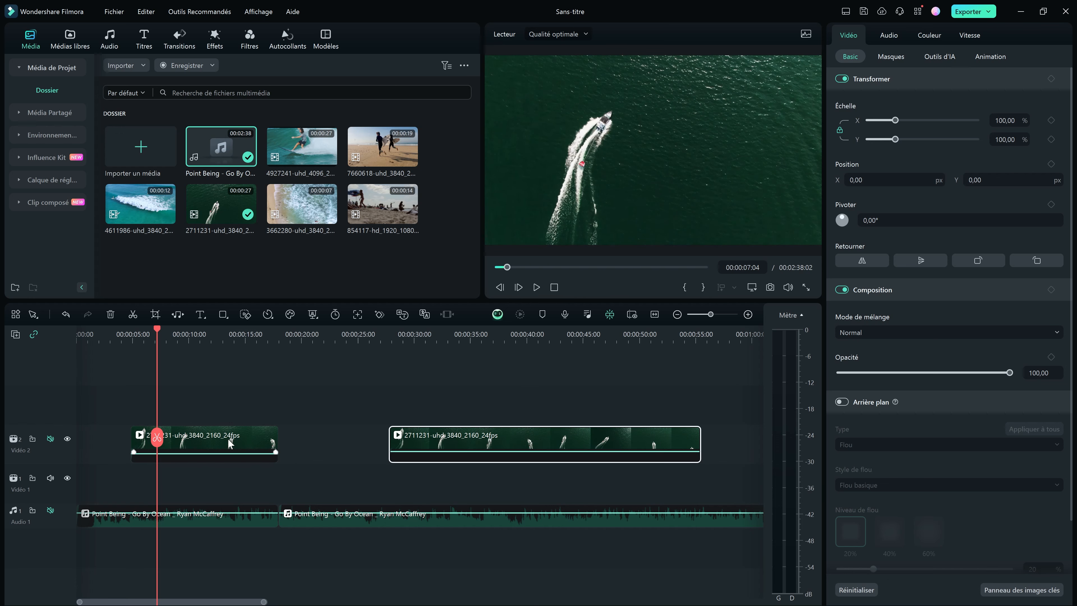
Step: Move the first boat clip half to a new Video 3 track, extend it to full length and return it to the start of Video 2
{"action": "left_click_drag", "start_coordinate": [230, 436], "coordinate": [225, 399]}
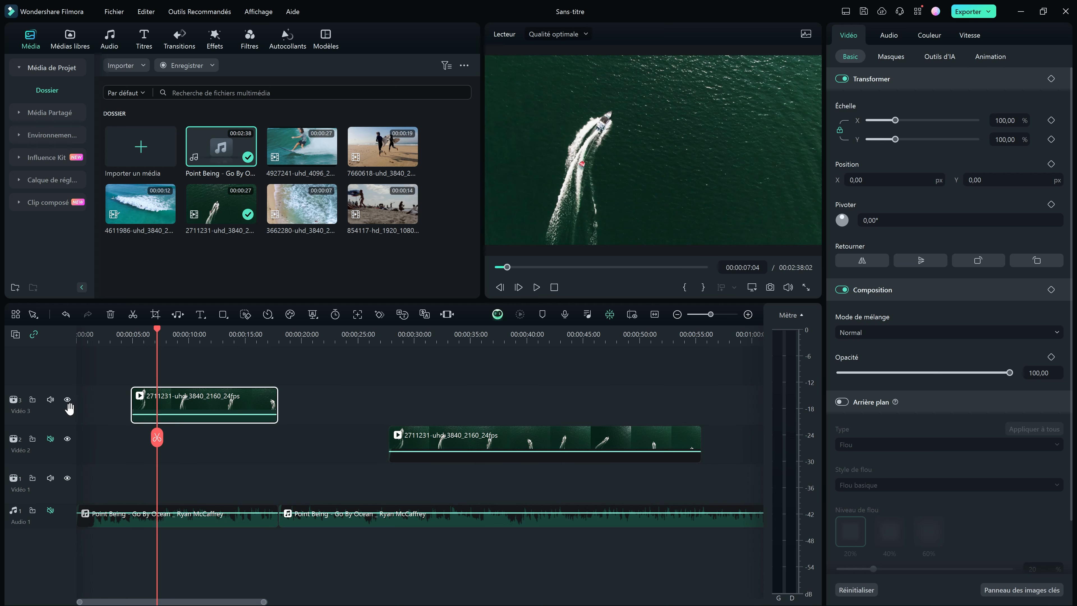
{"action": "left_click_drag", "start_coordinate": [271, 405], "coordinate": [678, 483]}
{"action": "left_click_drag", "start_coordinate": [505, 407], "coordinate": [298, 450]}
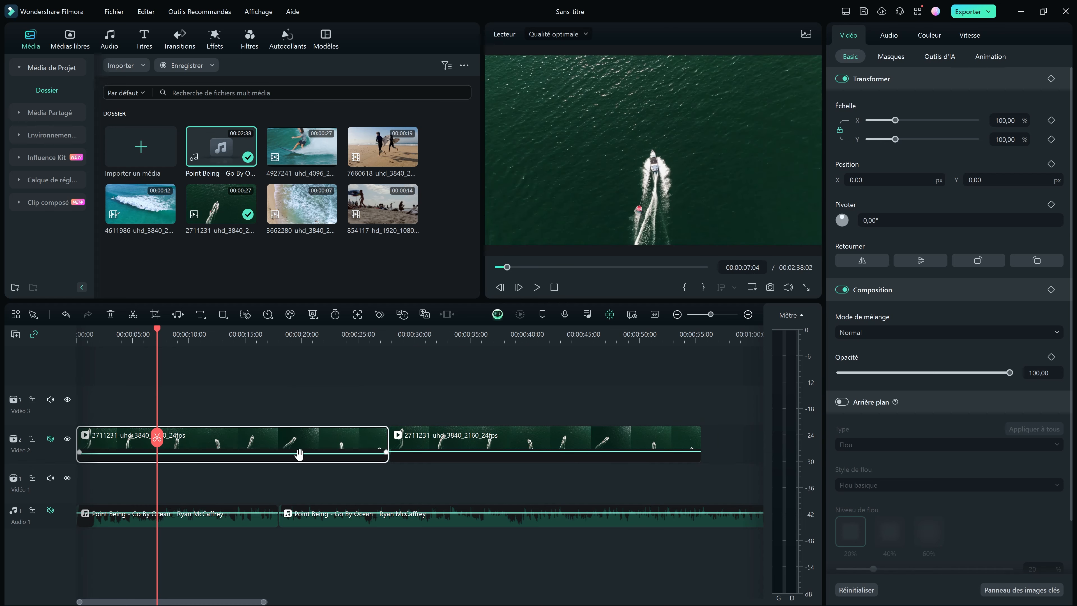
Step: Delete the first boat clip on Video 2 and move the remaining one to the start of the timeline
{"action": "left_click", "coordinate": [322, 408]}
{"action": "left_click", "coordinate": [305, 437]}
{"action": "key", "text": "Delete"}
{"action": "left_click_drag", "start_coordinate": [501, 444], "coordinate": [192, 451]}
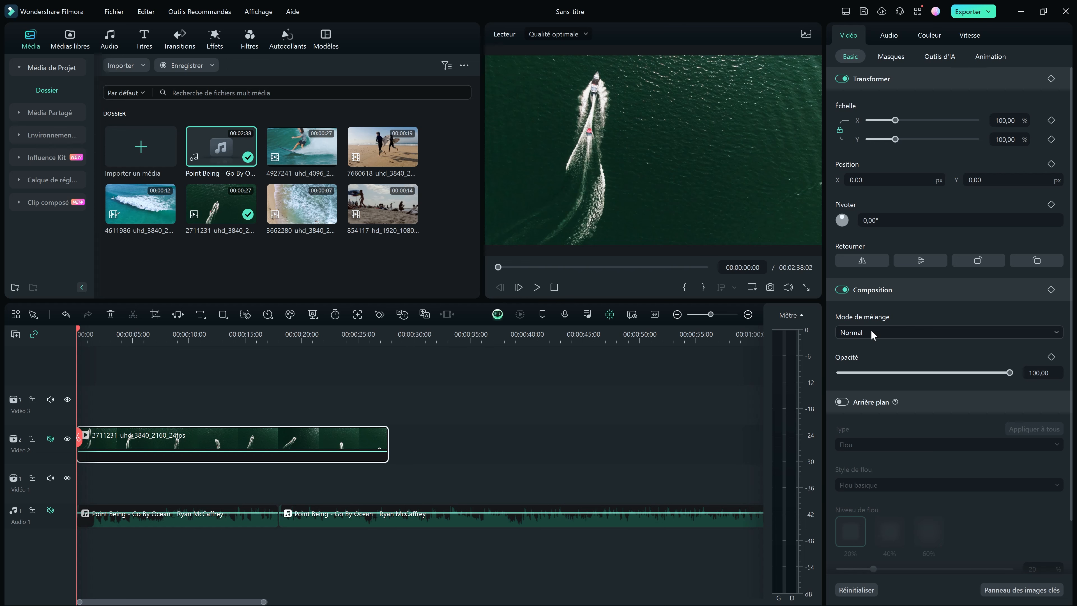
Step: Enable the background blur for the boat clip, review its options and disable it again
{"action": "left_click", "coordinate": [842, 401]}
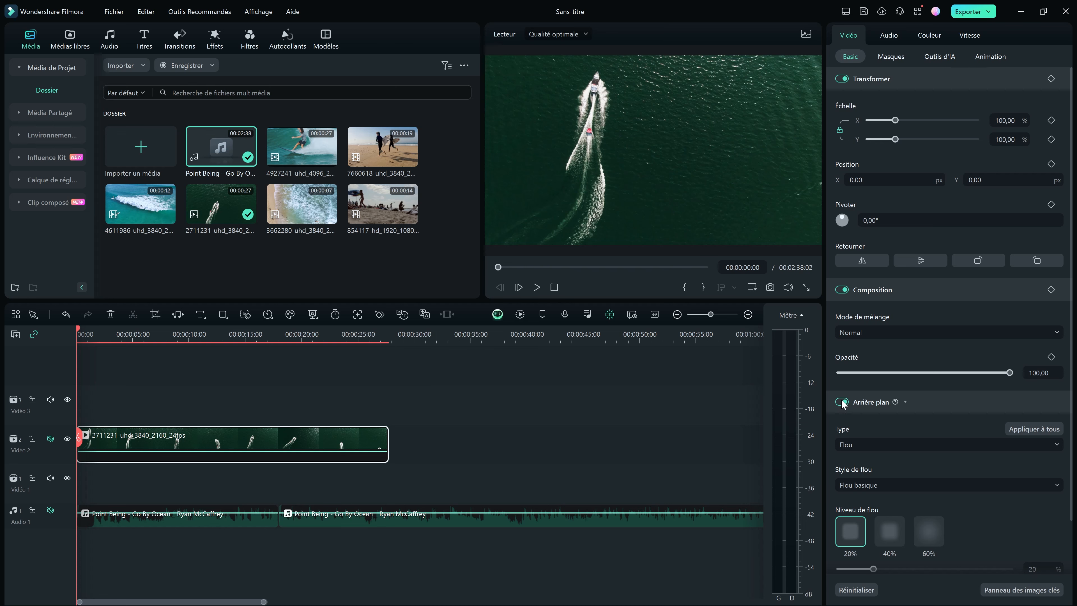
{"action": "scroll", "coordinate": [869, 473], "scroll_direction": "down", "scroll_amount": 2}
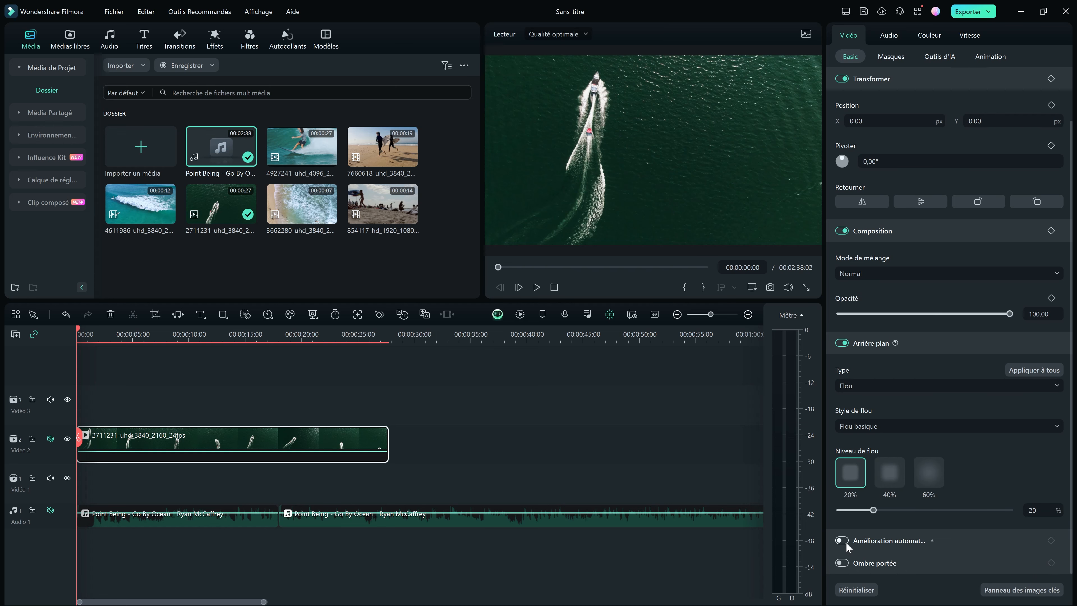
{"action": "left_click", "coordinate": [840, 343]}
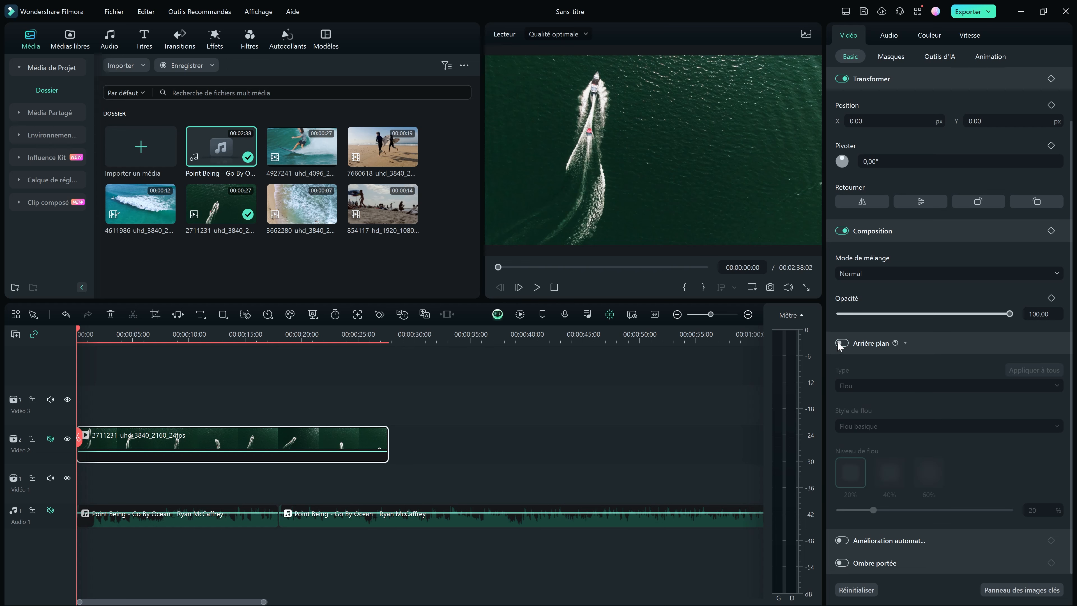
{"action": "scroll", "coordinate": [886, 328], "scroll_direction": "up", "scroll_amount": 1}
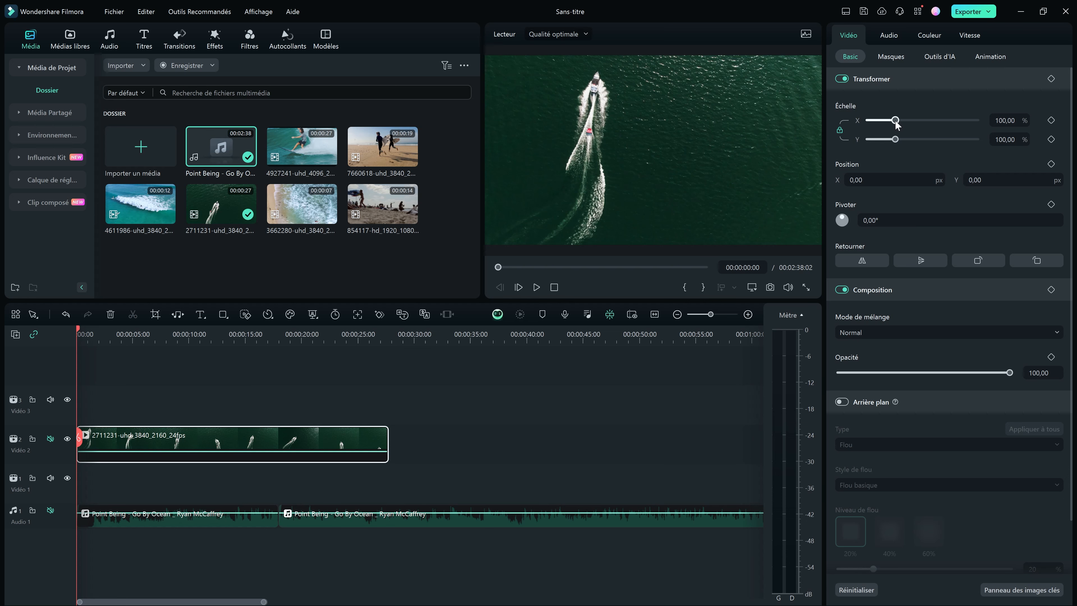
Step: Scale the boat clip to 52,36 % and place the beach clip 3662280 beneath it at the start of Video 1
{"action": "left_click_drag", "start_coordinate": [896, 122], "coordinate": [883, 126]}
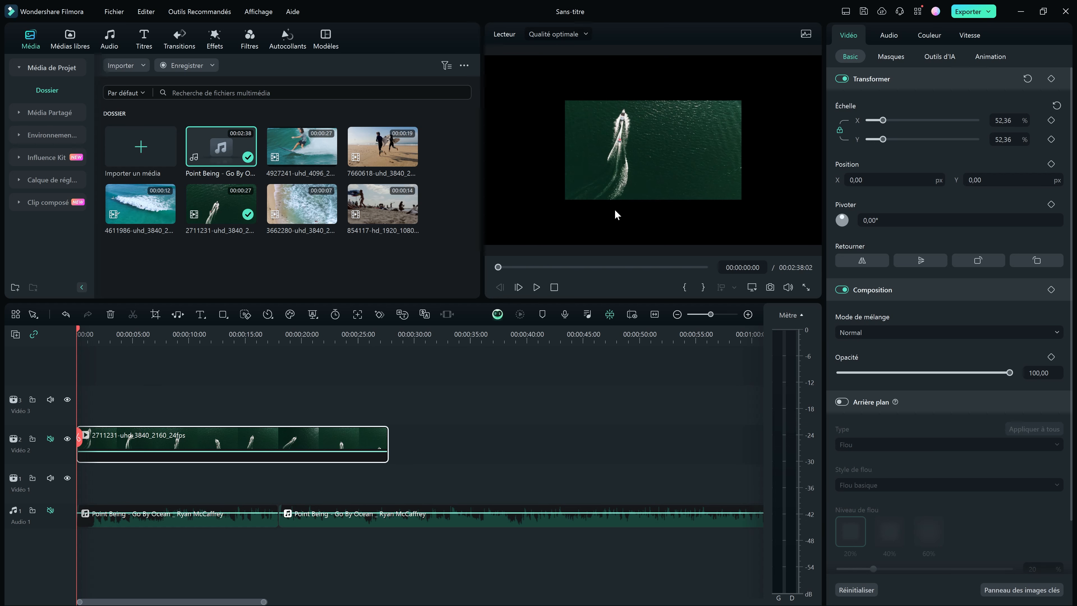
{"action": "left_click_drag", "start_coordinate": [301, 204], "coordinate": [275, 479]}
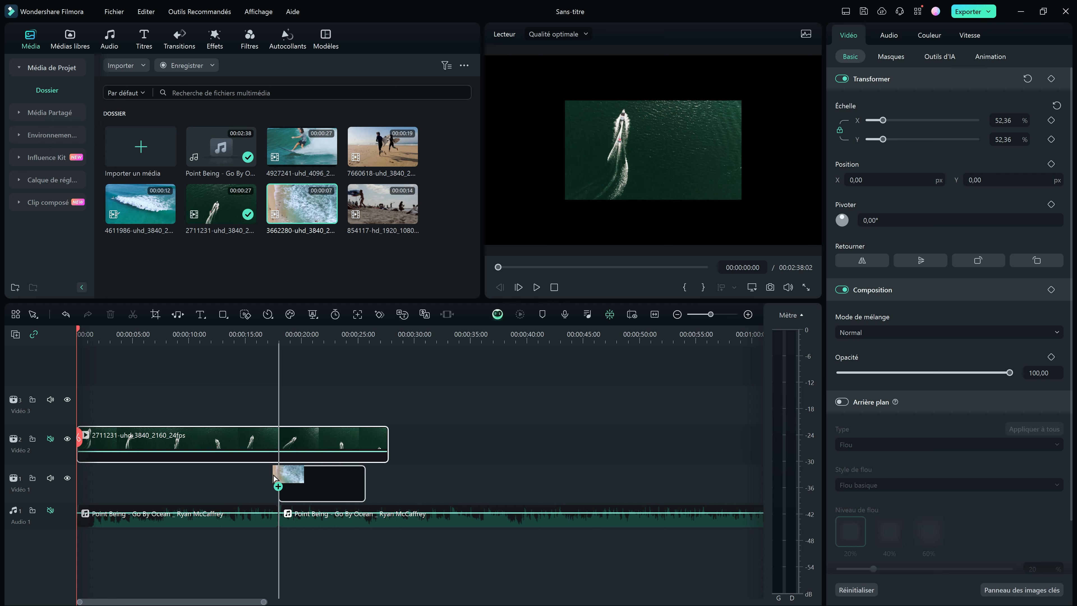
{"action": "left_click_drag", "start_coordinate": [274, 478], "coordinate": [75, 479]}
{"action": "mouse_move", "coordinate": [161, 477]}
{"action": "left_mouse_down"}
{"action": "mouse_move", "coordinate": [204, 473]}
{"action": "mouse_move", "coordinate": [162, 478]}
{"action": "left_mouse_up"}
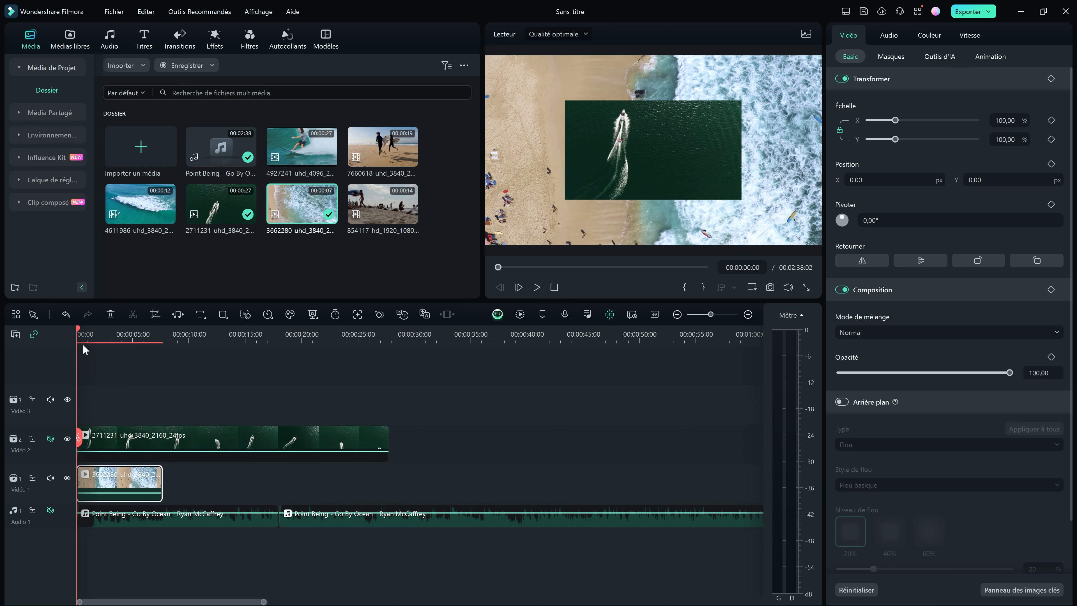
{"action": "left_click_drag", "start_coordinate": [78, 332], "coordinate": [144, 343]}
{"action": "left_click_drag", "start_coordinate": [133, 345], "coordinate": [69, 380]}
Step: Reposition the boat clip to X -402,53 px and Y 204,46 px, and add a position keyframe at 00:00:01:10
{"action": "left_click", "coordinate": [104, 444]}
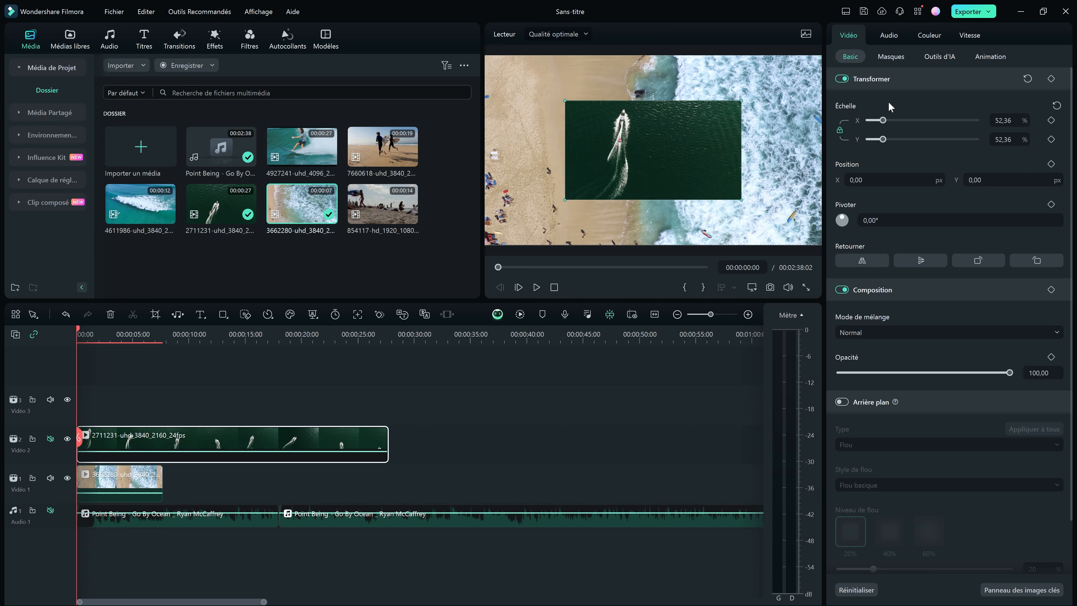
{"action": "left_click_drag", "start_coordinate": [689, 155], "coordinate": [627, 121]}
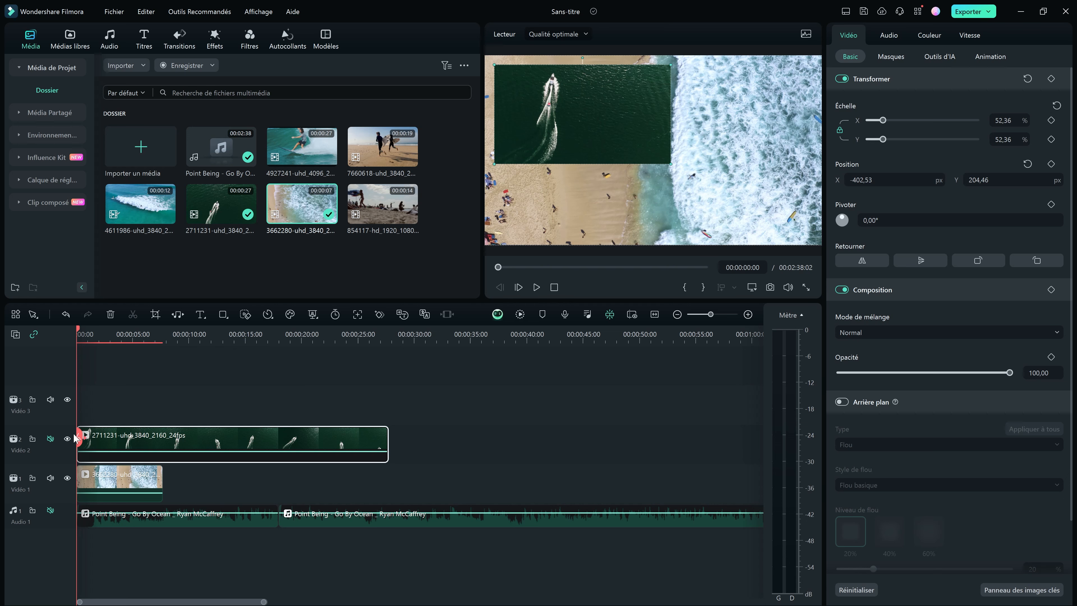
{"action": "left_click_drag", "start_coordinate": [76, 438], "coordinate": [91, 468]}
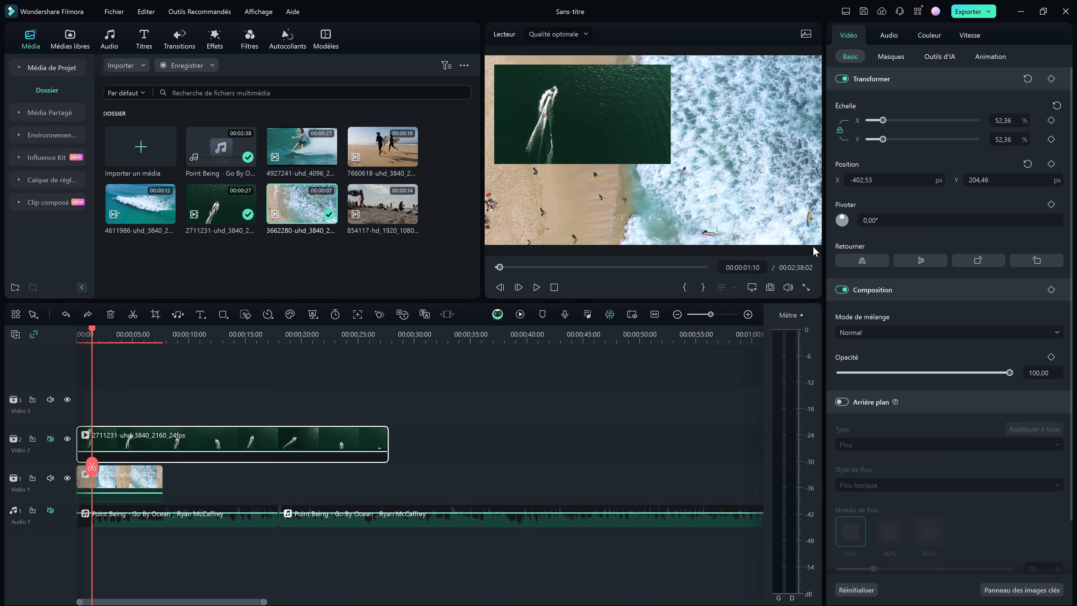
{"action": "left_click", "coordinate": [1051, 164]}
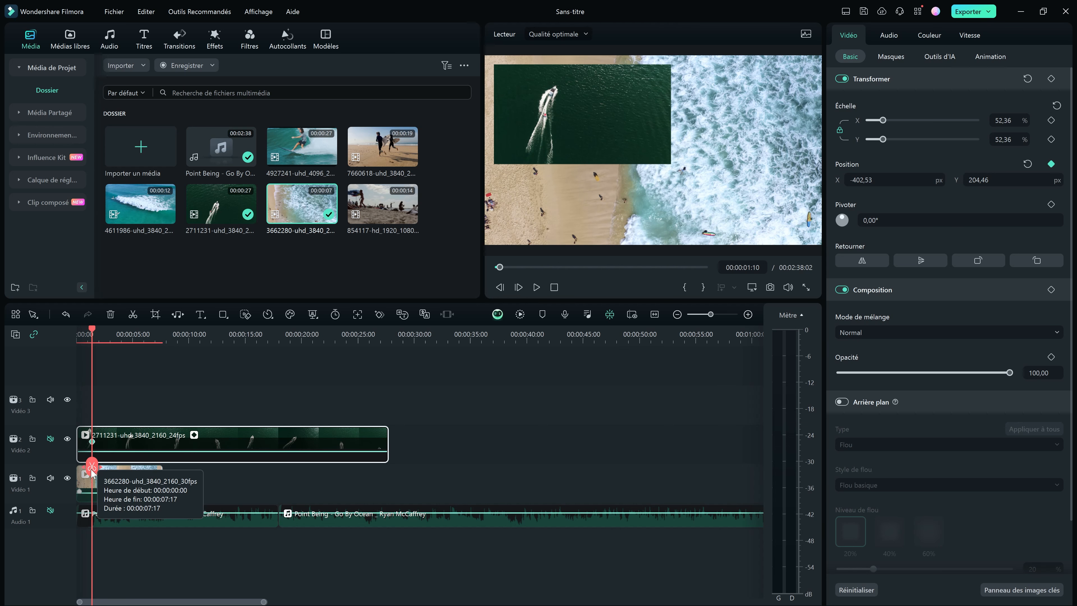
Step: Move the boat clip to X 396,14 px and Y -201,26 px at 00:00:06:11 and play back the keyframed motion
{"action": "left_click_drag", "start_coordinate": [93, 468], "coordinate": [149, 472]}
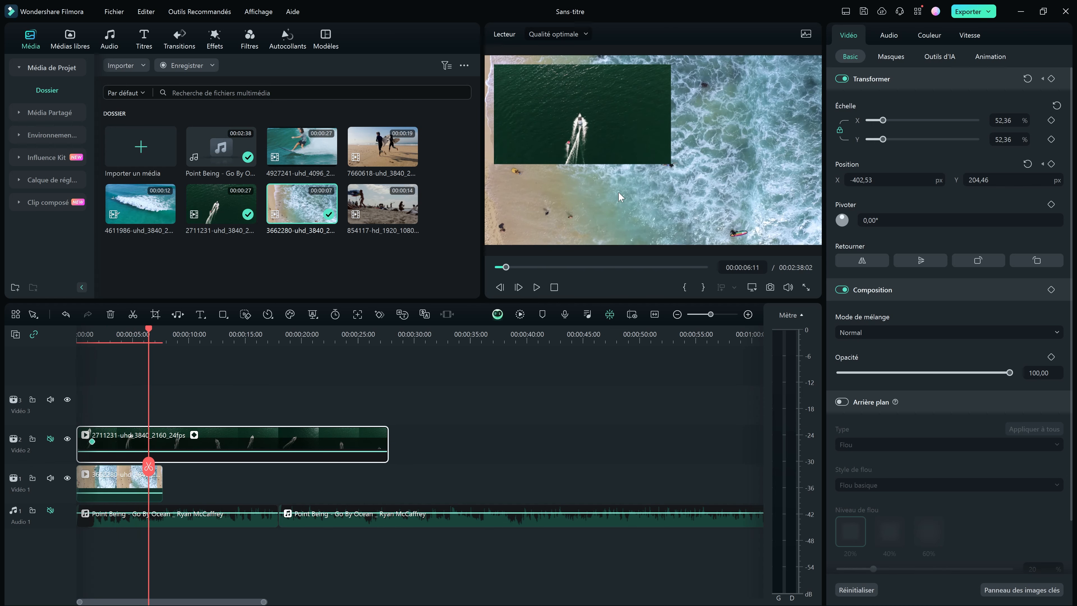
{"action": "left_click_drag", "start_coordinate": [599, 115], "coordinate": [742, 192]}
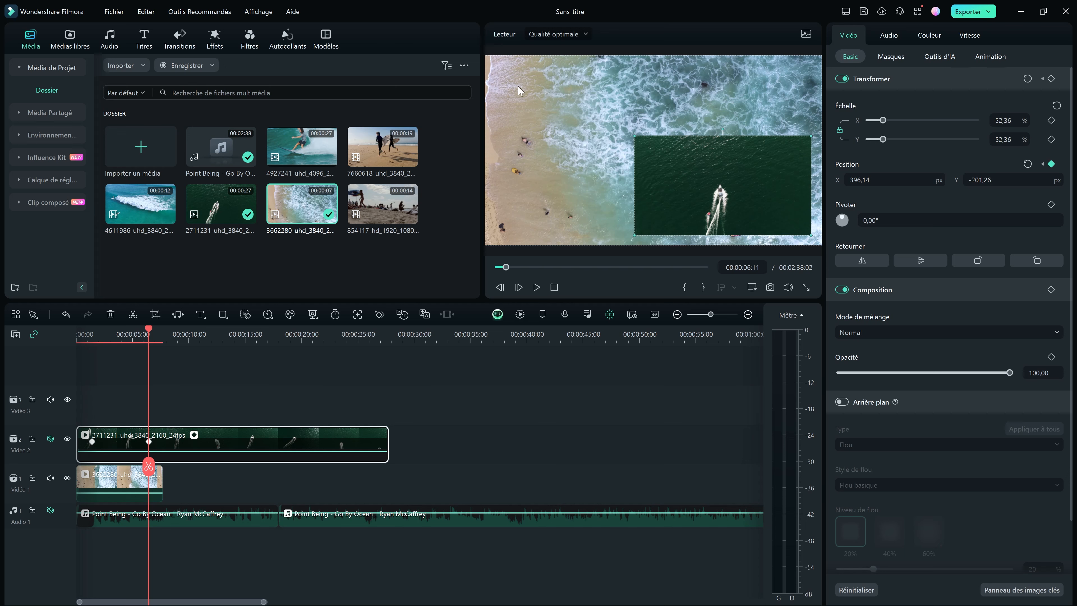
{"action": "left_click_drag", "start_coordinate": [149, 472], "coordinate": [87, 465]}
{"action": "key", "text": "space"}
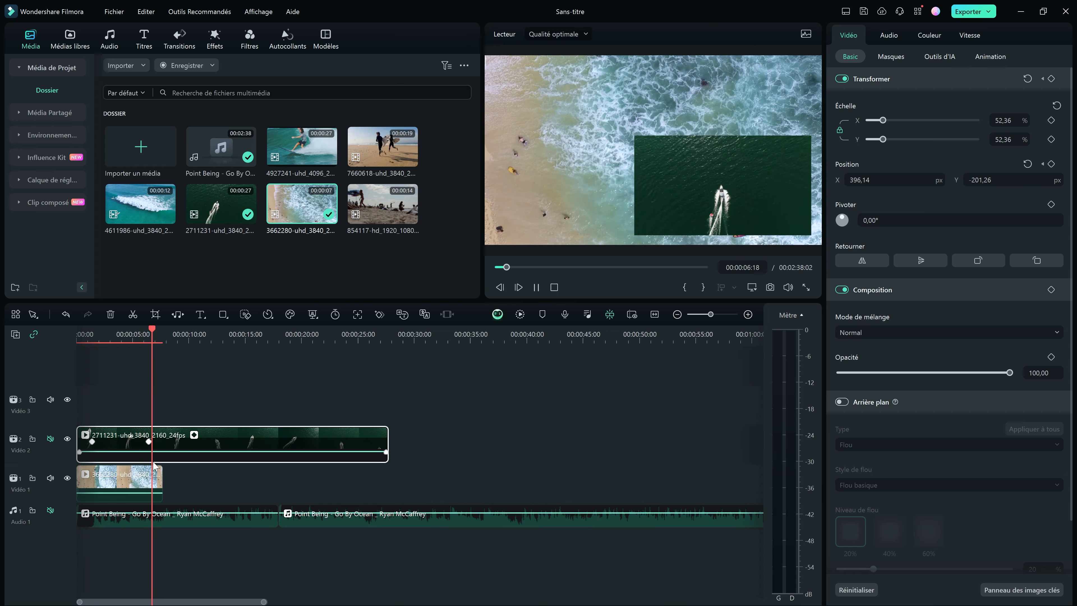
{"action": "key", "text": "space"}
{"action": "left_click_drag", "start_coordinate": [154, 463], "coordinate": [73, 465]}
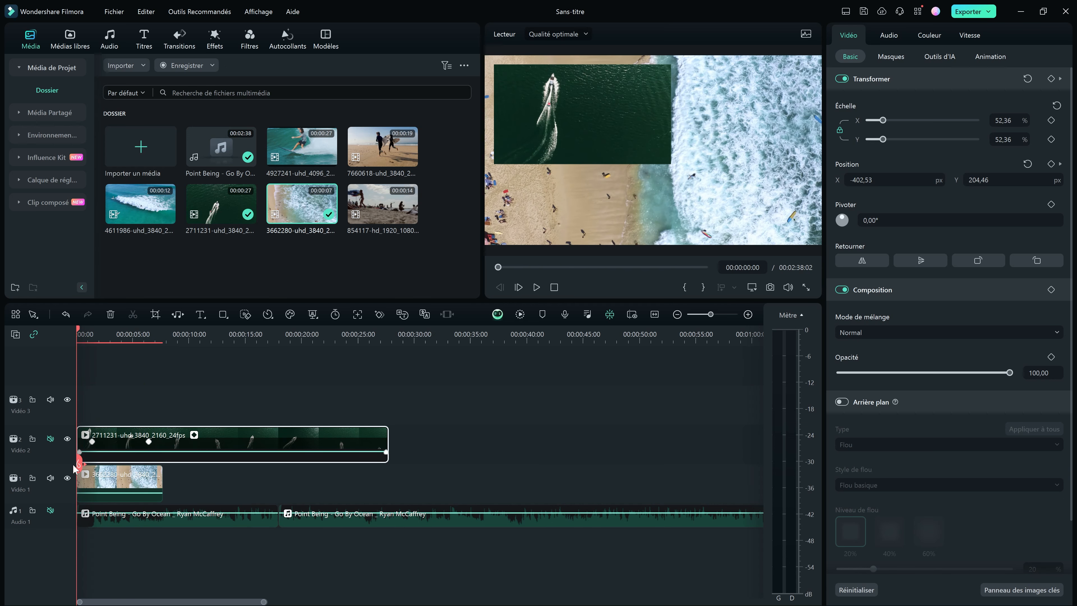
Step: Delete the beach clip from Video 1 and remove both position keyframes from the boat clip
{"action": "left_click", "coordinate": [127, 488]}
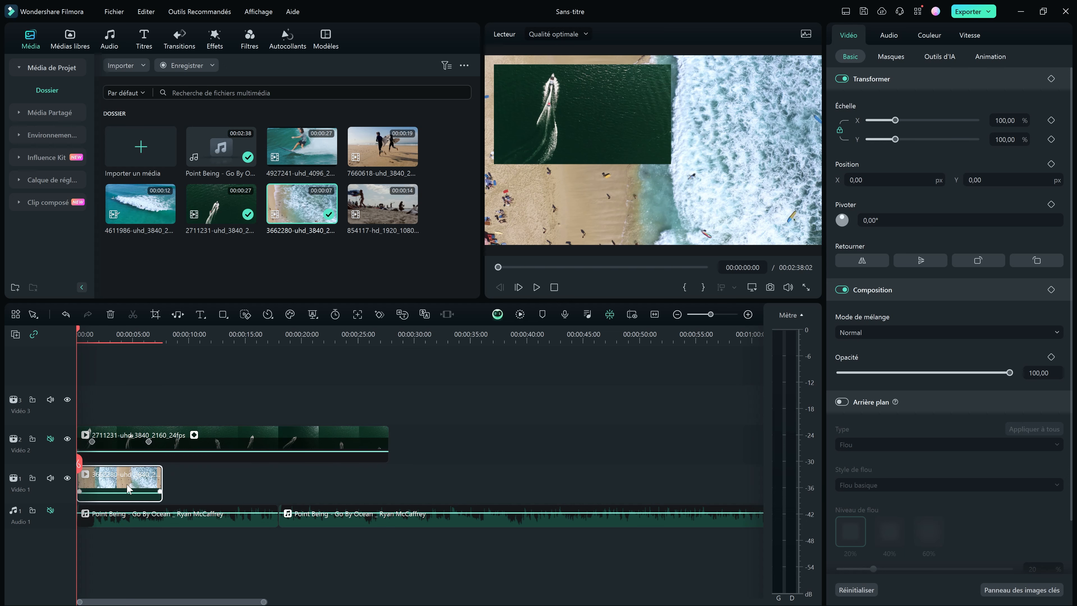
{"action": "key", "text": "Delete"}
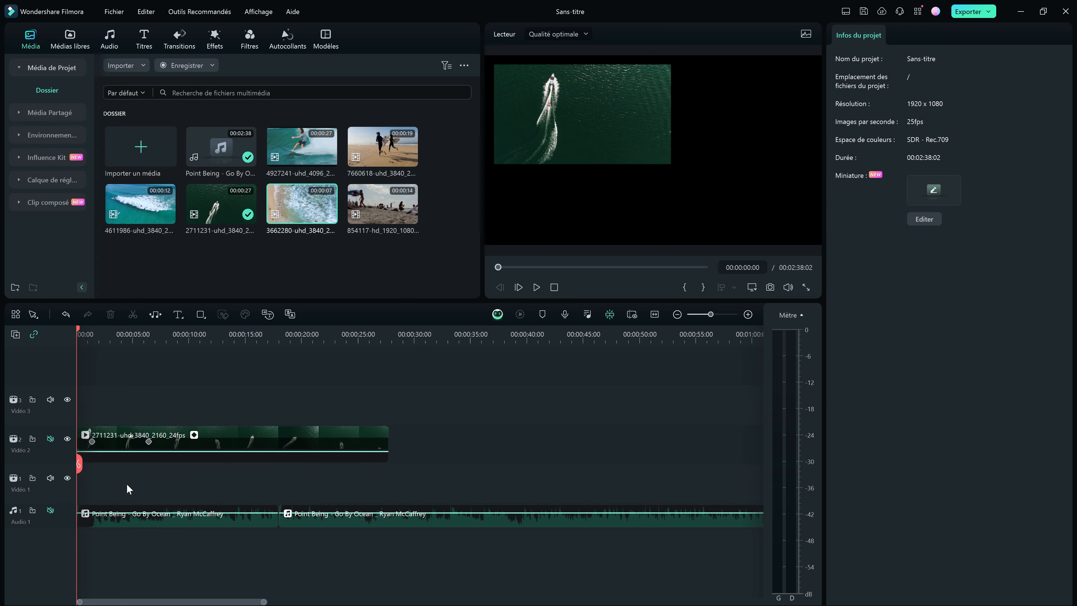
{"action": "left_click", "coordinate": [147, 443]}
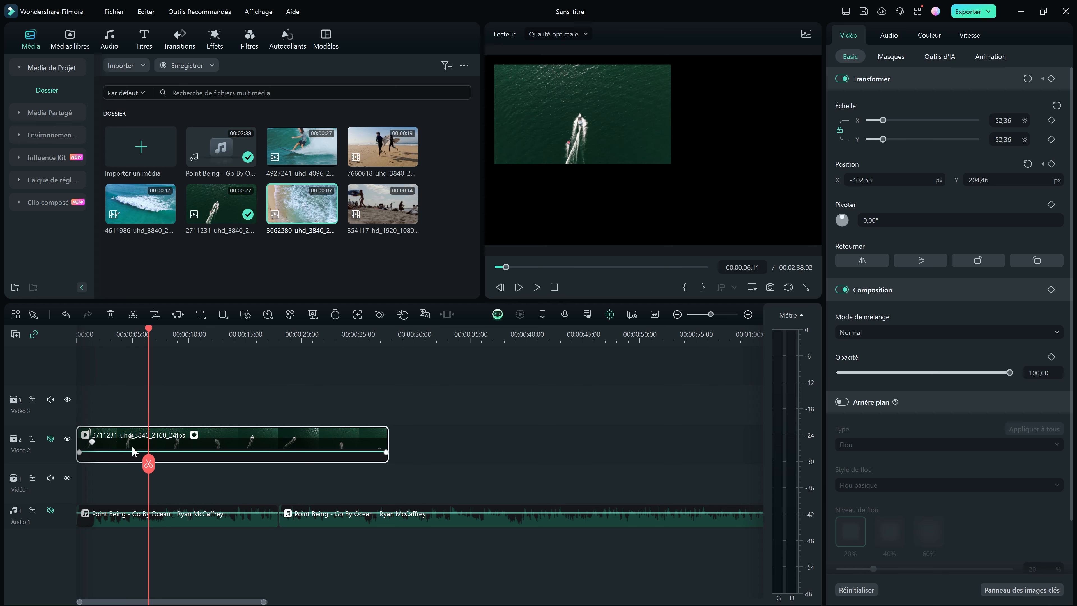
{"action": "left_click", "coordinate": [92, 442]}
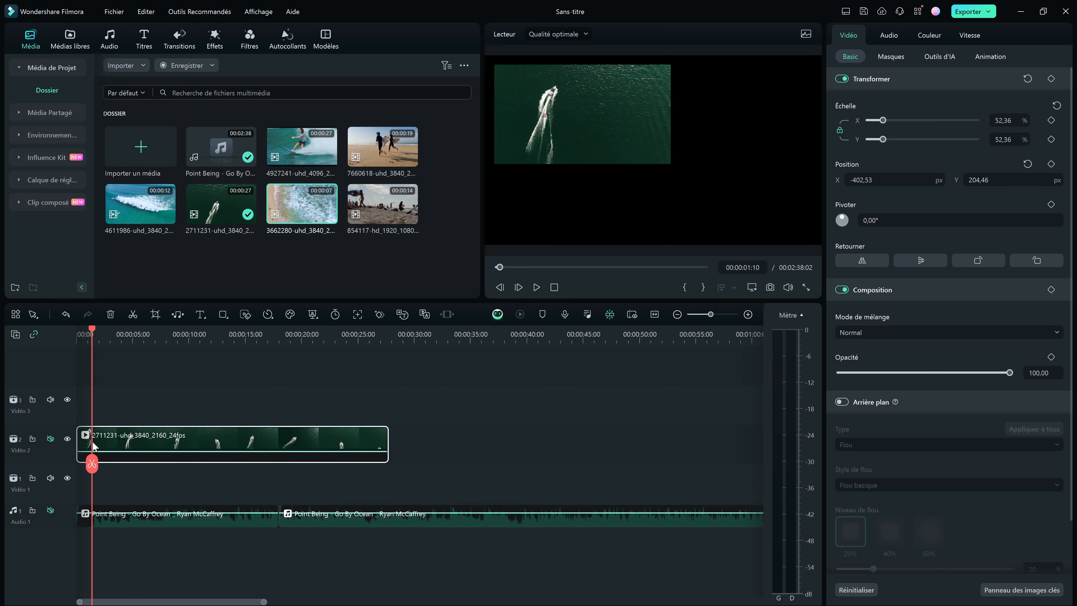
Step: Align the boat clip with the frame's upper-left corner and enlarge it to fill the whole frame
{"action": "left_click_drag", "start_coordinate": [594, 142], "coordinate": [584, 131]}
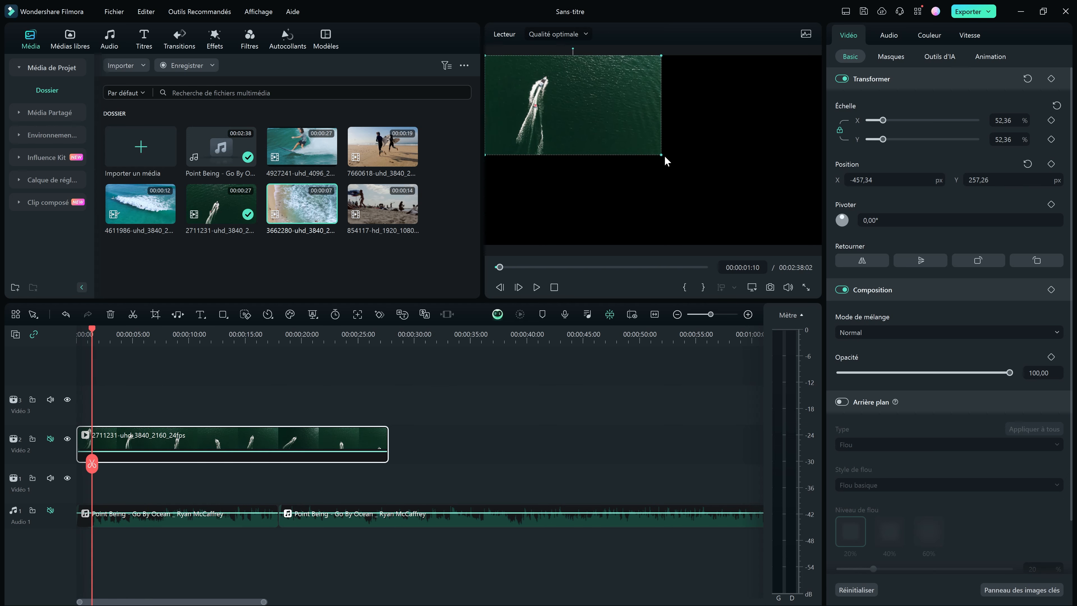
{"action": "left_click_drag", "start_coordinate": [661, 156], "coordinate": [762, 231]}
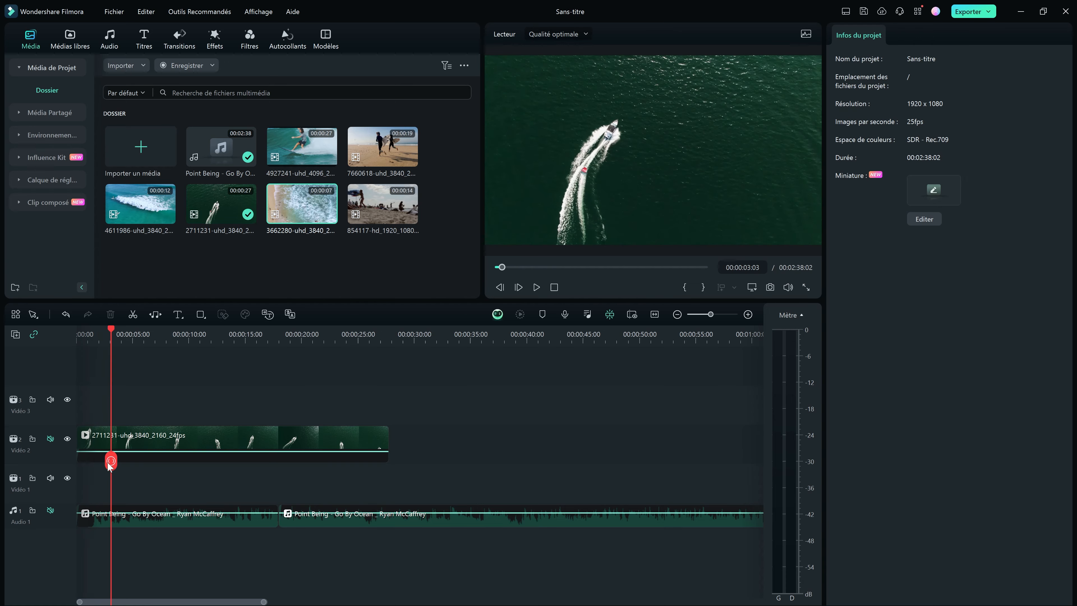
Step: Split the boat clip at 00:00:02:21 and delete its first part
{"action": "mouse_move", "coordinate": [111, 465]}
{"action": "left_mouse_down"}
{"action": "mouse_move", "coordinate": [81, 465]}
{"action": "mouse_move", "coordinate": [202, 460]}
{"action": "mouse_move", "coordinate": [109, 465]}
{"action": "left_mouse_up"}
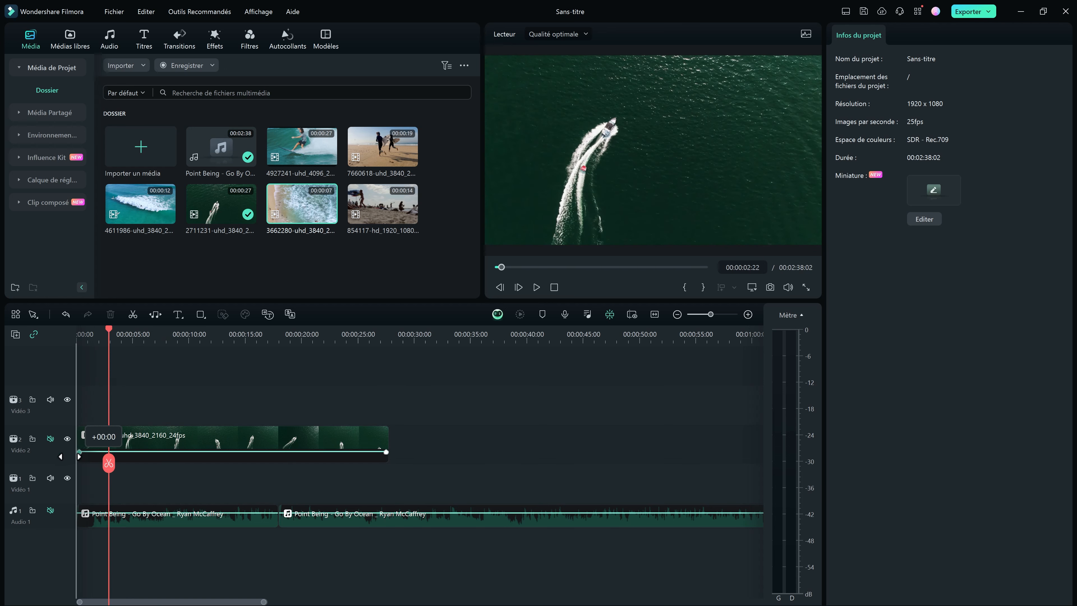
{"action": "left_click_drag", "start_coordinate": [106, 471], "coordinate": [109, 471]}
{"action": "left_click", "coordinate": [108, 467]}
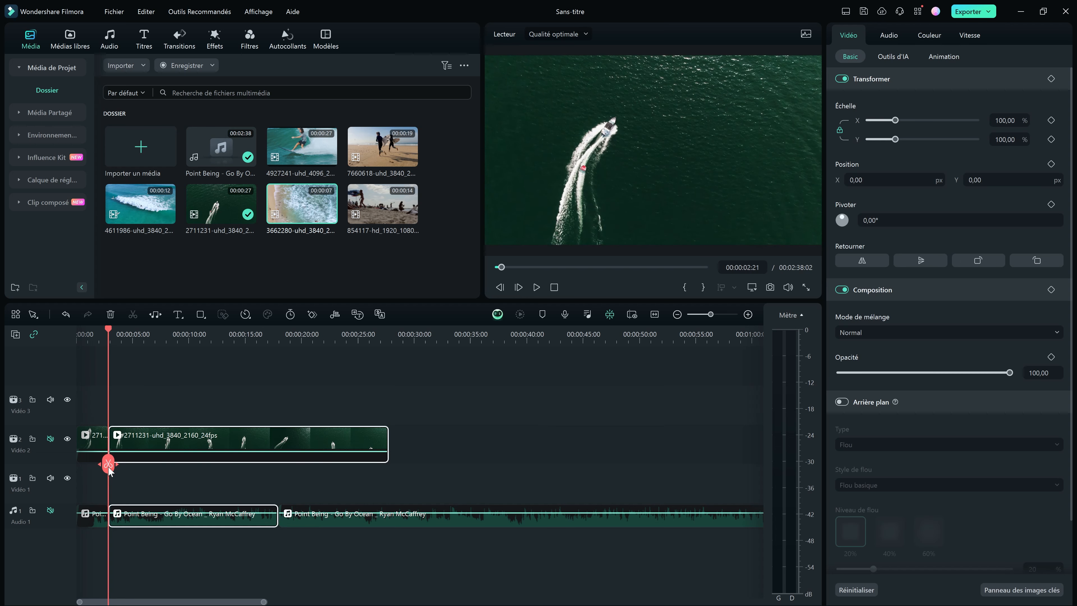
{"action": "left_click", "coordinate": [92, 446]}
{"action": "key", "text": "Delete"}
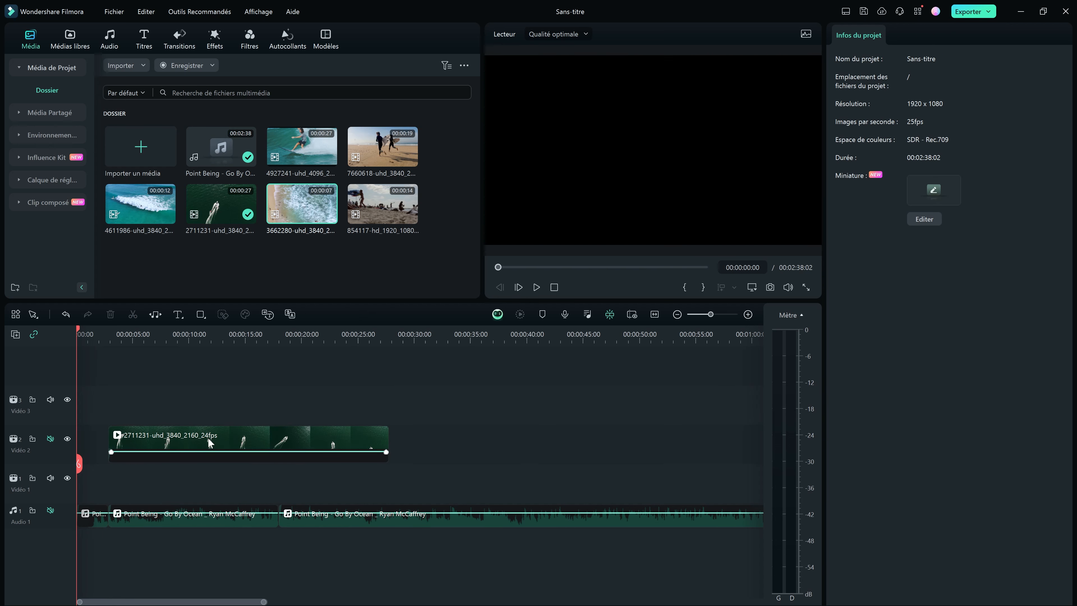
Step: Place the surfer clip 4927241 on Video 3 at 00:00:09:18 and scale it to 108,90 %
{"action": "left_click_drag", "start_coordinate": [80, 469], "coordinate": [118, 469]}
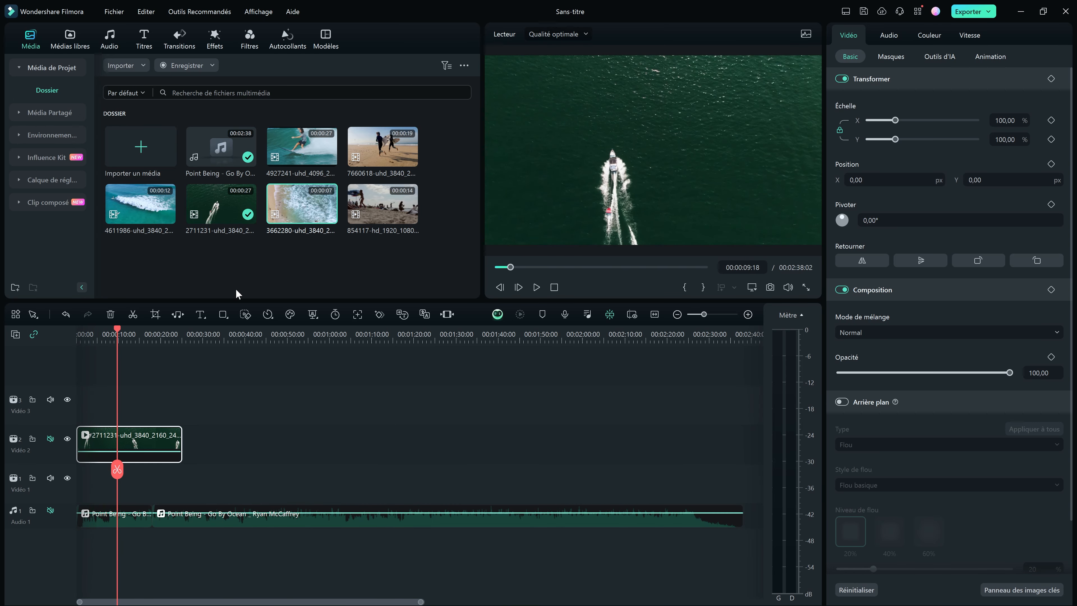
{"action": "left_click_drag", "start_coordinate": [302, 146], "coordinate": [119, 421]}
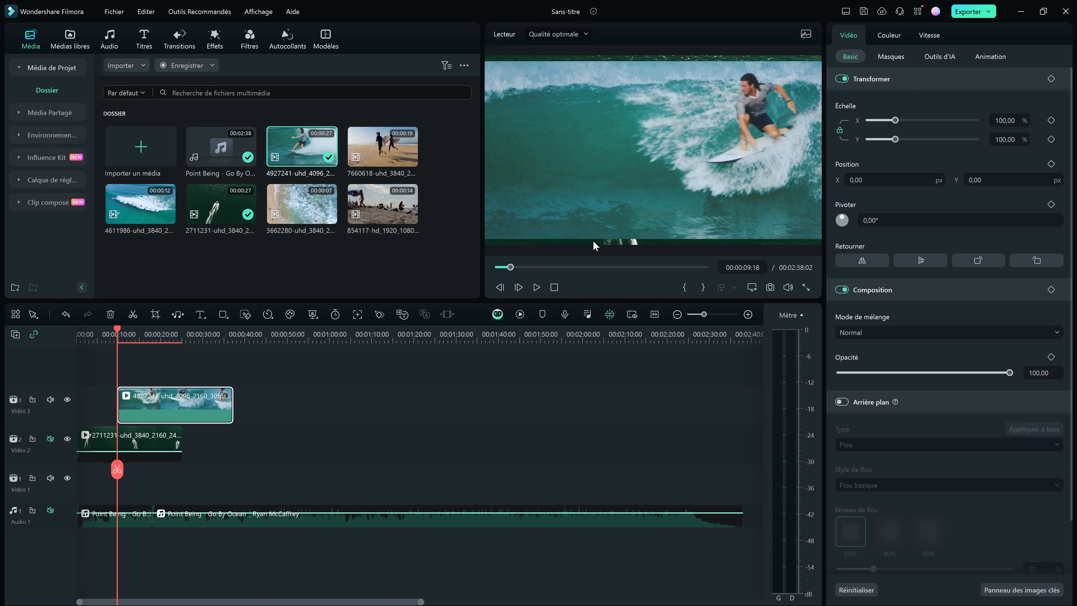
{"action": "key", "text": "ctrl+z"}
{"action": "left_click", "coordinate": [145, 405]}
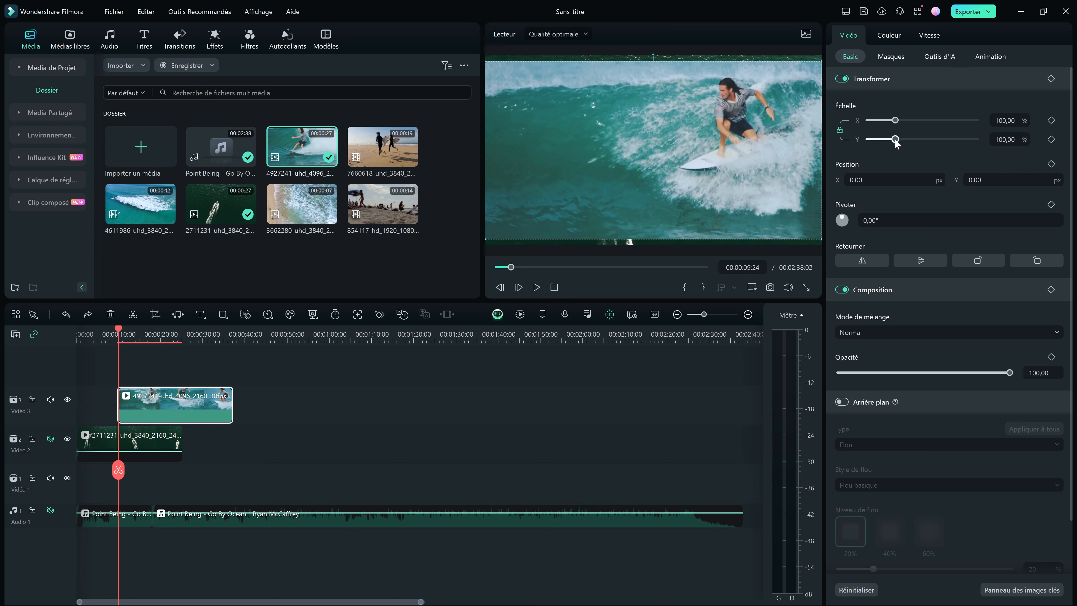
{"action": "left_click_drag", "start_coordinate": [895, 142], "coordinate": [899, 143]}
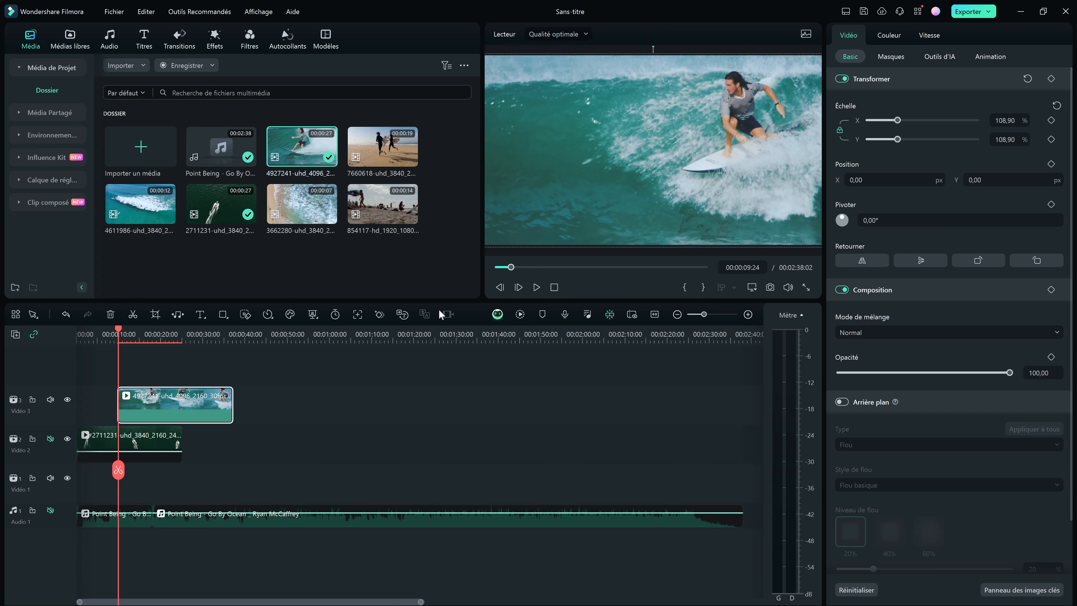
Step: Shorten the boat clip's end to about 00:00:09:08 and move the surfer clip directly behind it on Video 2
{"action": "mouse_move", "coordinate": [118, 473]}
{"action": "left_mouse_down"}
{"action": "mouse_move", "coordinate": [89, 471]}
{"action": "mouse_move", "coordinate": [146, 473]}
{"action": "mouse_move", "coordinate": [118, 470]}
{"action": "left_mouse_up"}
{"action": "left_click_drag", "start_coordinate": [180, 461], "coordinate": [115, 470]}
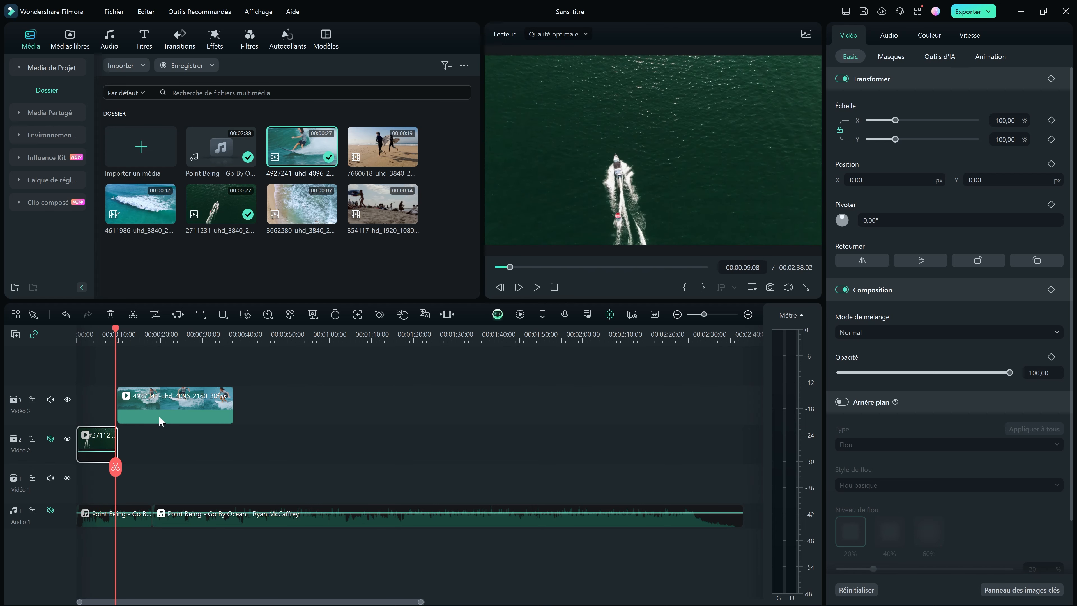
{"action": "left_click_drag", "start_coordinate": [162, 420], "coordinate": [160, 441]}
{"action": "mouse_move", "coordinate": [115, 470]}
{"action": "left_mouse_down"}
{"action": "mouse_move", "coordinate": [131, 473]}
{"action": "mouse_move", "coordinate": [101, 476]}
{"action": "left_mouse_up"}
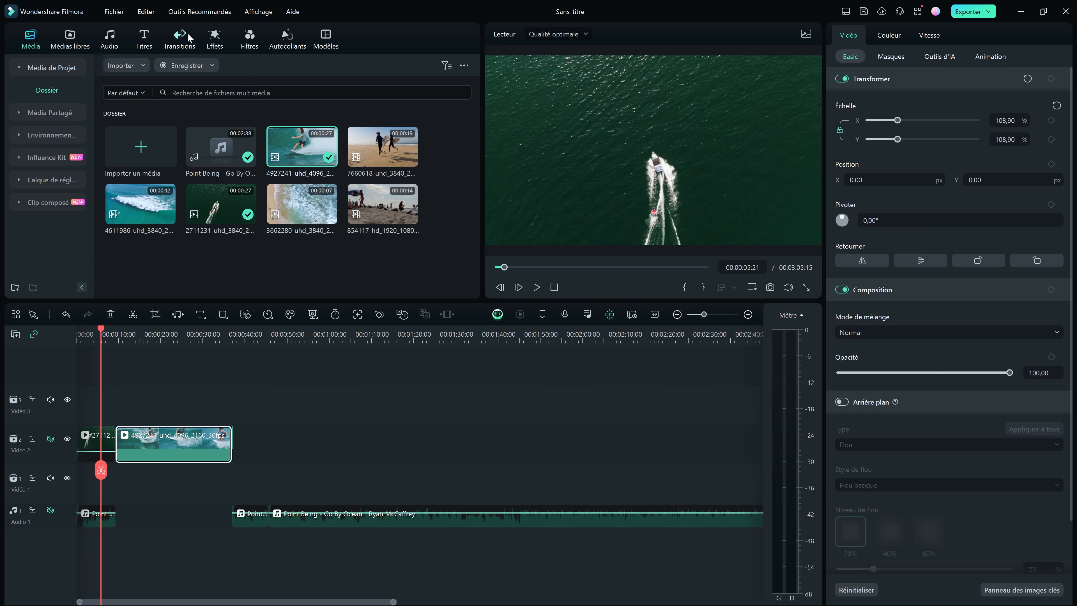
Step: Add the Dissoudre transition between the boat clip and the surfer clip on Video 2
{"action": "left_click", "coordinate": [183, 41]}
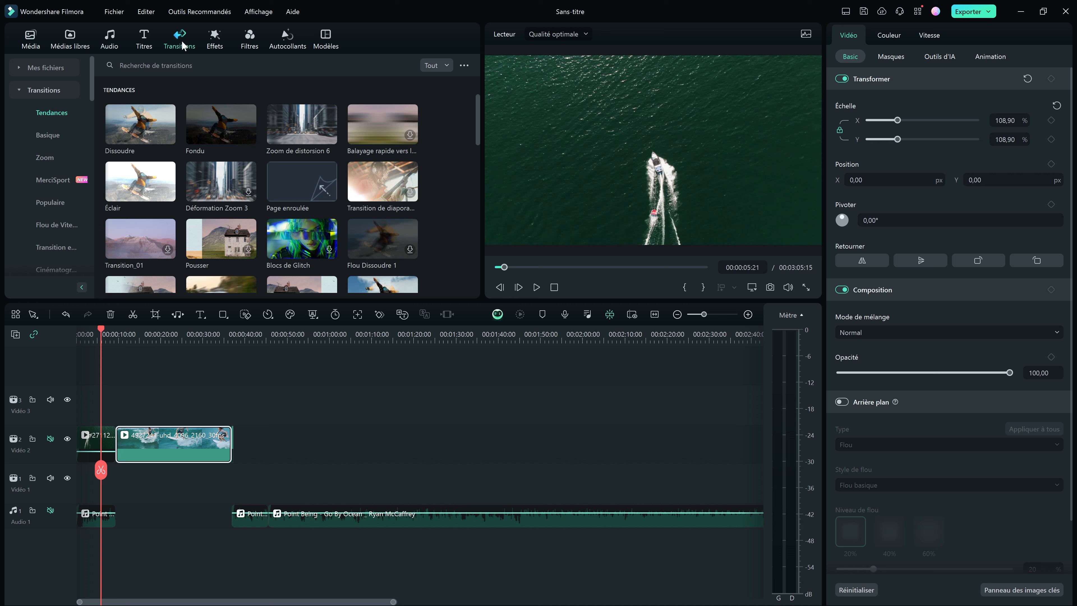
{"action": "mouse_move", "coordinate": [145, 123]}
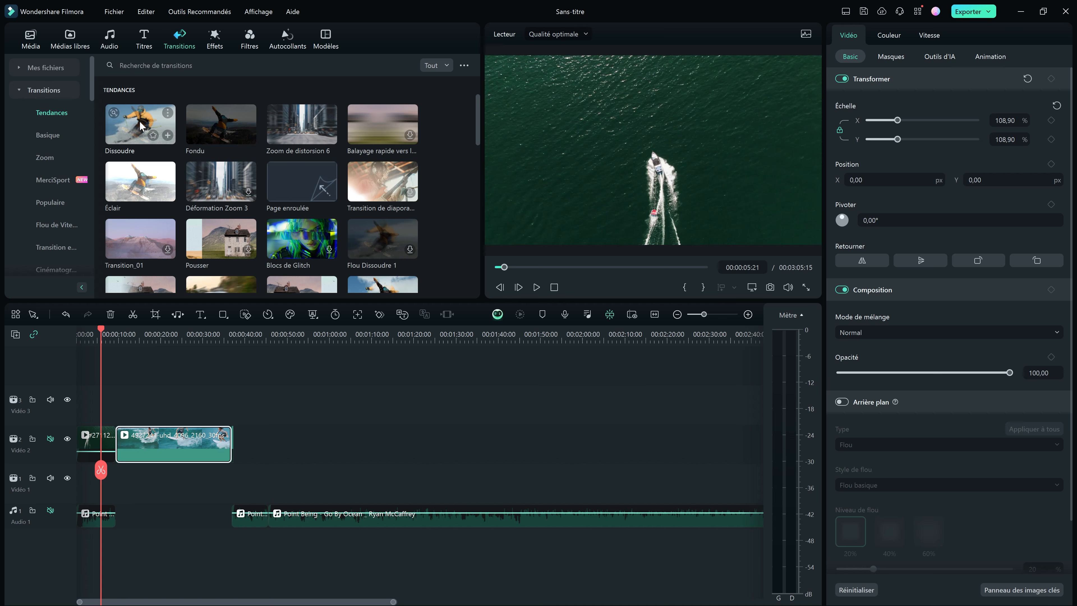
{"action": "left_click", "coordinate": [142, 126]}
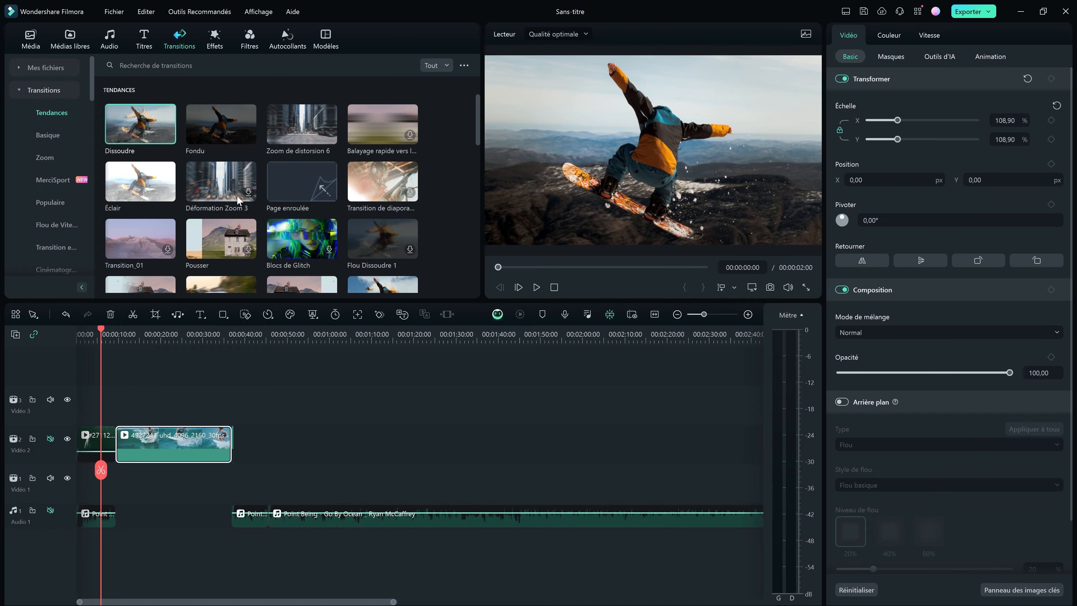
{"action": "mouse_move", "coordinate": [168, 135]}
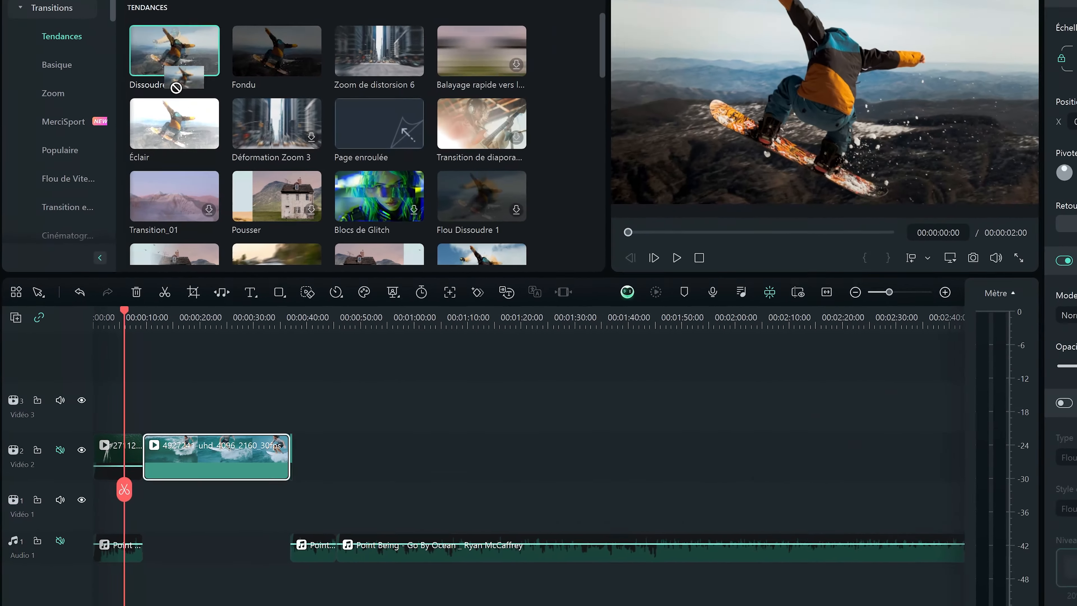
{"action": "left_click_drag", "start_coordinate": [156, 136], "coordinate": [167, 467]}
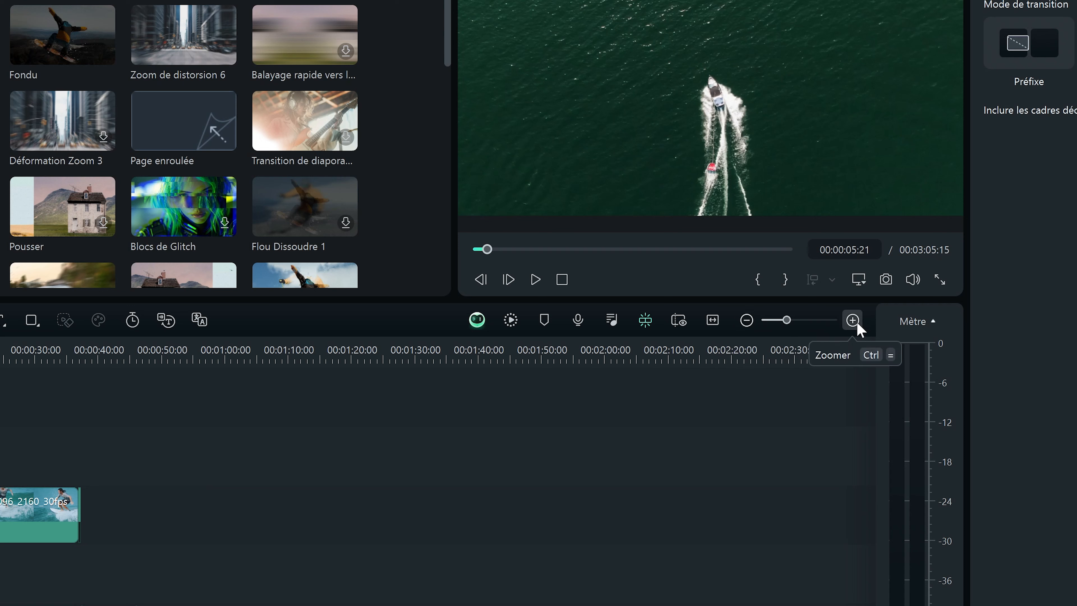
Step: Examine the Dissoudre transition between the boat and surfer clips up close on the timeline and play it back
{"action": "mouse_move", "coordinate": [787, 320]}
{"action": "left_mouse_down"}
{"action": "mouse_move", "coordinate": [776, 321]}
{"action": "mouse_move", "coordinate": [799, 323]}
{"action": "left_mouse_up"}
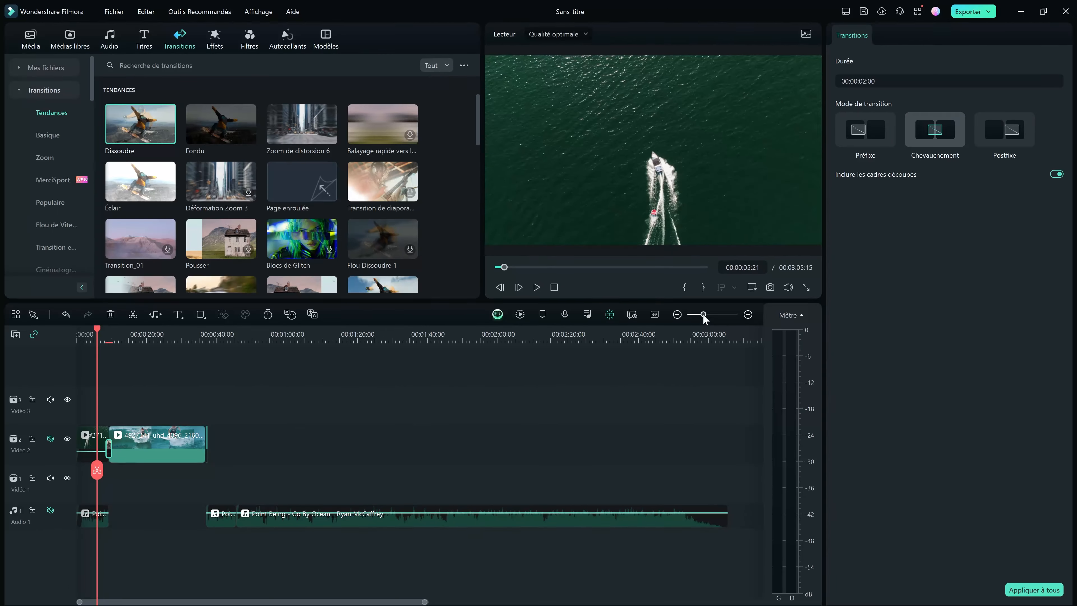
{"action": "left_click_drag", "start_coordinate": [712, 318], "coordinate": [718, 318]}
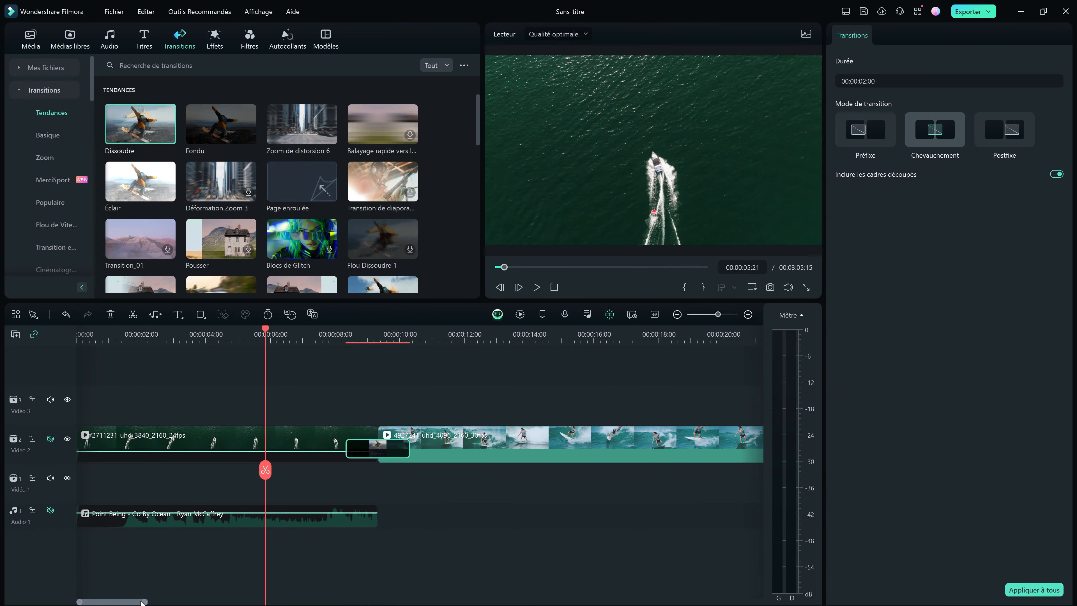
{"action": "left_click_drag", "start_coordinate": [143, 602], "coordinate": [103, 603]}
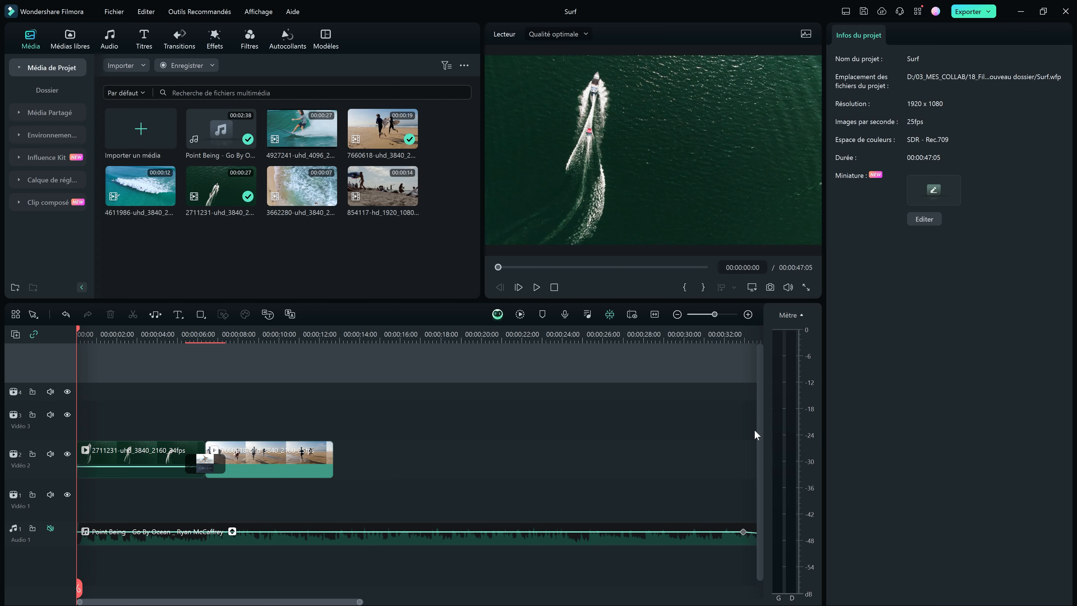
{"action": "left_click_drag", "start_coordinate": [759, 429], "coordinate": [745, 403]}
{"action": "scroll", "coordinate": [716, 407], "scroll_direction": "down", "scroll_amount": 1}
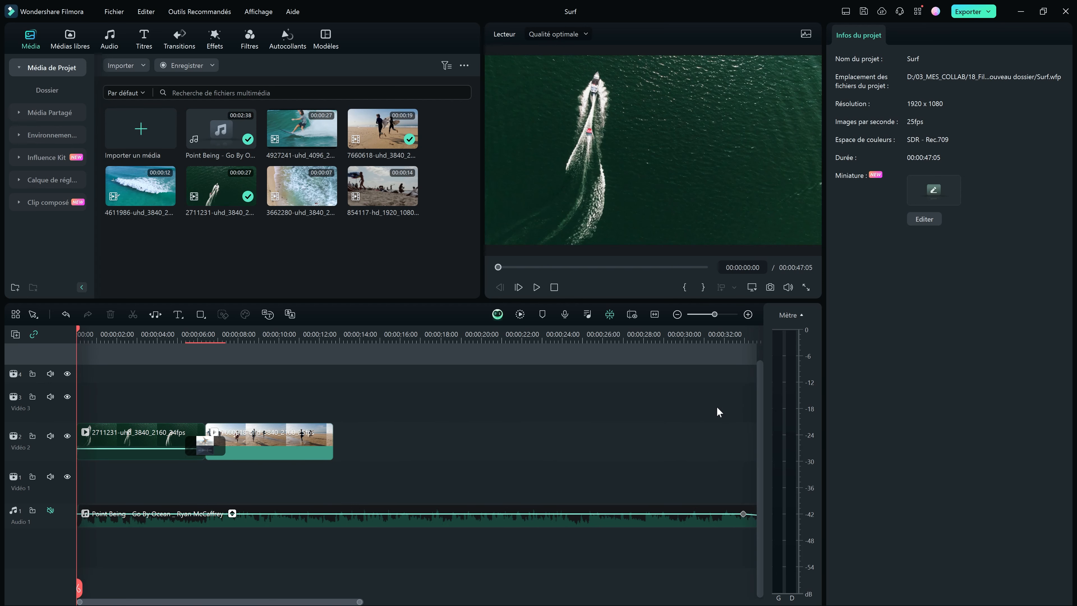
{"action": "left_click_drag", "start_coordinate": [656, 341], "coordinate": [621, 354]}
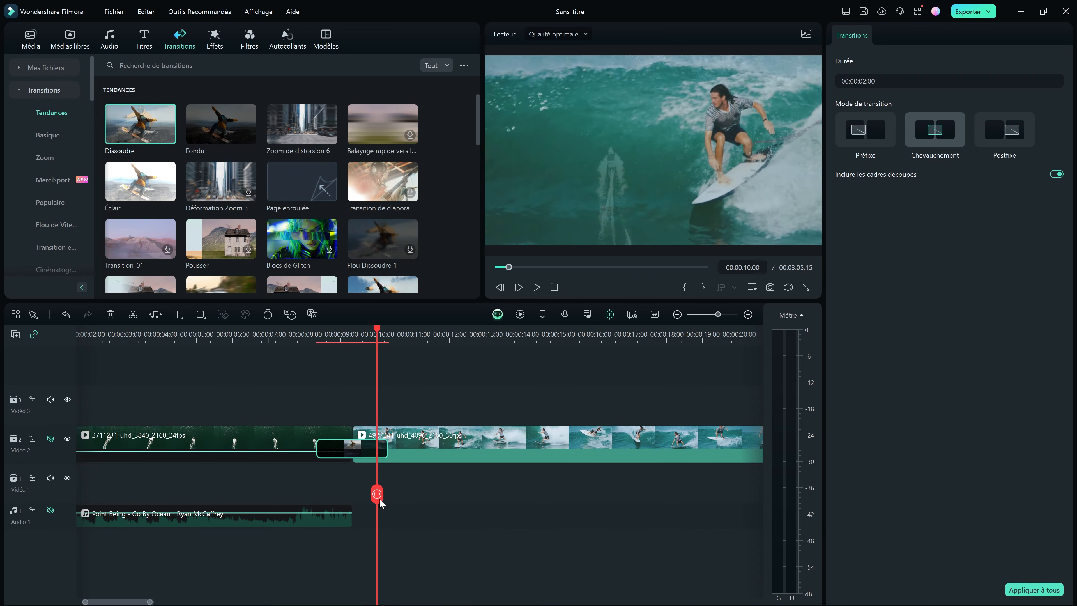
{"action": "left_click_drag", "start_coordinate": [377, 494], "coordinate": [265, 498]}
{"action": "key", "text": "space"}
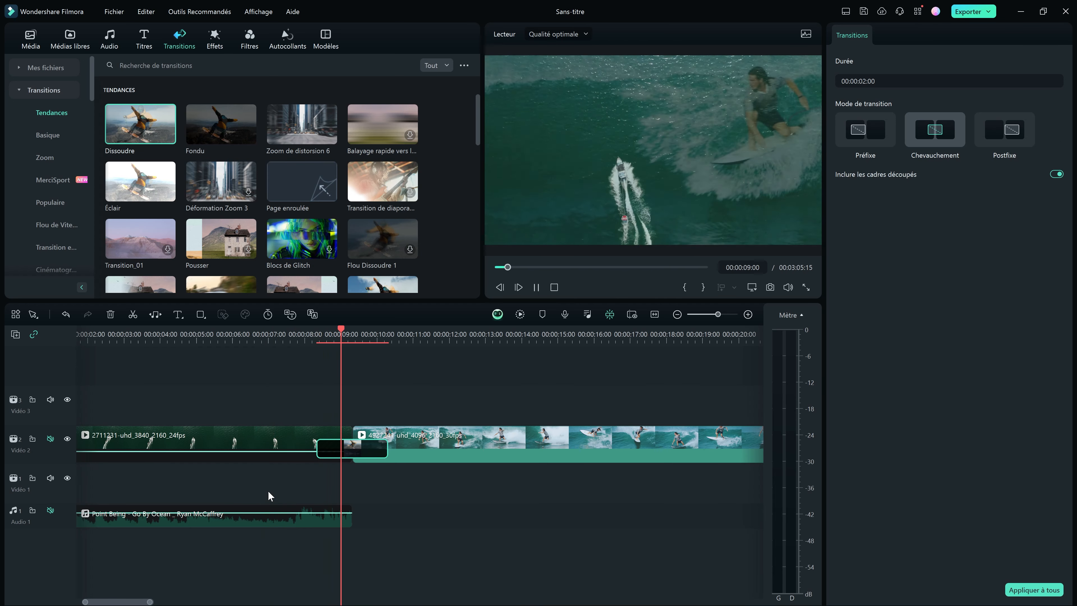
{"action": "left_click_drag", "start_coordinate": [406, 496], "coordinate": [365, 497]}
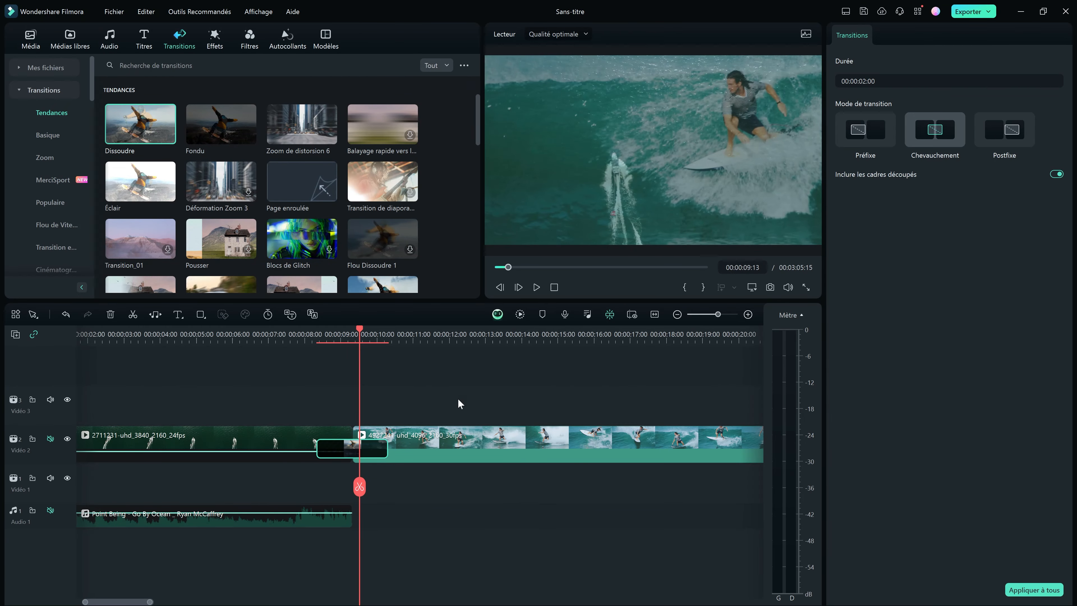
Step: Set the Dissoudre transition's mode to Préfixe and play back the crossing between the two clips
{"action": "left_click", "coordinate": [864, 130]}
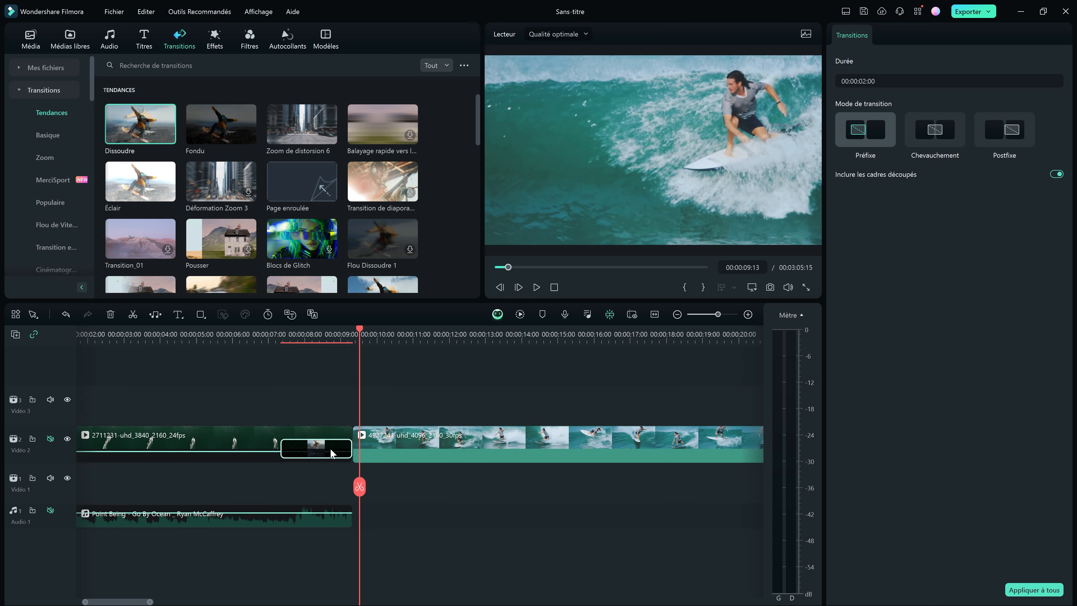
{"action": "key", "text": "space"}
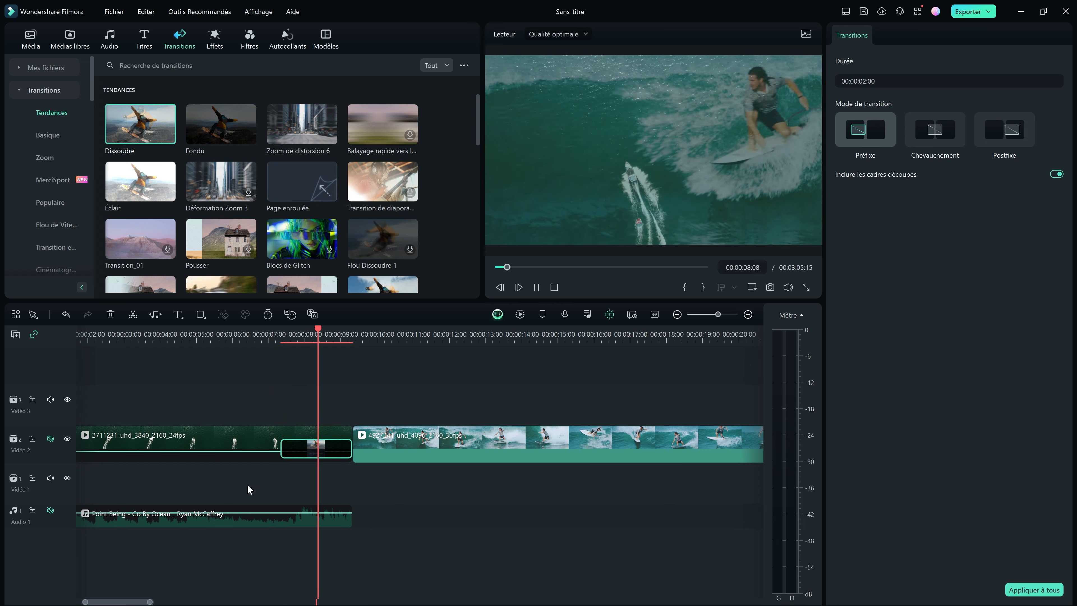
{"action": "key", "text": "space"}
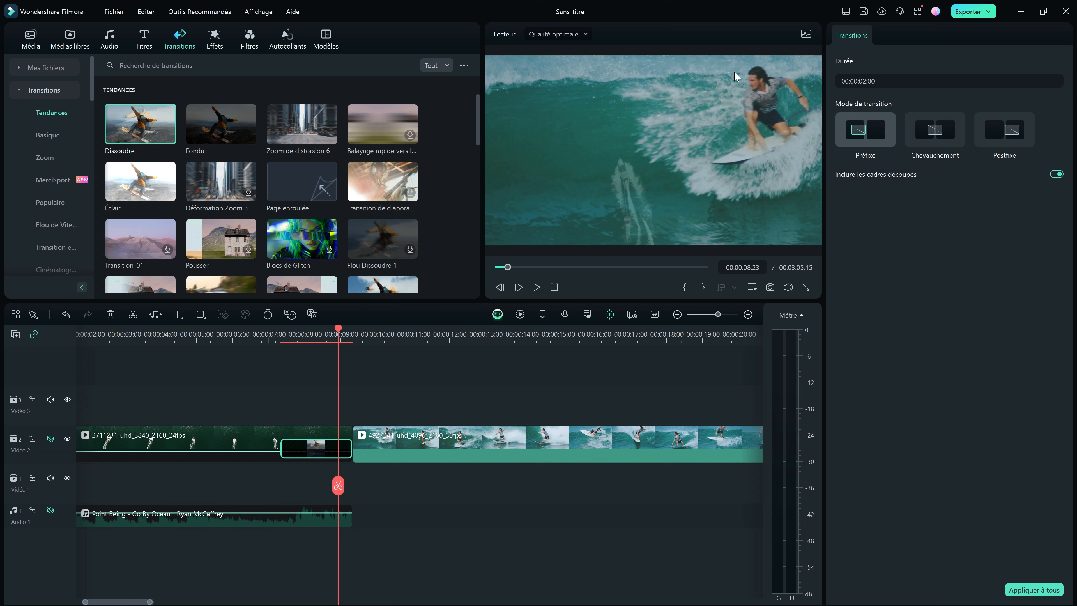
{"action": "key", "text": "space"}
{"action": "key", "text": "space"}
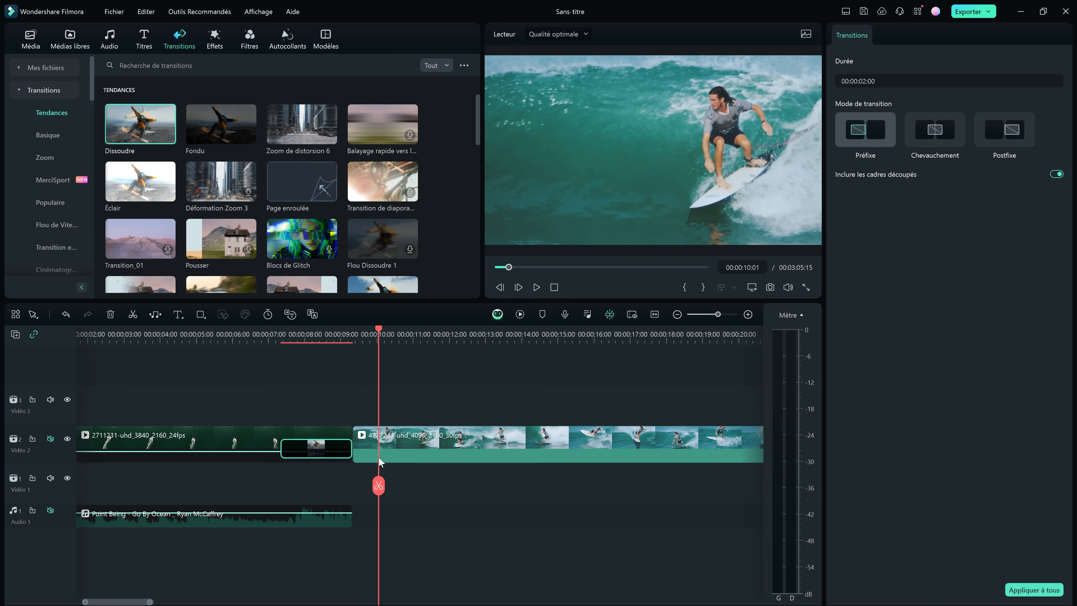
Step: Set the Dissoudre transition's mode to Postfixe and play it back from the cut between the boat and surfer clips
{"action": "left_click_drag", "start_coordinate": [379, 462], "coordinate": [351, 461]}
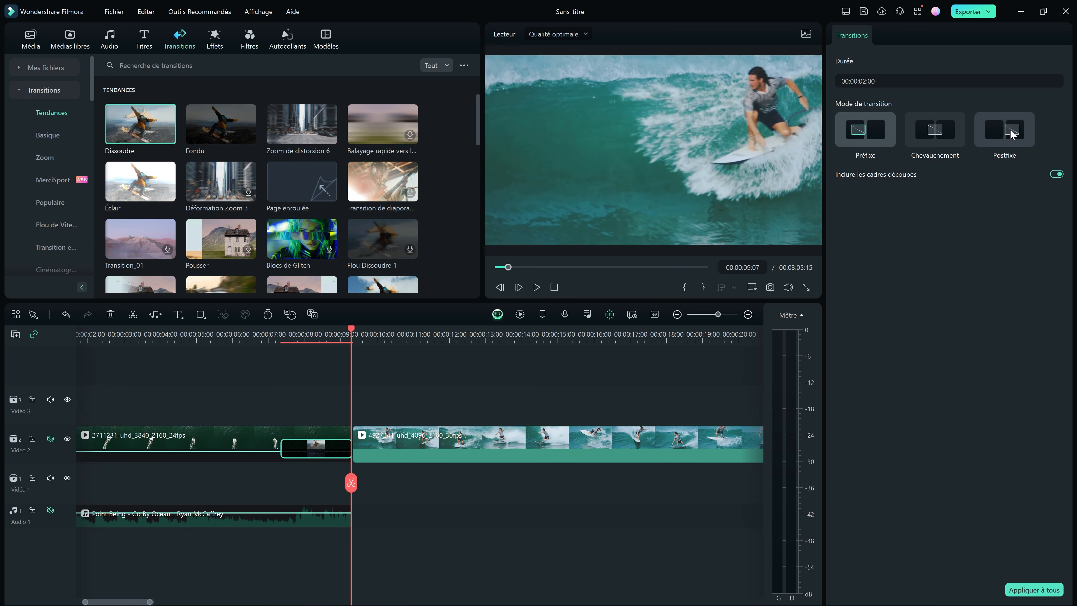
{"action": "left_click", "coordinate": [1018, 138]}
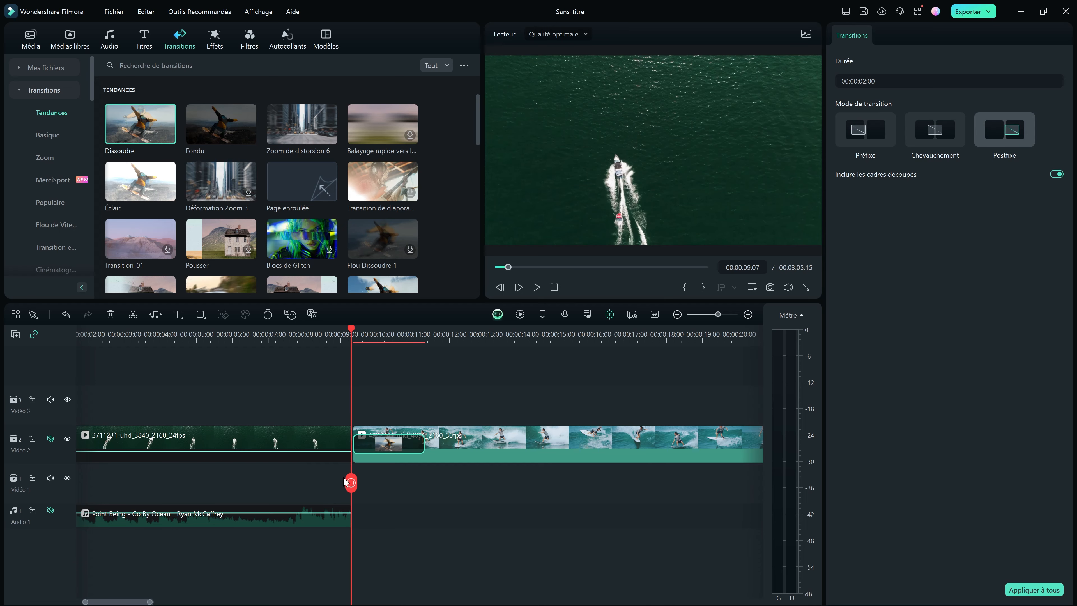
{"action": "key", "text": "space"}
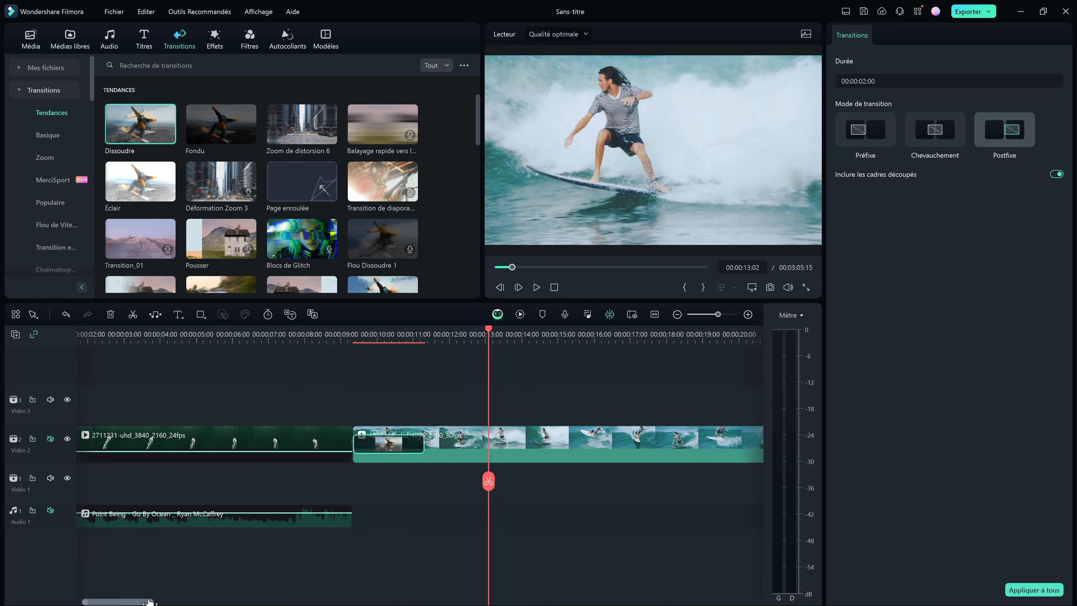
Step: Trim the surfer clip's end back to 00:00:17:11 on Video 2 and delete the short leftover fragment behind it
{"action": "left_click_drag", "start_coordinate": [151, 602], "coordinate": [201, 601]}
{"action": "left_click_drag", "start_coordinate": [202, 601], "coordinate": [221, 602]}
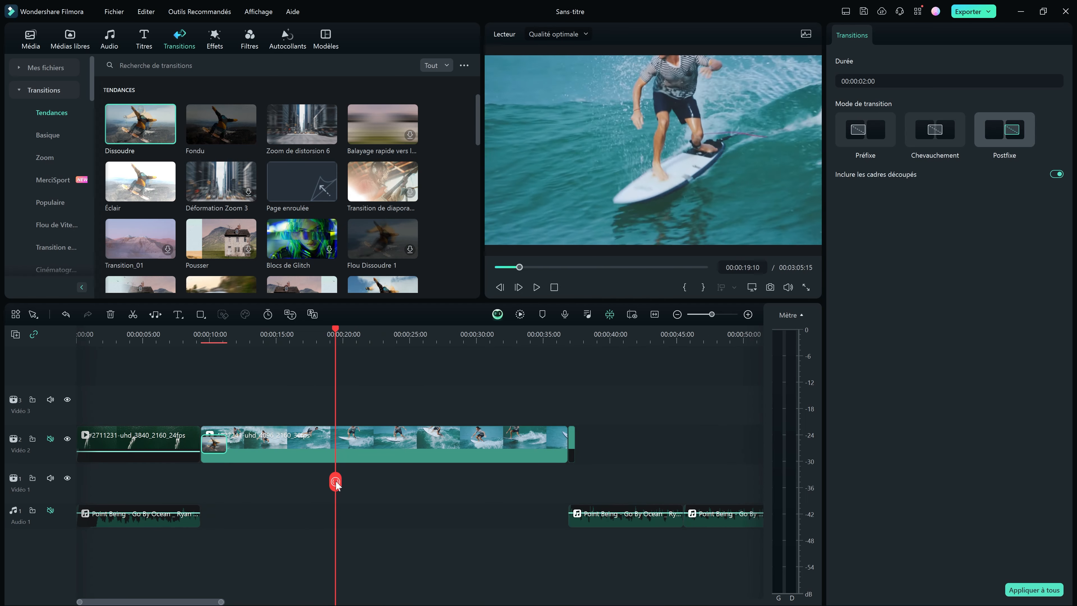
{"action": "left_click_drag", "start_coordinate": [337, 484], "coordinate": [309, 482]}
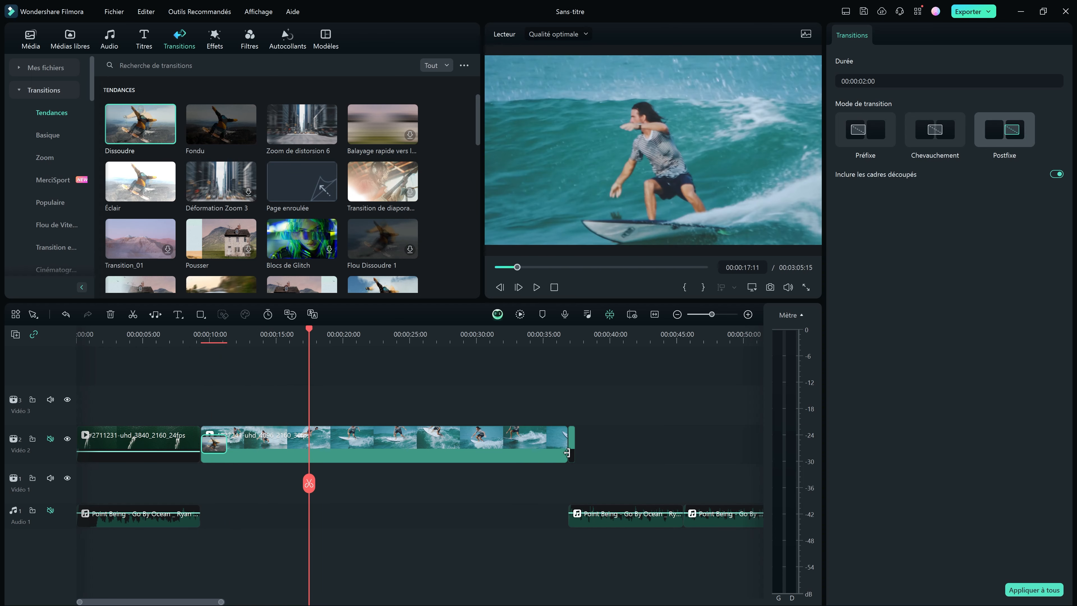
{"action": "left_click_drag", "start_coordinate": [564, 455], "coordinate": [307, 446]}
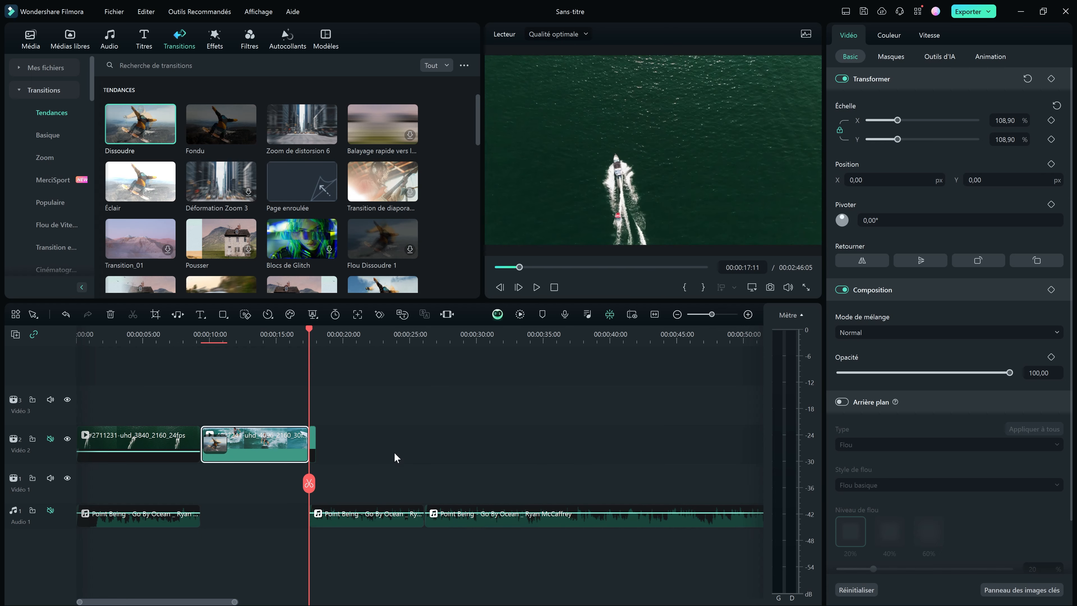
{"action": "left_click", "coordinate": [313, 442]}
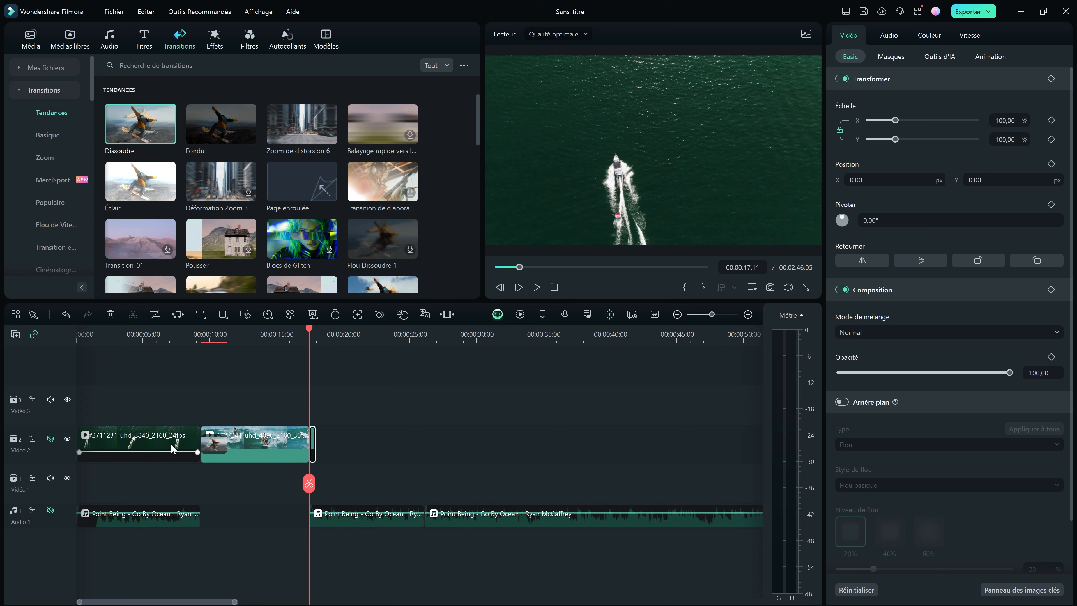
{"action": "key", "text": "Delete"}
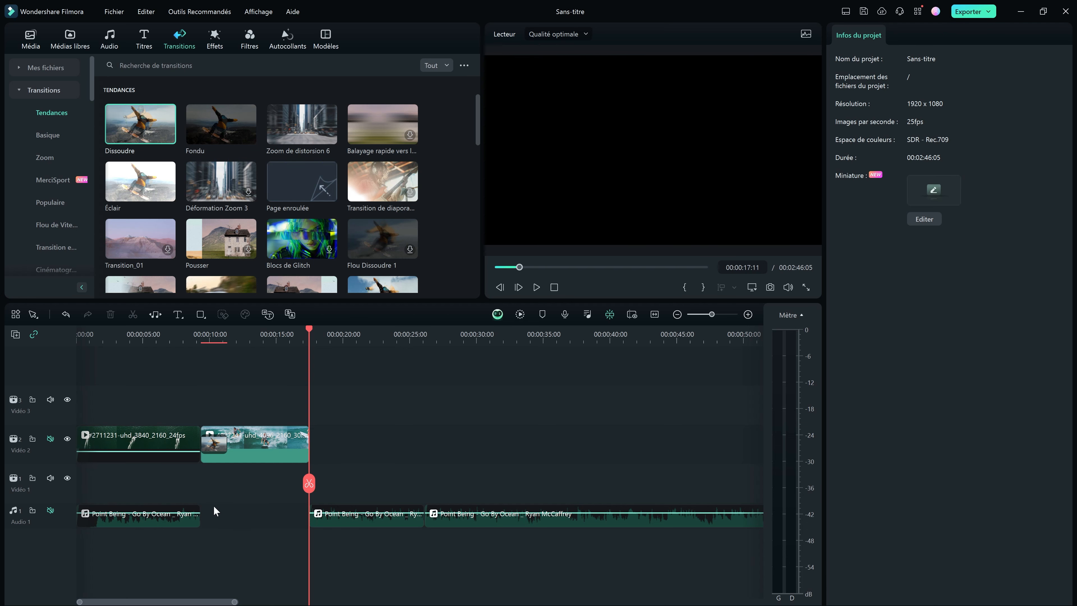
Step: Delete the two later music pieces on Audio 1 and shorten the remaining piece's end to about 8 seconds
{"action": "left_click", "coordinate": [344, 516]}
{"action": "key", "text": "Delete"}
{"action": "left_click", "coordinate": [477, 520]}
{"action": "key", "text": "Delete"}
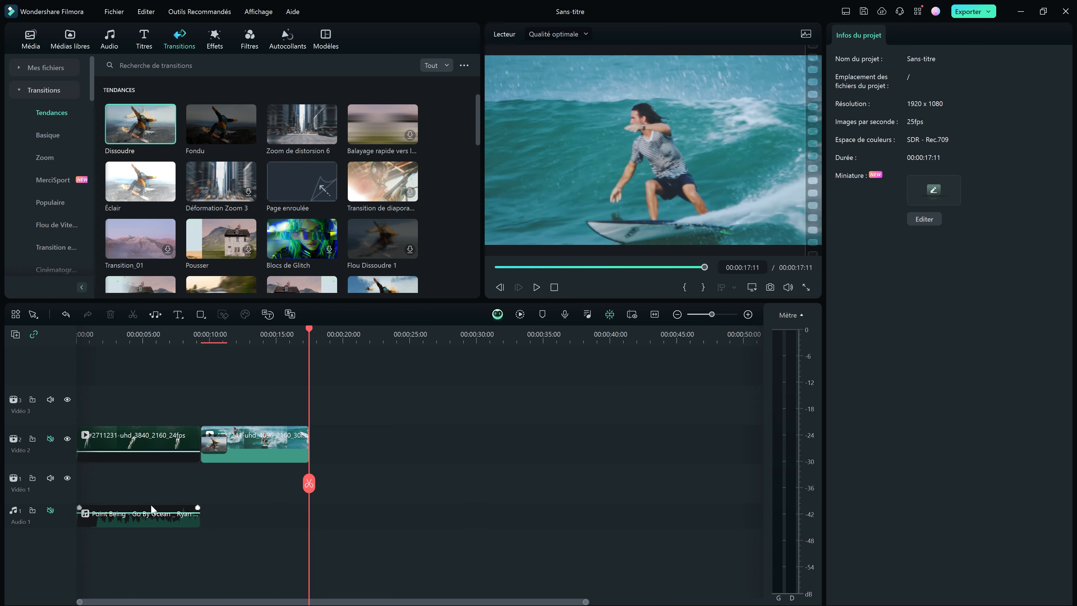
{"action": "left_click", "coordinate": [125, 518]}
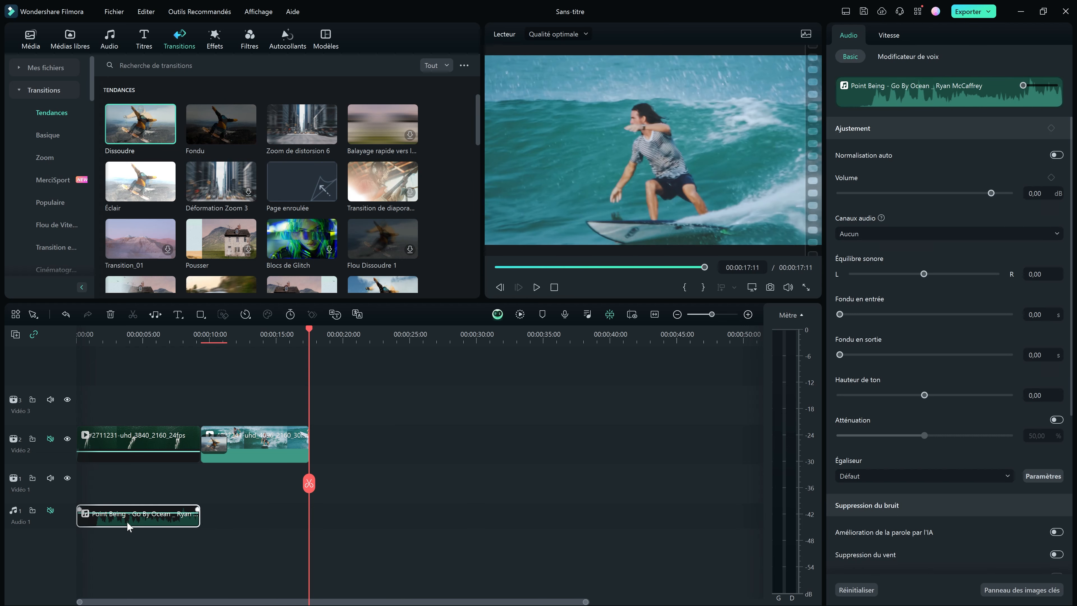
{"action": "left_click_drag", "start_coordinate": [199, 518], "coordinate": [179, 502]}
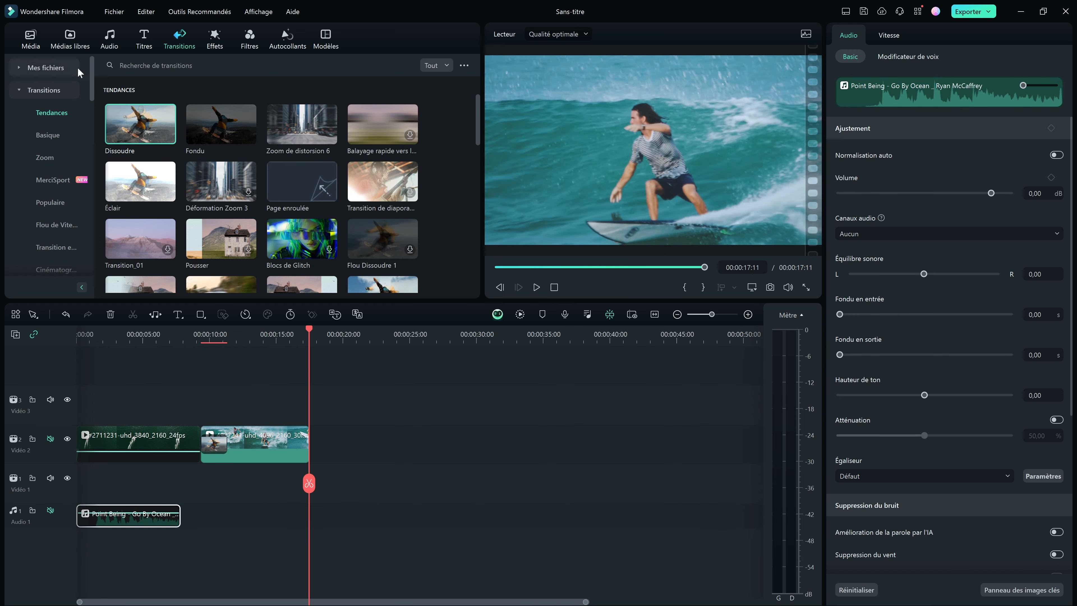
Step: Add the 4611986 wave clip from the project media directly behind the surfer clip on Video 2 and play it back
{"action": "left_click", "coordinate": [26, 41]}
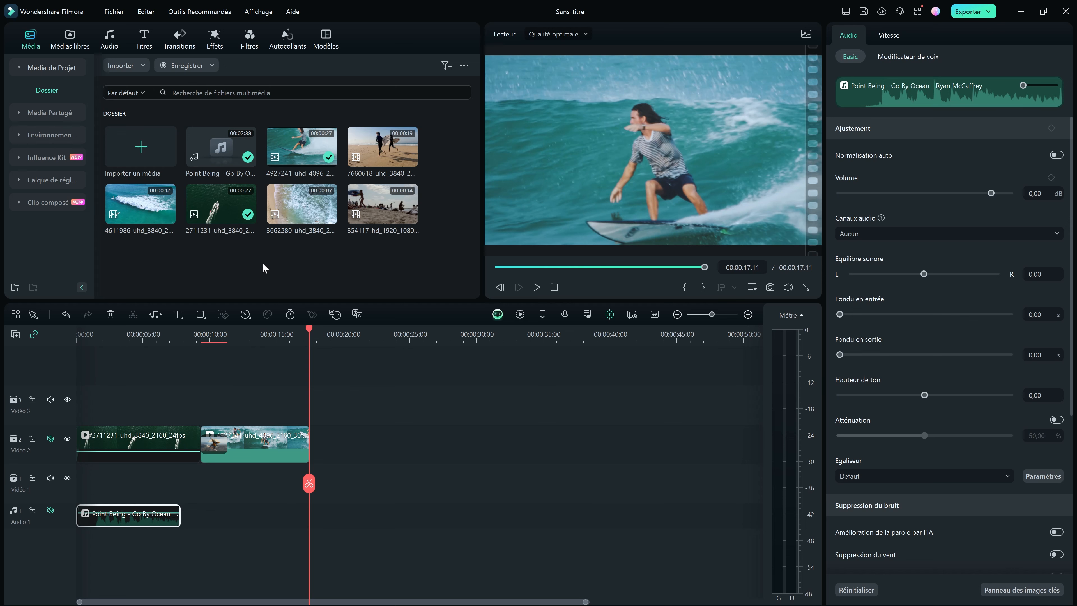
{"action": "left_click_drag", "start_coordinate": [140, 203], "coordinate": [278, 483]}
{"action": "key", "text": "space"}
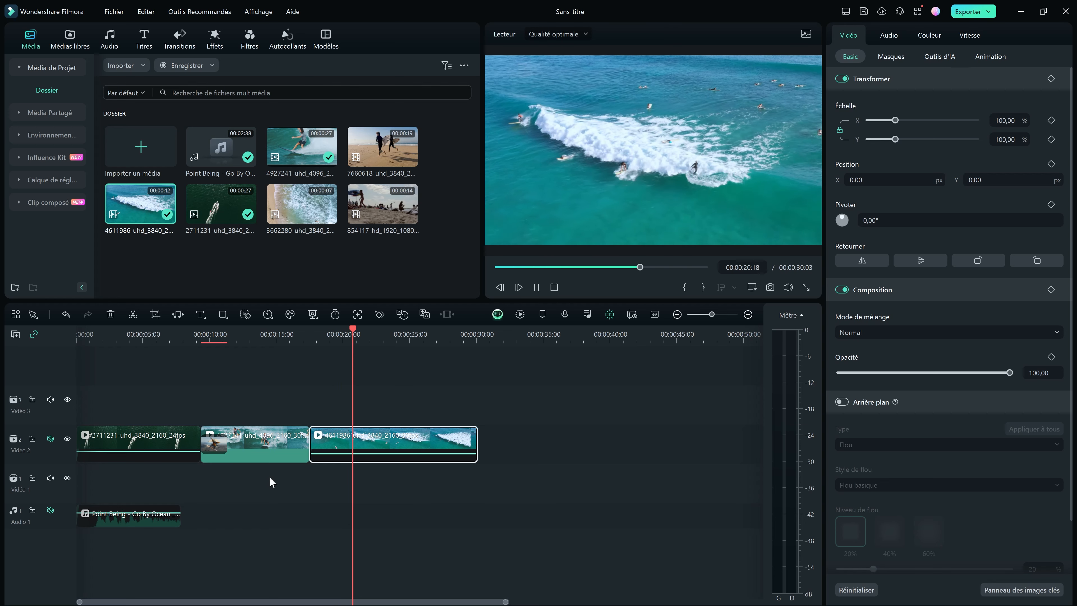
{"action": "key", "text": "space"}
{"action": "left_click_drag", "start_coordinate": [356, 470], "coordinate": [311, 480]}
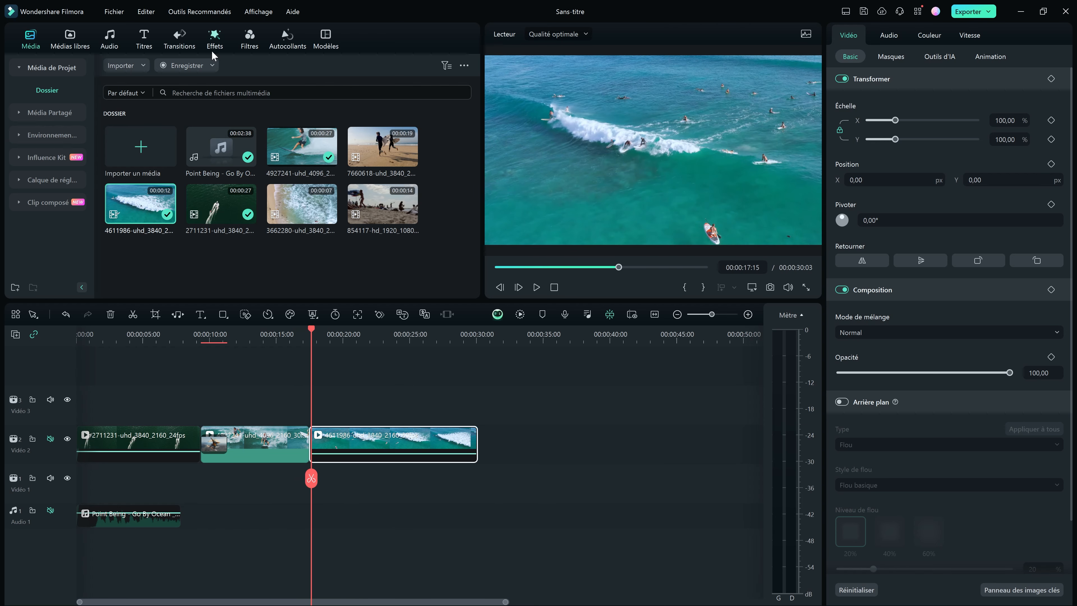
Step: Preview the Zoom de distorsion 6 transition, add it between the surfer and wave clips, and play the crossing
{"action": "left_click", "coordinate": [179, 41]}
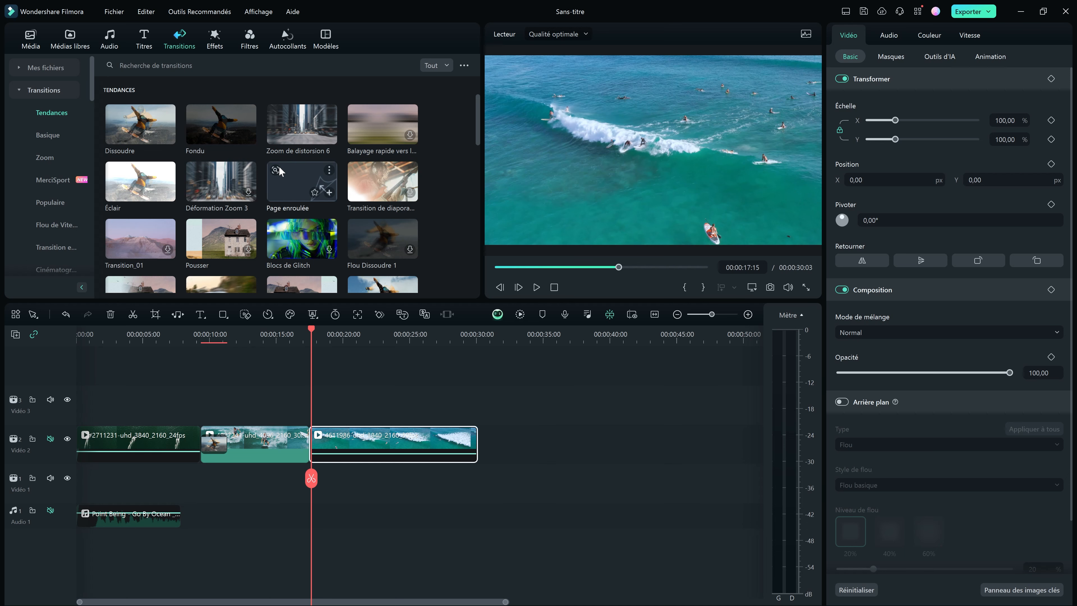
{"action": "left_click", "coordinate": [296, 136]}
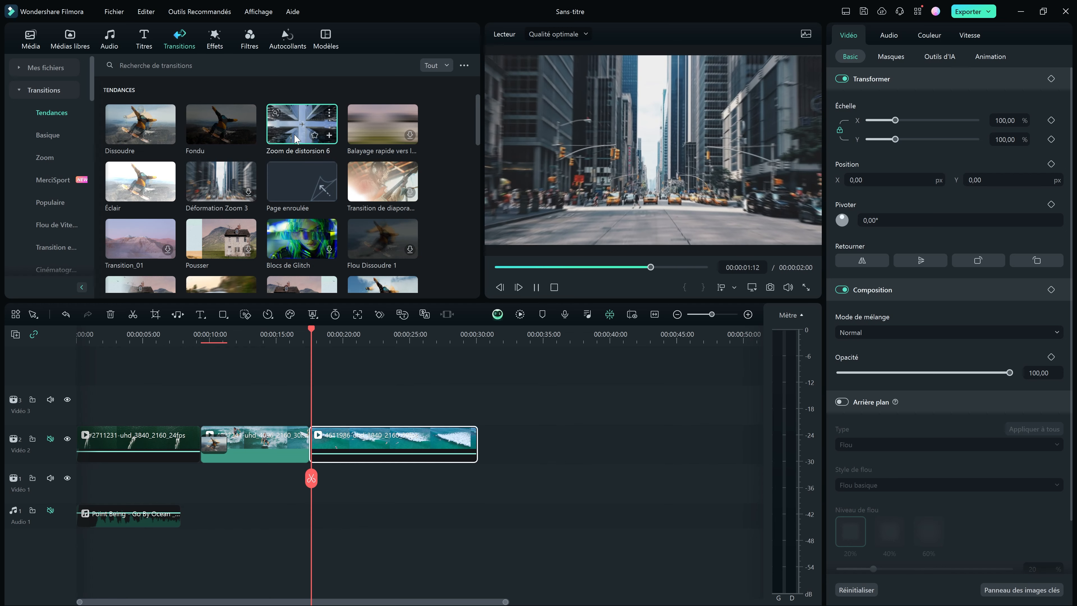
{"action": "left_click_drag", "start_coordinate": [296, 130], "coordinate": [309, 441]}
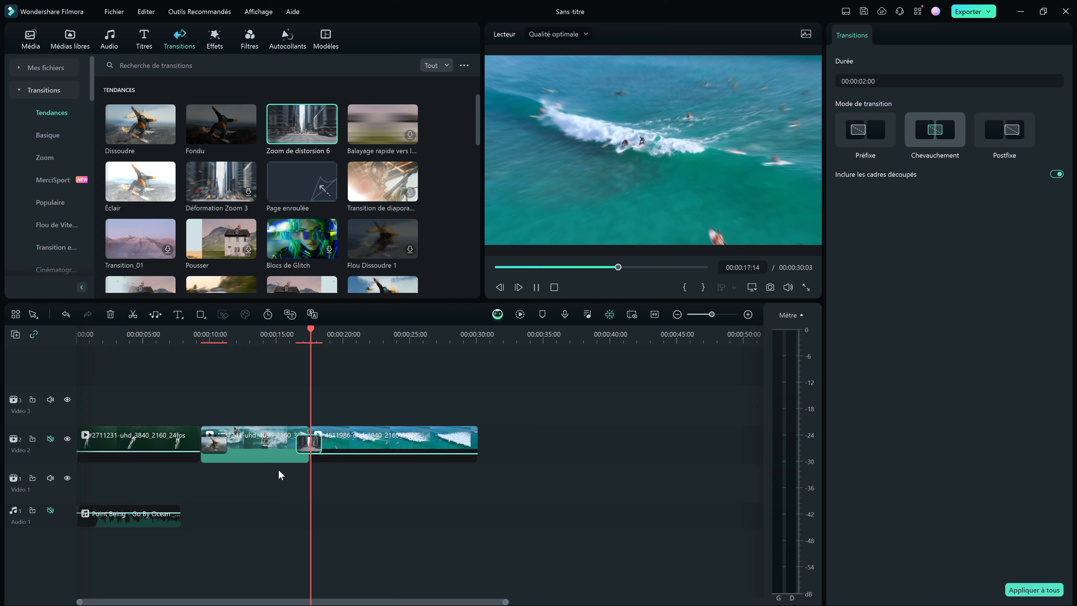
{"action": "key", "text": "space"}
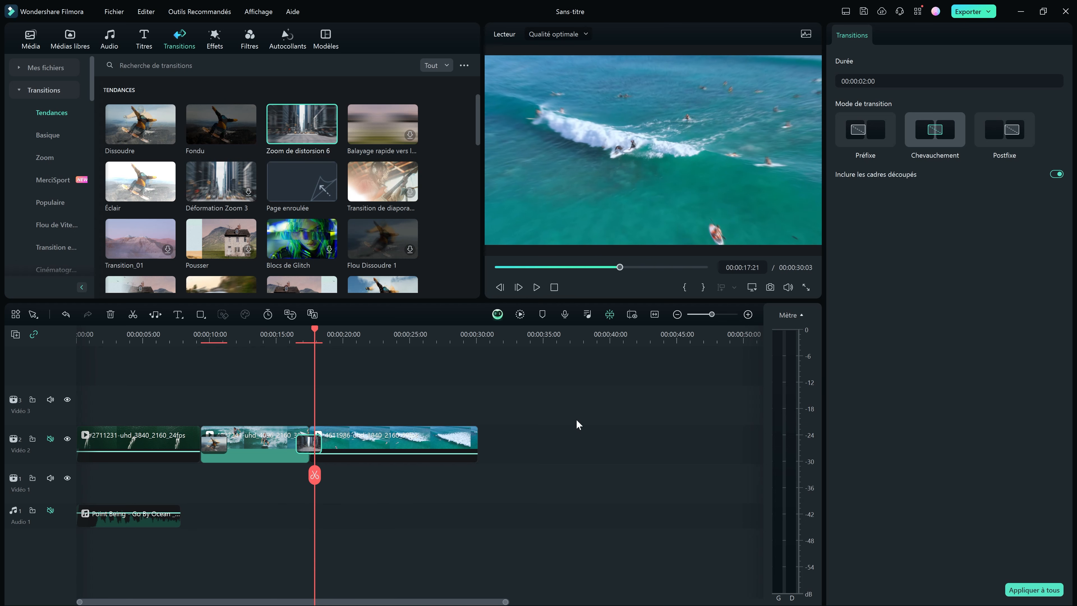
Step: Extend the Zoom de distorsion 6 transition on the timeline to a duration of 00:00:03:07 and play it back
{"action": "left_click", "coordinate": [721, 314]}
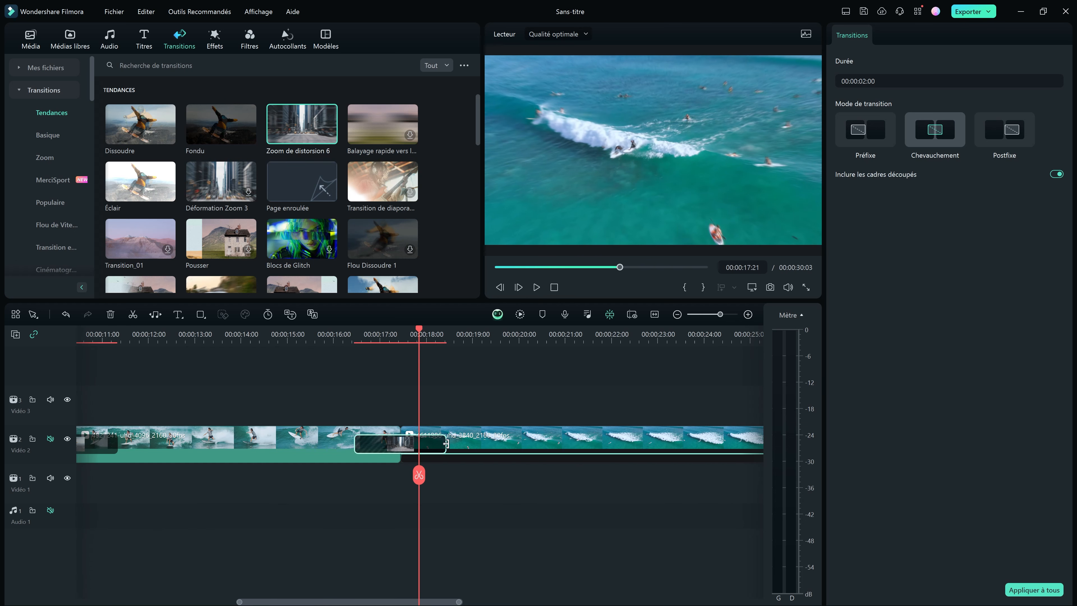
{"action": "left_click_drag", "start_coordinate": [445, 443], "coordinate": [475, 447]}
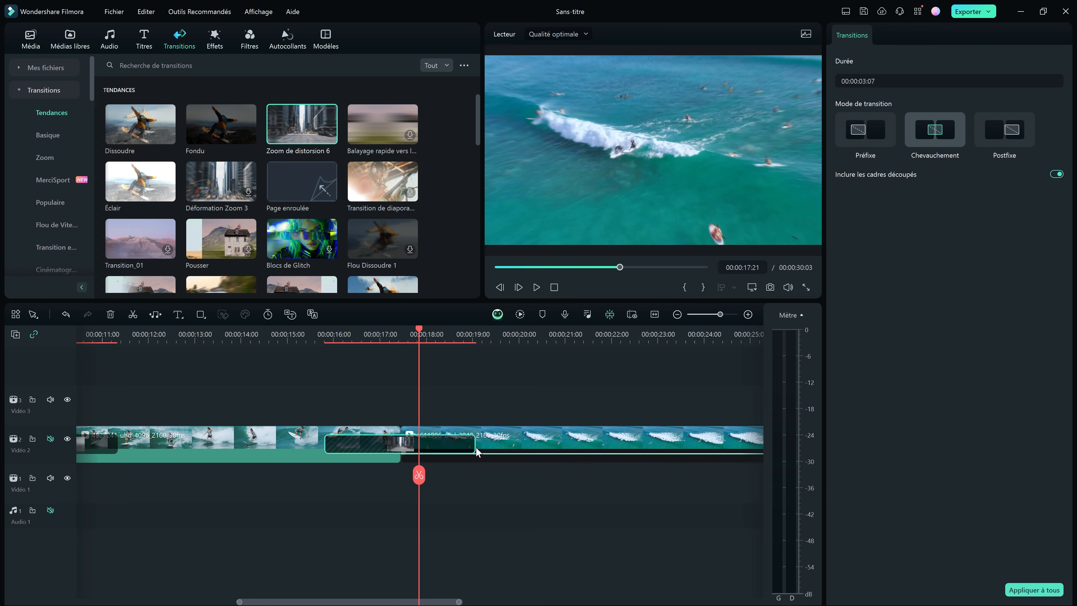
{"action": "key", "text": "space"}
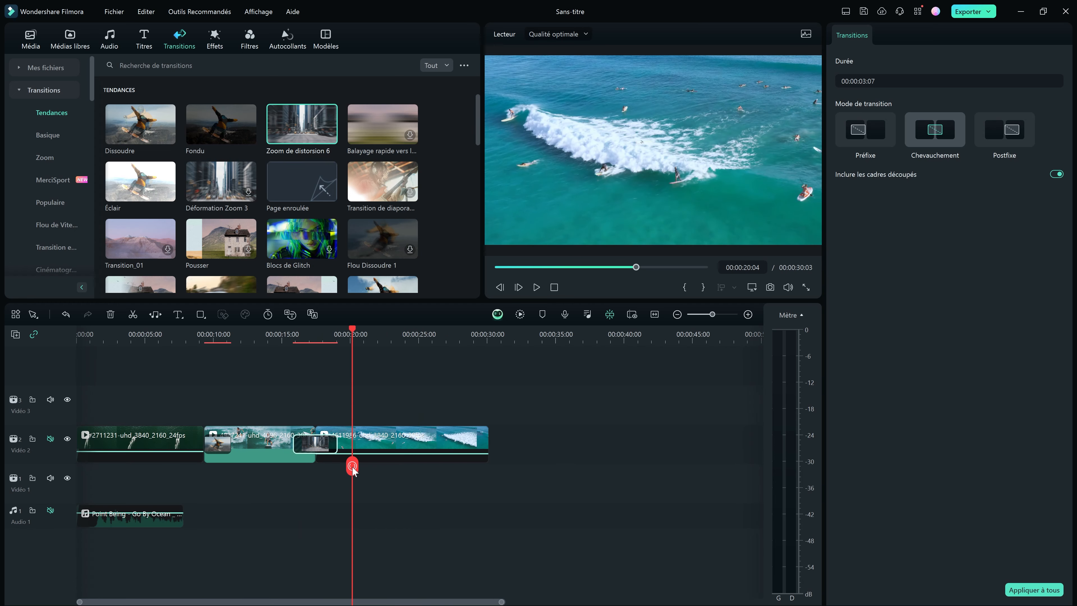
Step: Browse the video effects with the surfer clip in view, previewing the striped red-and-blue Sports frame and an effect from Particule
{"action": "left_click_drag", "start_coordinate": [352, 468], "coordinate": [241, 473]}
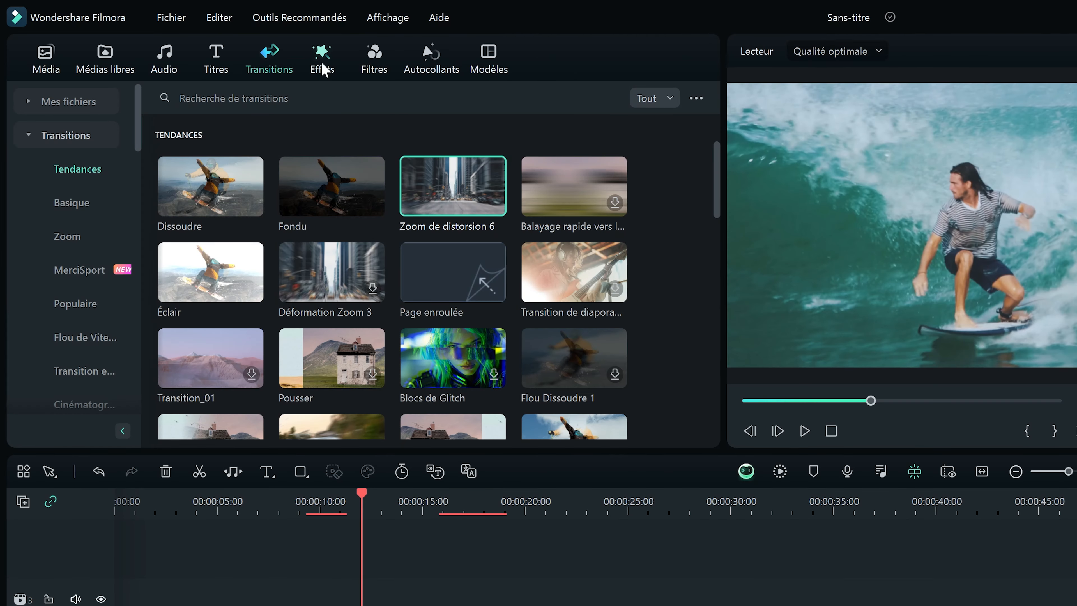
{"action": "left_click", "coordinate": [322, 68]}
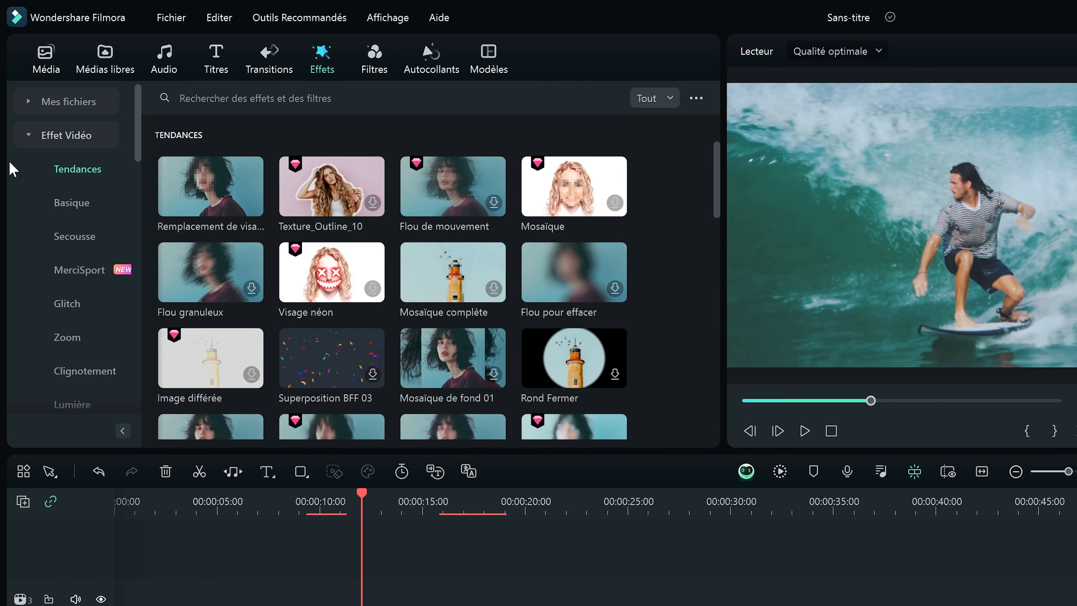
{"action": "scroll", "coordinate": [126, 214], "scroll_direction": "down", "scroll_amount": 5}
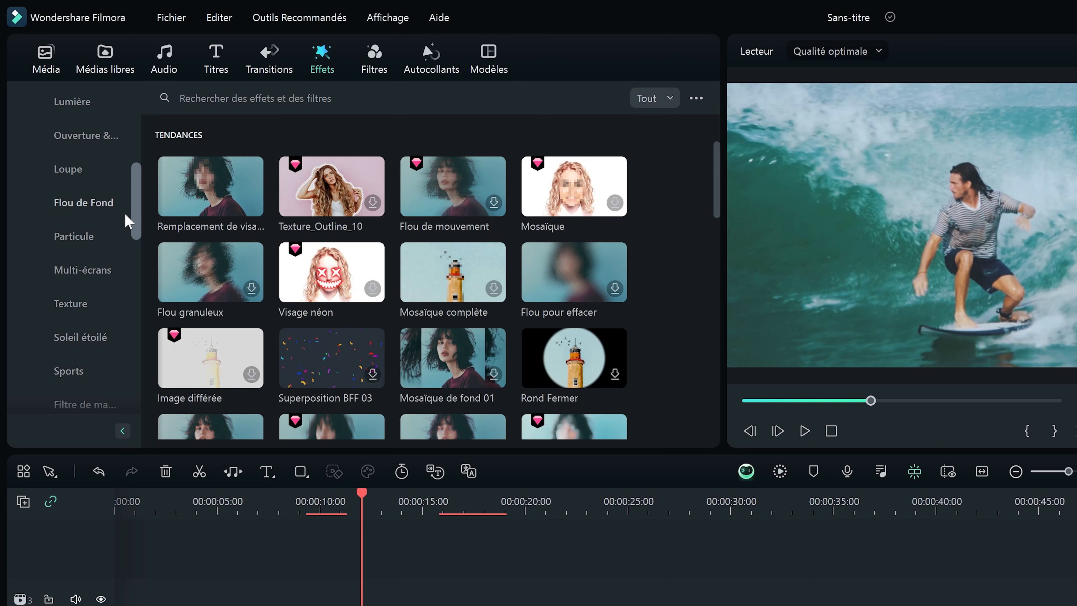
{"action": "scroll", "coordinate": [127, 223], "scroll_direction": "down", "scroll_amount": 1}
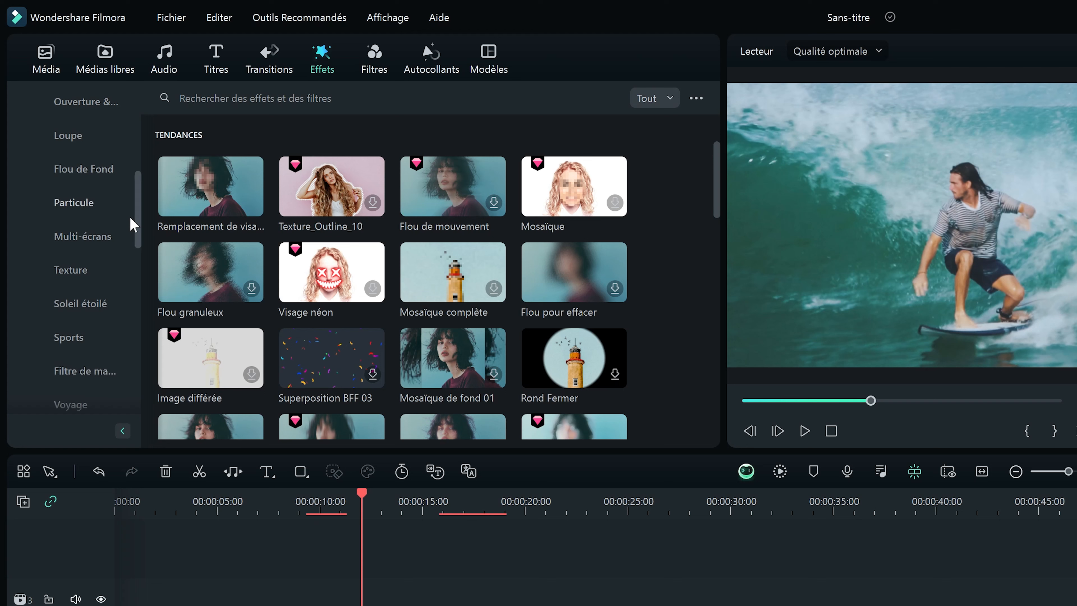
{"action": "left_click", "coordinate": [75, 342]}
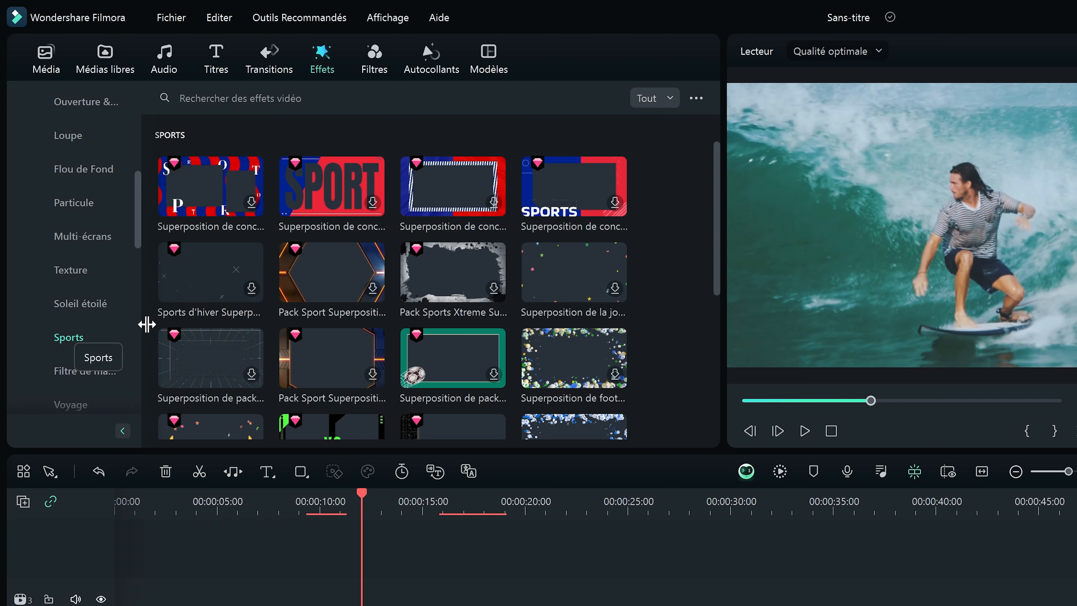
{"action": "scroll", "coordinate": [369, 257], "scroll_direction": "down", "scroll_amount": 5}
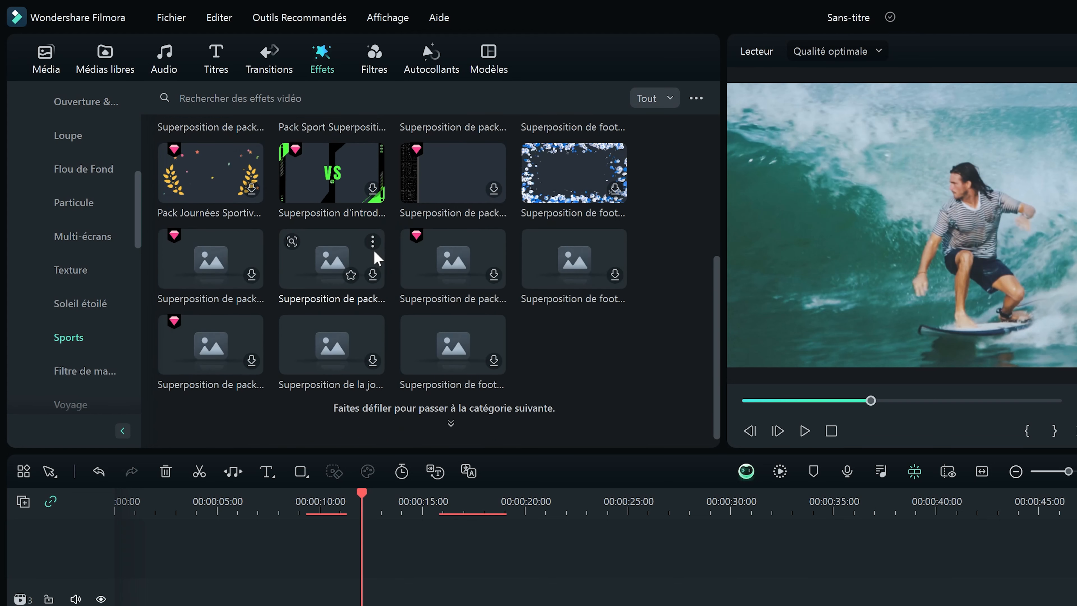
{"action": "scroll", "coordinate": [376, 257], "scroll_direction": "up", "scroll_amount": 5}
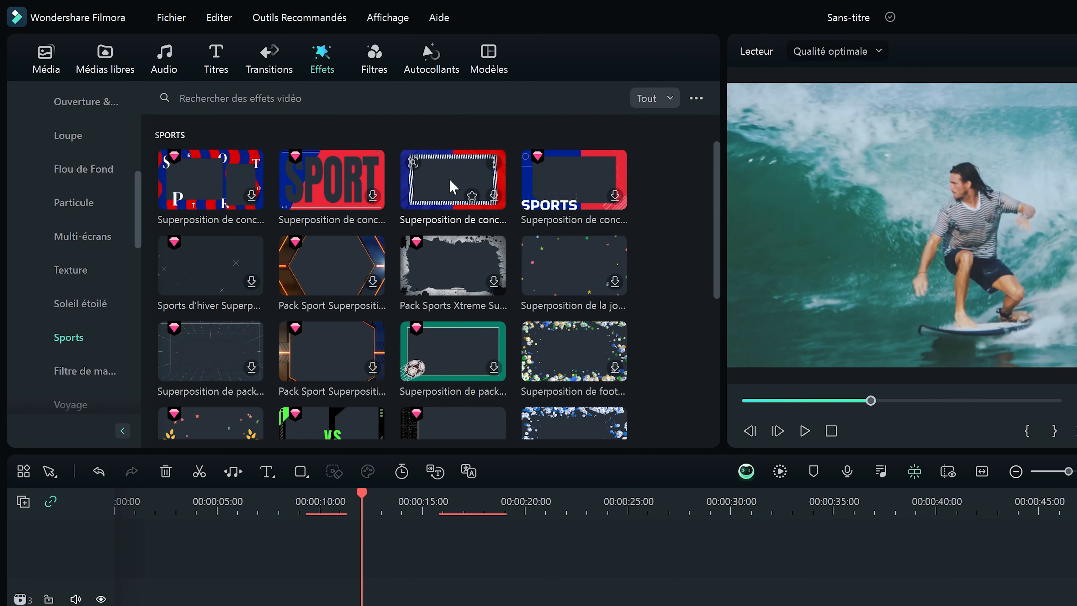
{"action": "left_click", "coordinate": [453, 186]}
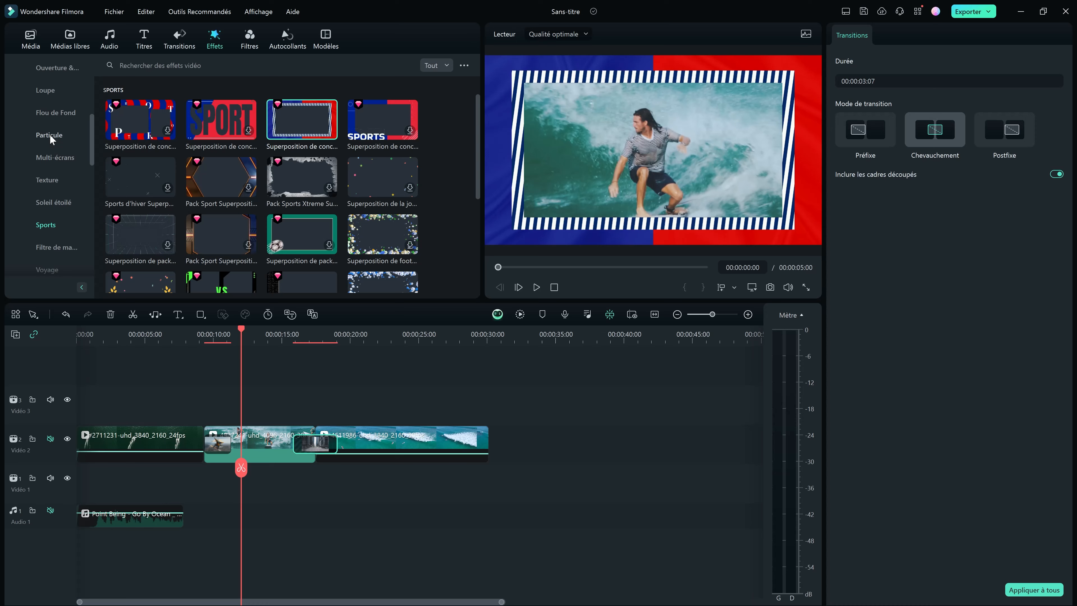
{"action": "left_click", "coordinate": [50, 135]}
{"action": "left_click", "coordinate": [288, 121]}
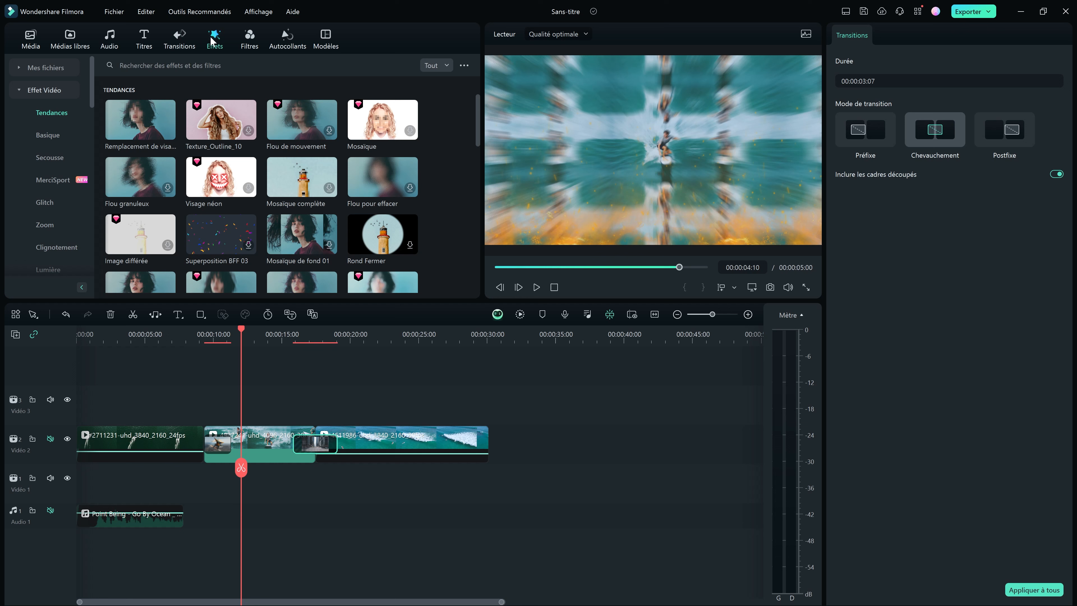
Step: Add the Lever de lune filter from the Rétro category to Video 3 above the surfer clip's start and lower its opacity
{"action": "left_click", "coordinate": [251, 41]}
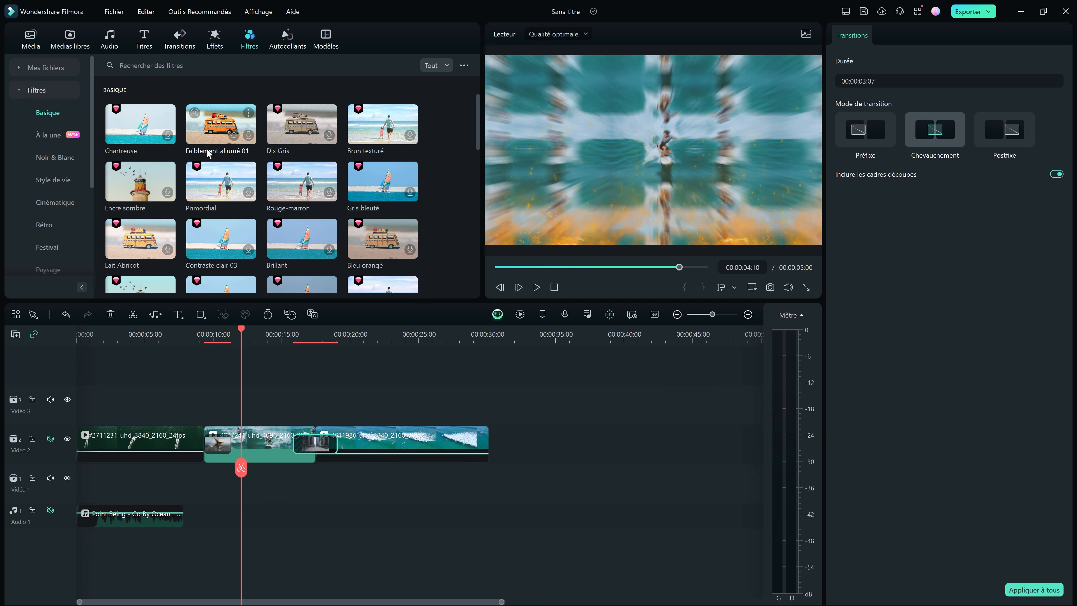
{"action": "left_click", "coordinate": [56, 159]}
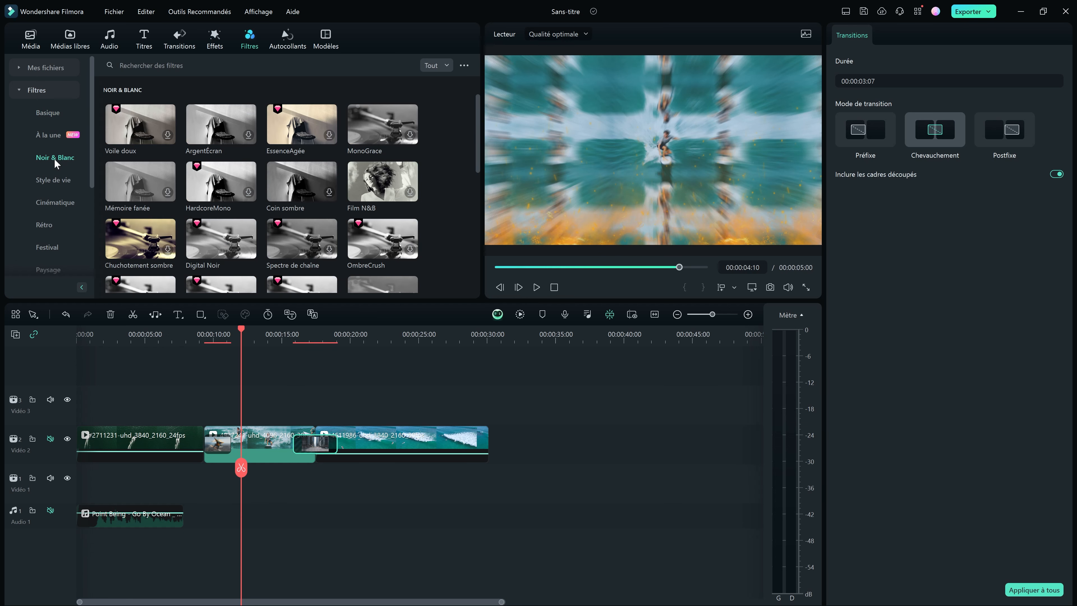
{"action": "left_click", "coordinate": [47, 228]}
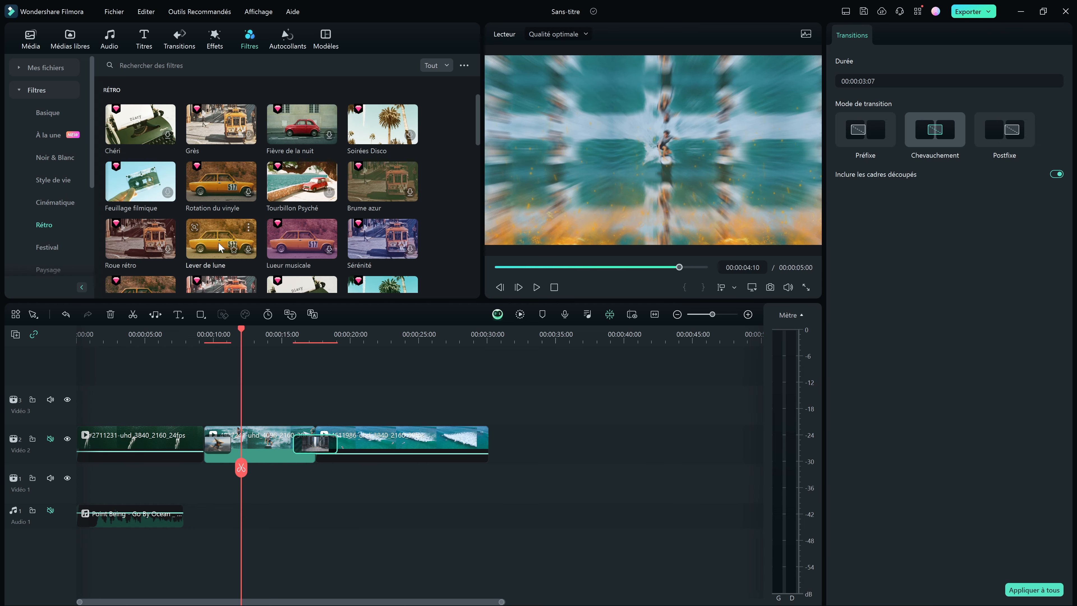
{"action": "left_click_drag", "start_coordinate": [219, 247], "coordinate": [243, 401]}
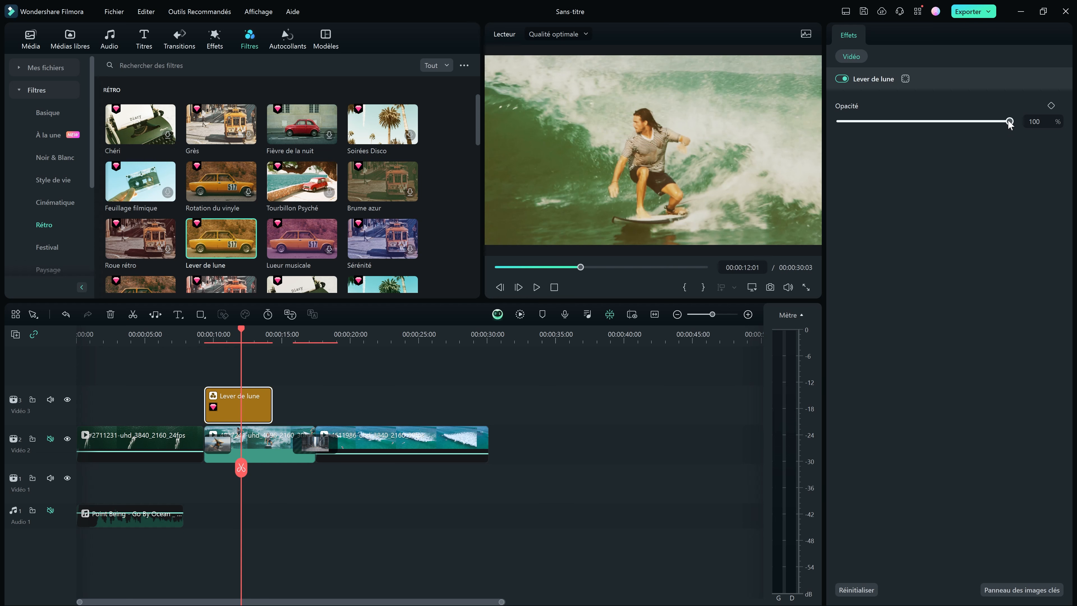
{"action": "left_click_drag", "start_coordinate": [1008, 121], "coordinate": [938, 122]}
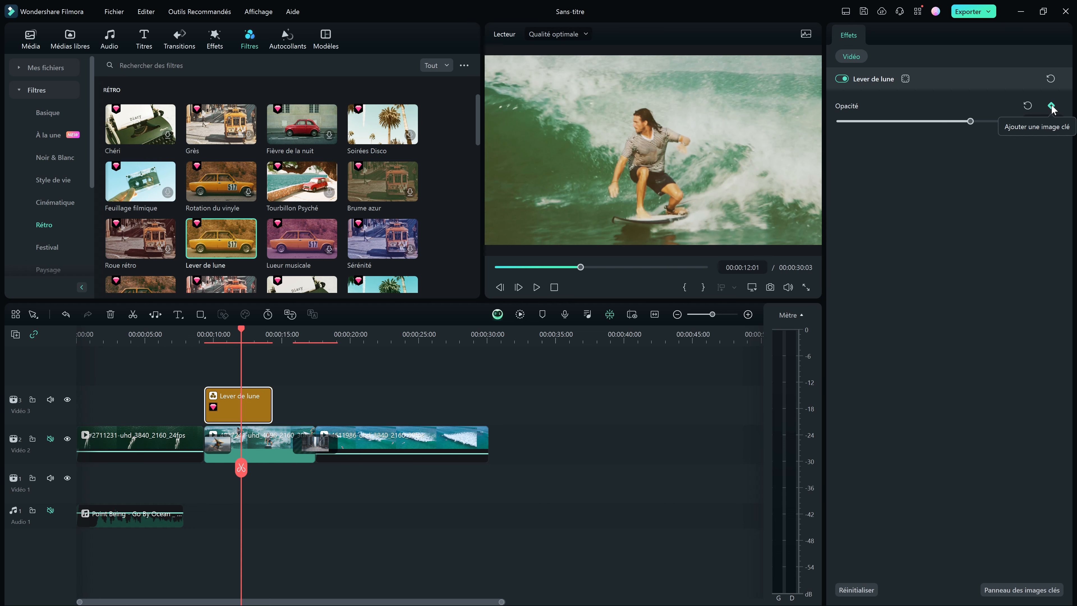
Step: Extend the Lever de lune filter on Video 3 almost to the end of the surfer clip
{"action": "left_click_drag", "start_coordinate": [271, 405], "coordinate": [307, 406]}
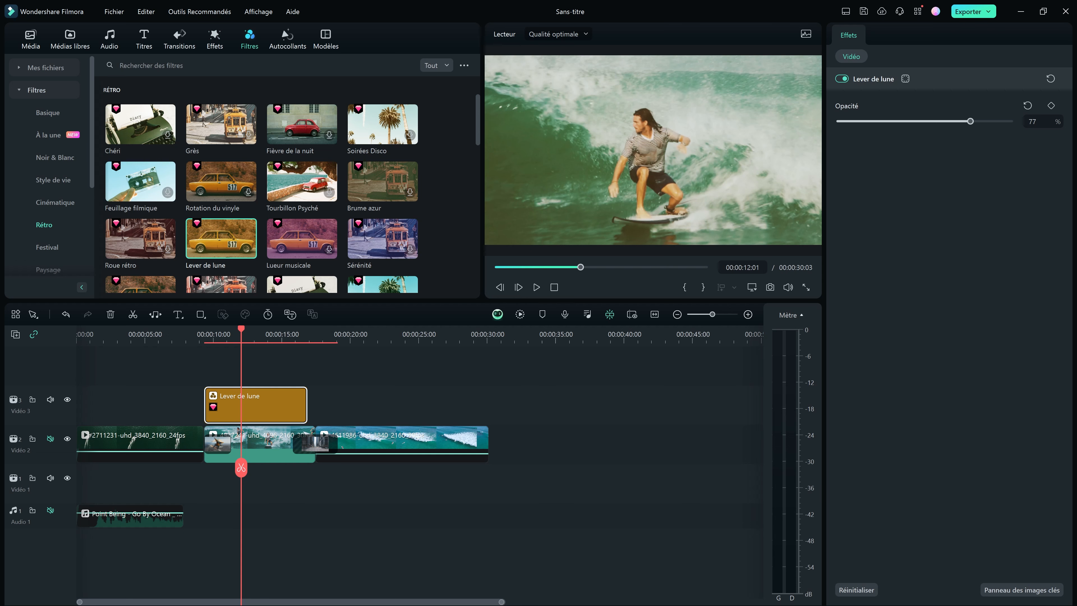
Step: Try the laughing emoji sticker on a new track above the filter, adjusting it in the preview, and delete it
{"action": "left_click", "coordinate": [288, 40]}
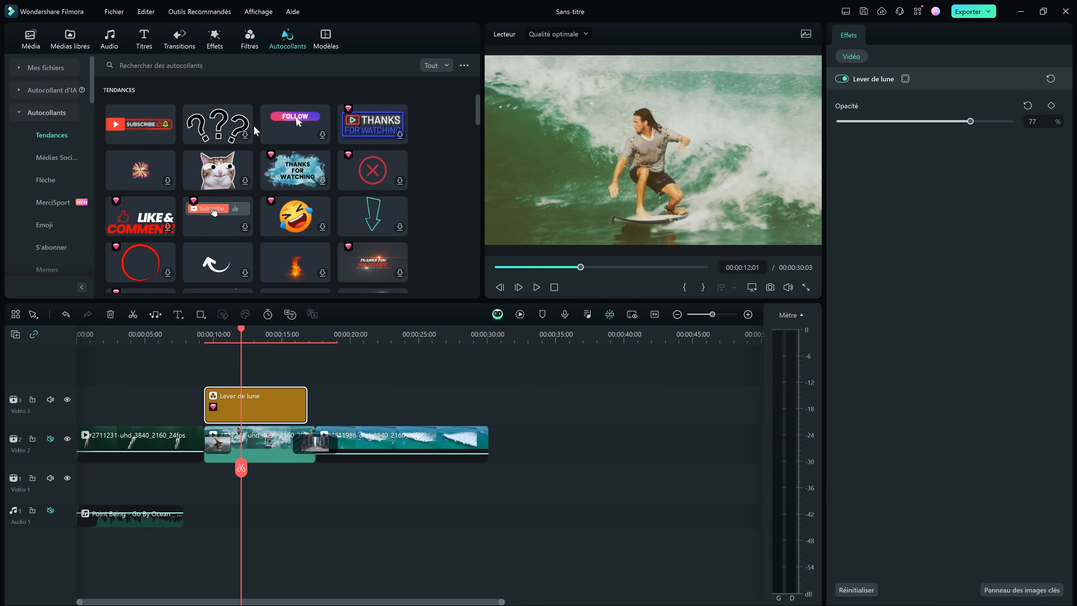
{"action": "left_click_drag", "start_coordinate": [295, 216], "coordinate": [239, 377]}
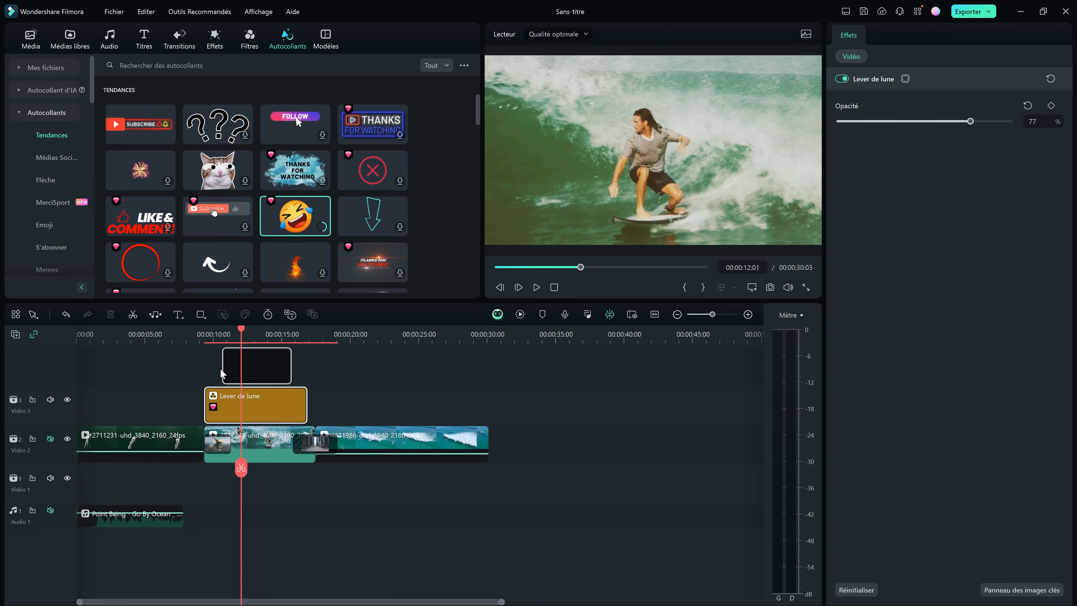
{"action": "left_click_drag", "start_coordinate": [241, 338], "coordinate": [234, 339]}
{"action": "left_click_drag", "start_coordinate": [665, 153], "coordinate": [599, 179]}
{"action": "left_click_drag", "start_coordinate": [681, 82], "coordinate": [542, 129]}
{"action": "left_click_drag", "start_coordinate": [255, 397], "coordinate": [303, 397]}
{"action": "key", "text": "Delete"}
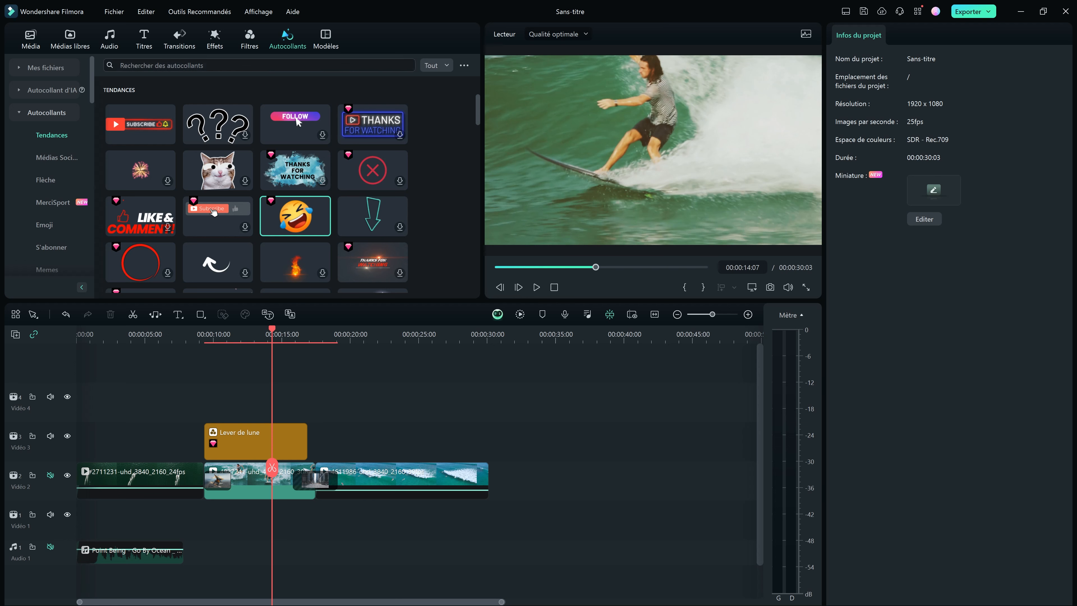
Step: Browse the title presets, preview Lueur Titre 1 and add it to Video 3 at the start of the boat clip
{"action": "left_click", "coordinate": [144, 40]}
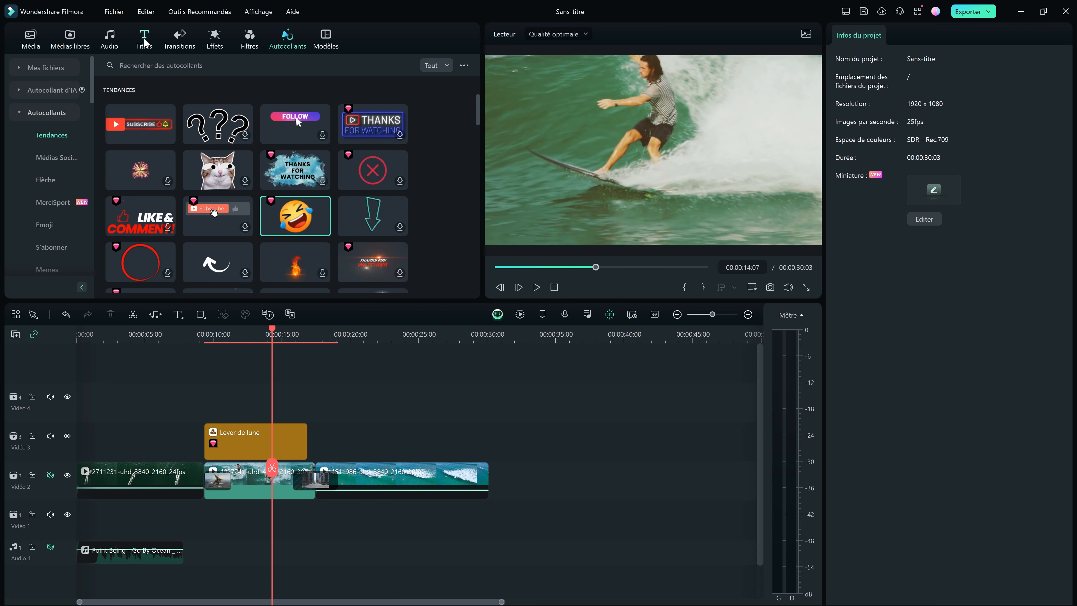
{"action": "left_click", "coordinate": [144, 40]}
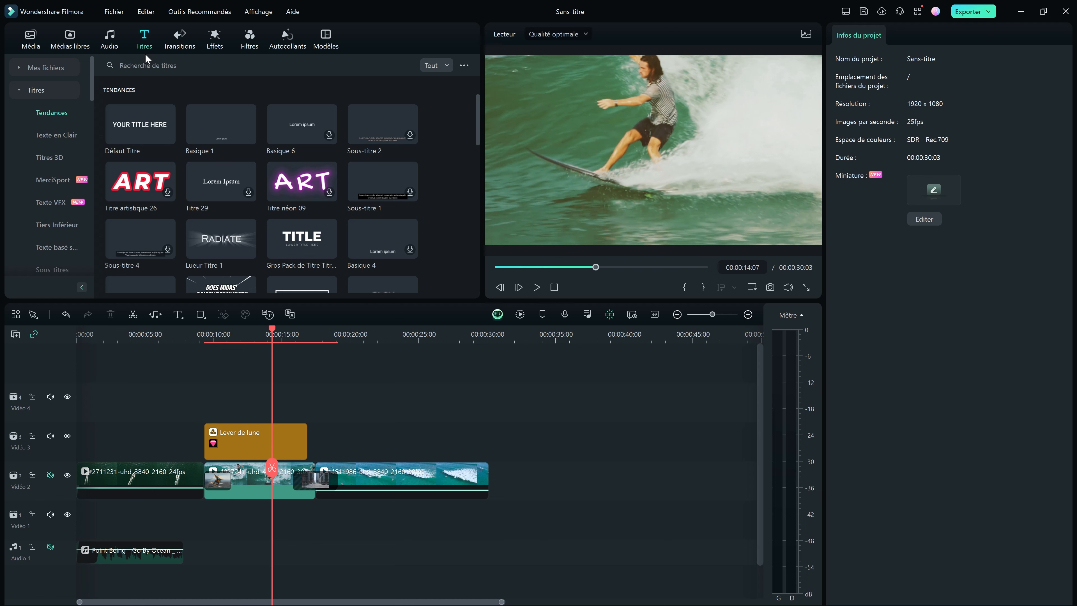
{"action": "scroll", "coordinate": [300, 173], "scroll_direction": "down", "scroll_amount": 3}
{"action": "scroll", "coordinate": [300, 174], "scroll_direction": "down", "scroll_amount": 10}
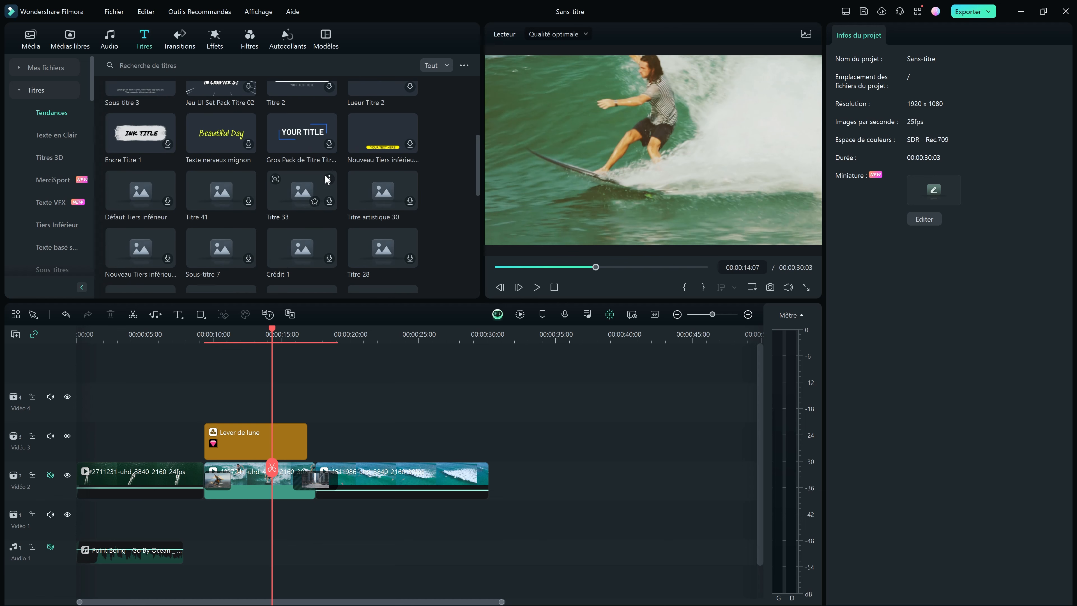
{"action": "scroll", "coordinate": [335, 174], "scroll_direction": "up", "scroll_amount": 12}
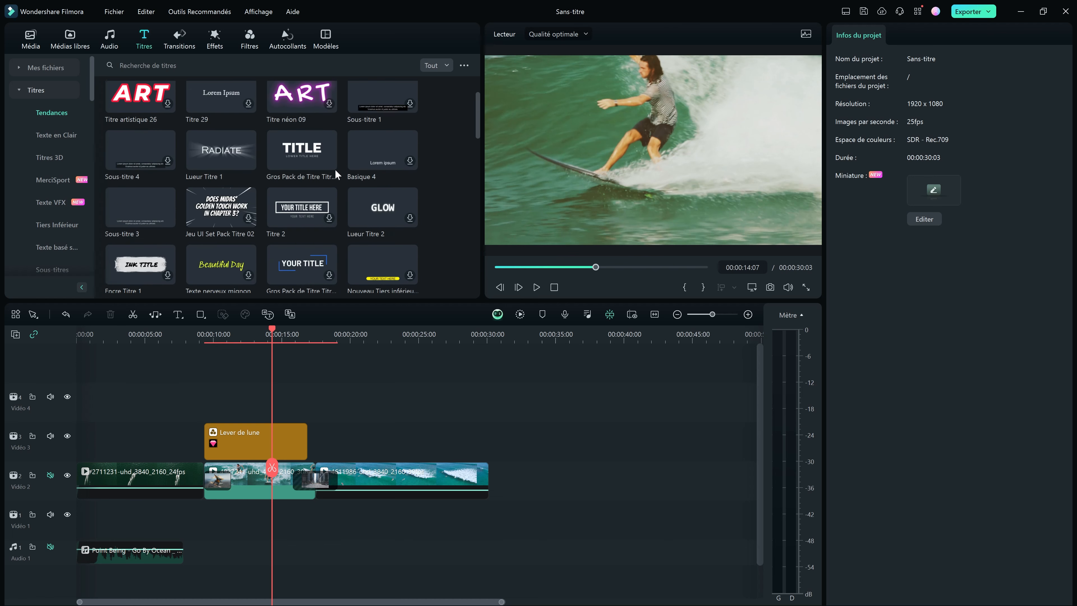
{"action": "mouse_move", "coordinate": [94, 95]}
{"action": "left_mouse_down"}
{"action": "mouse_move", "coordinate": [97, 136]}
{"action": "mouse_move", "coordinate": [99, 111]}
{"action": "left_mouse_up"}
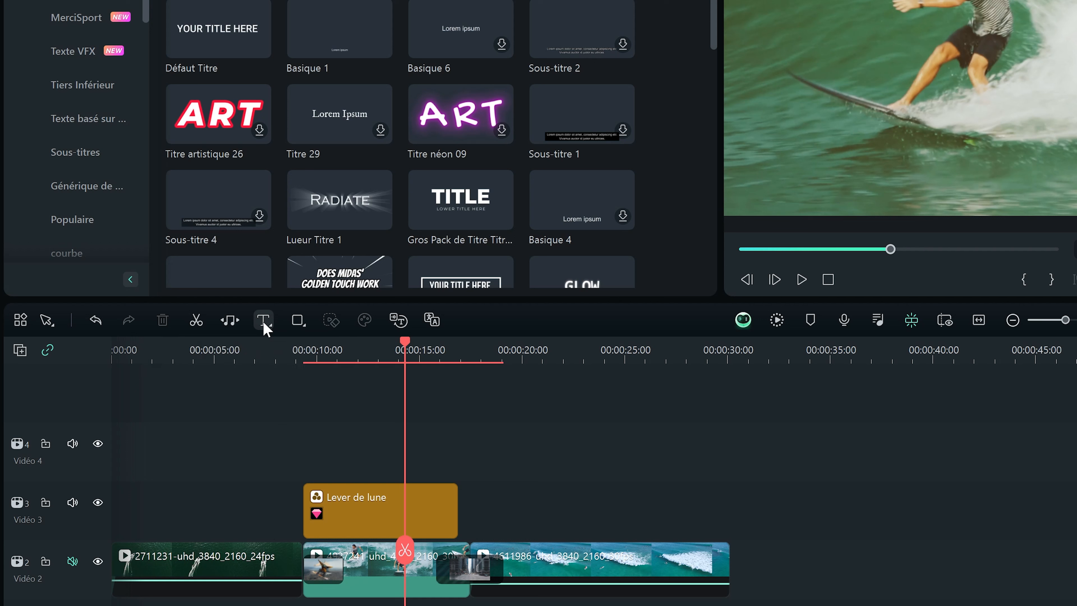
{"action": "left_click", "coordinate": [300, 326]}
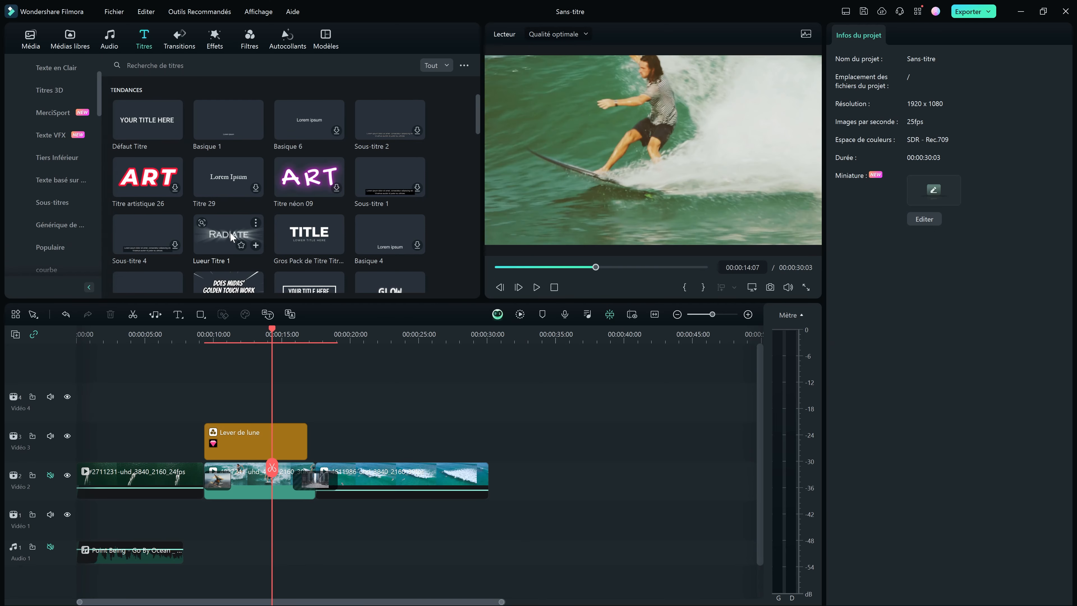
{"action": "left_click", "coordinate": [232, 237]}
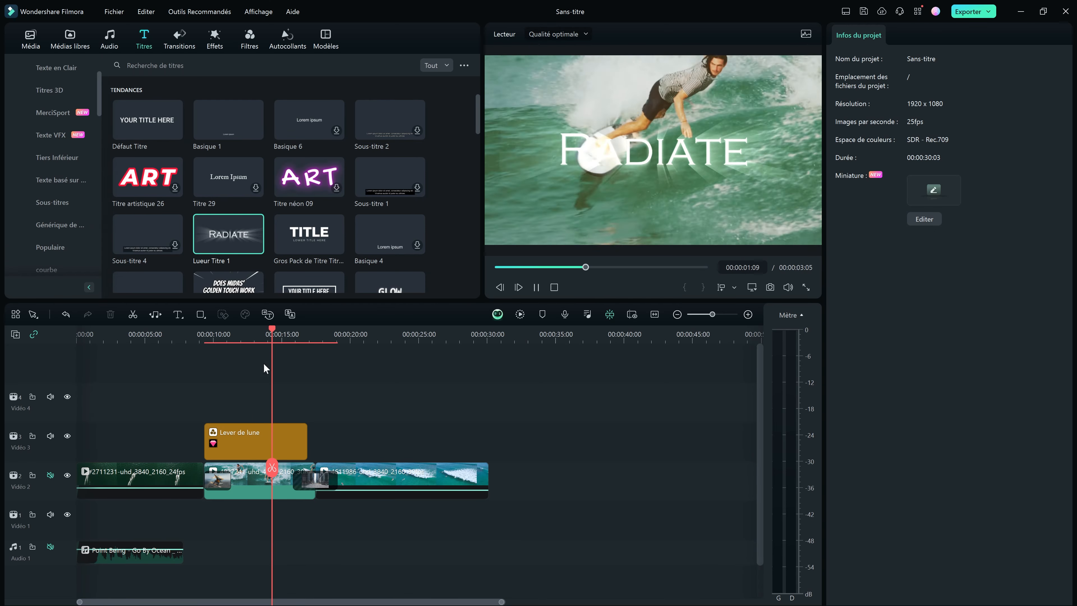
{"action": "left_click_drag", "start_coordinate": [229, 237], "coordinate": [64, 442]}
{"action": "left_click", "coordinate": [86, 335]}
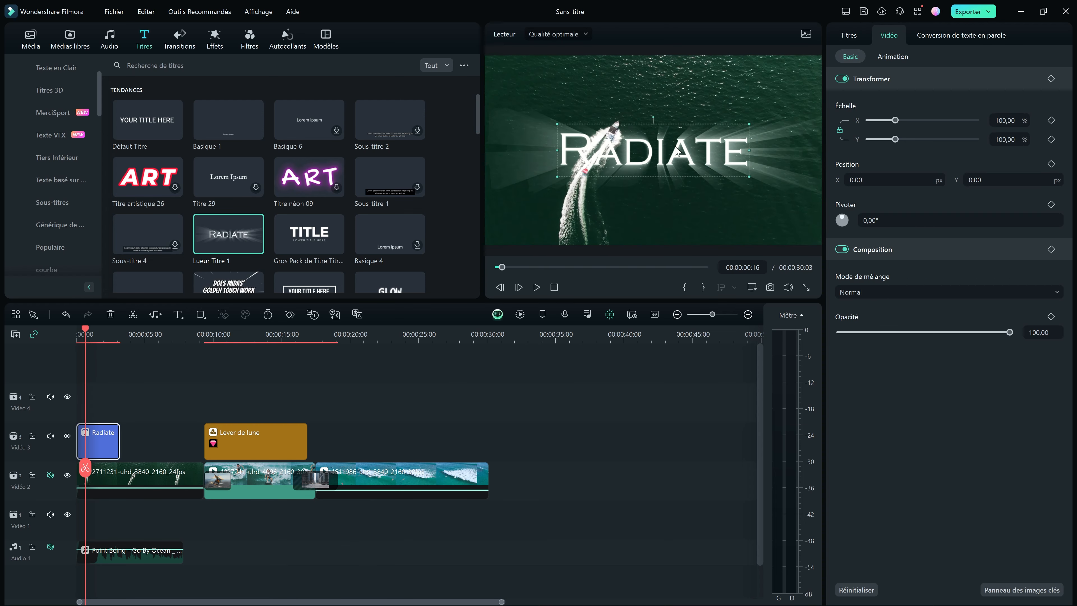
Step: Replace the title's text with Vacances and place it lower in the frame
{"action": "double_click", "coordinate": [677, 151]}
{"action": "type", "text": "VACANCES"}
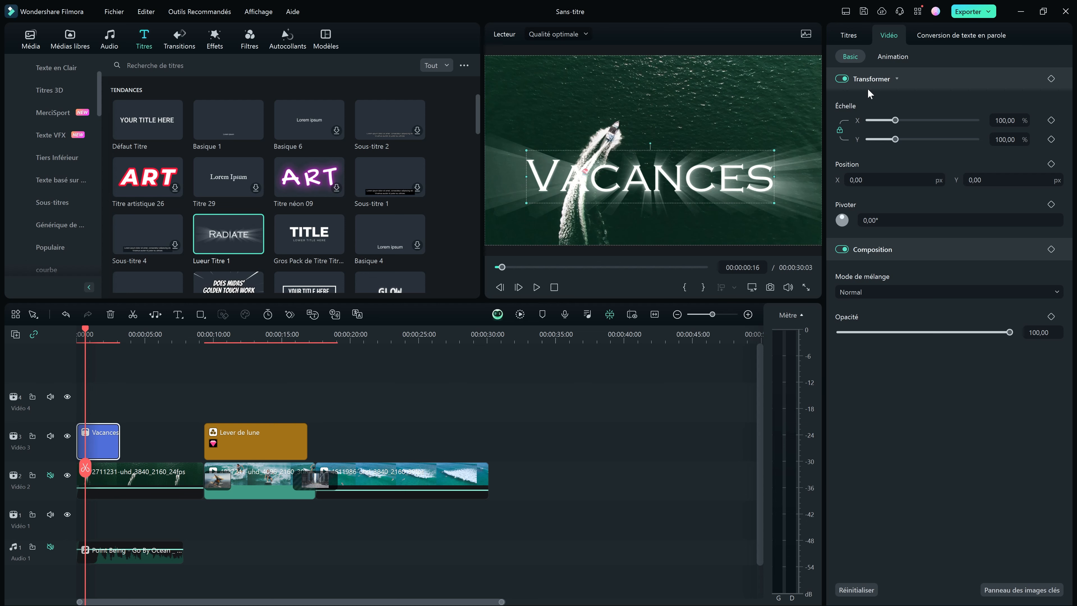
Step: Set the Vacances title's font to Cooper Black
{"action": "left_click", "coordinate": [848, 36]}
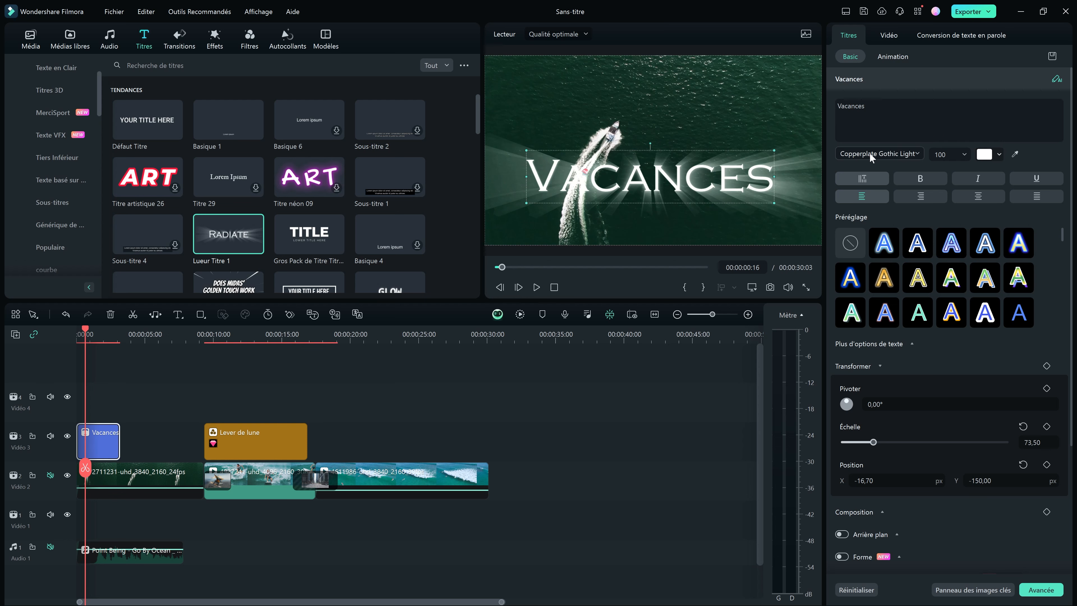
{"action": "left_click", "coordinate": [913, 155]}
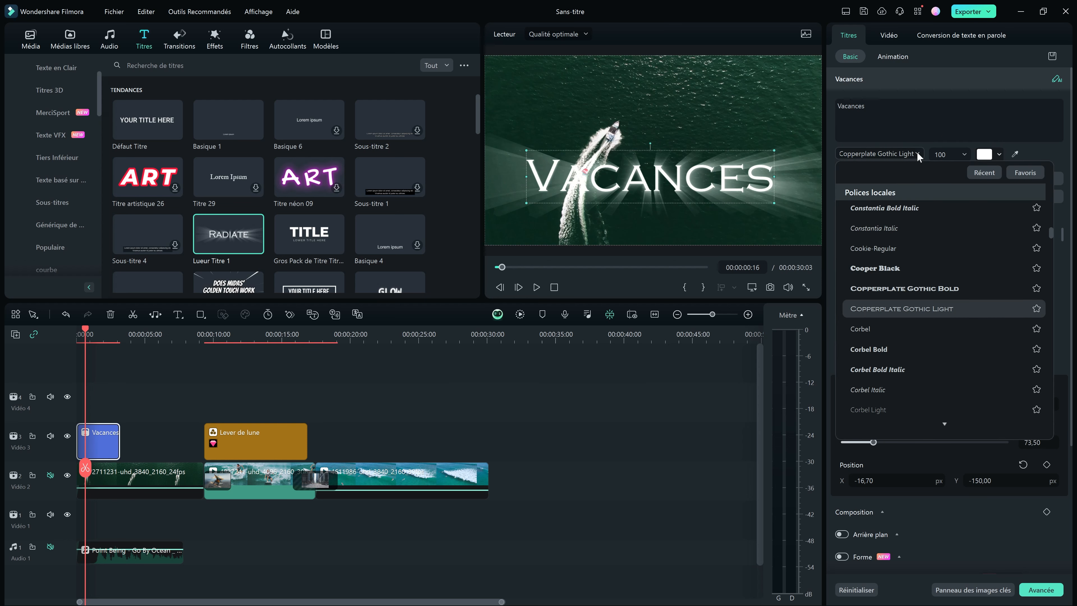
{"action": "left_click", "coordinate": [890, 271]}
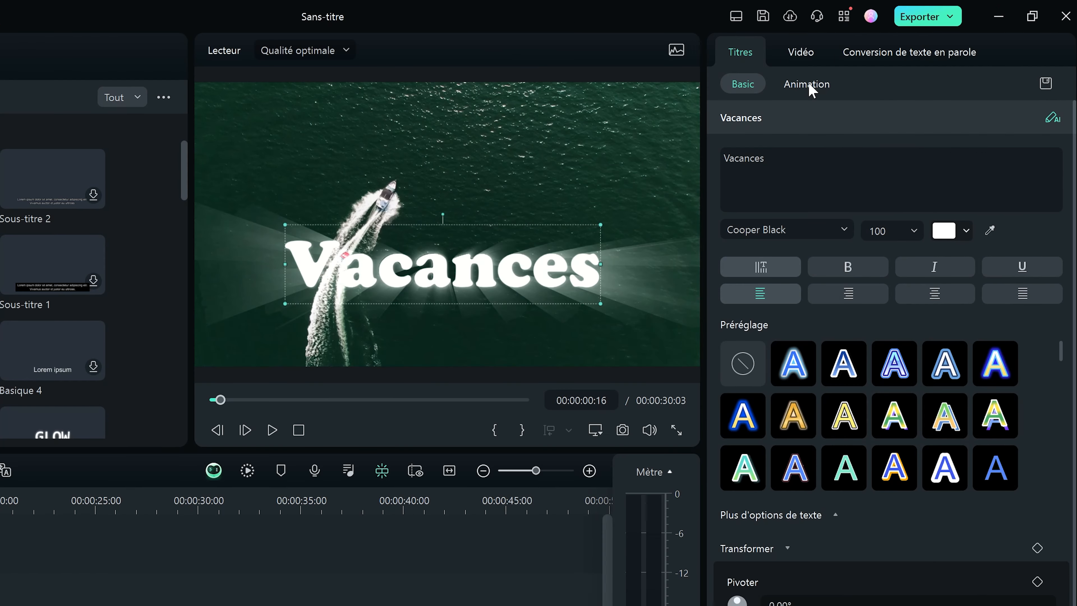
Step: Apply the fade-style Apparais… entrance animation to the Vacances title and play it back
{"action": "left_click", "coordinate": [808, 85]}
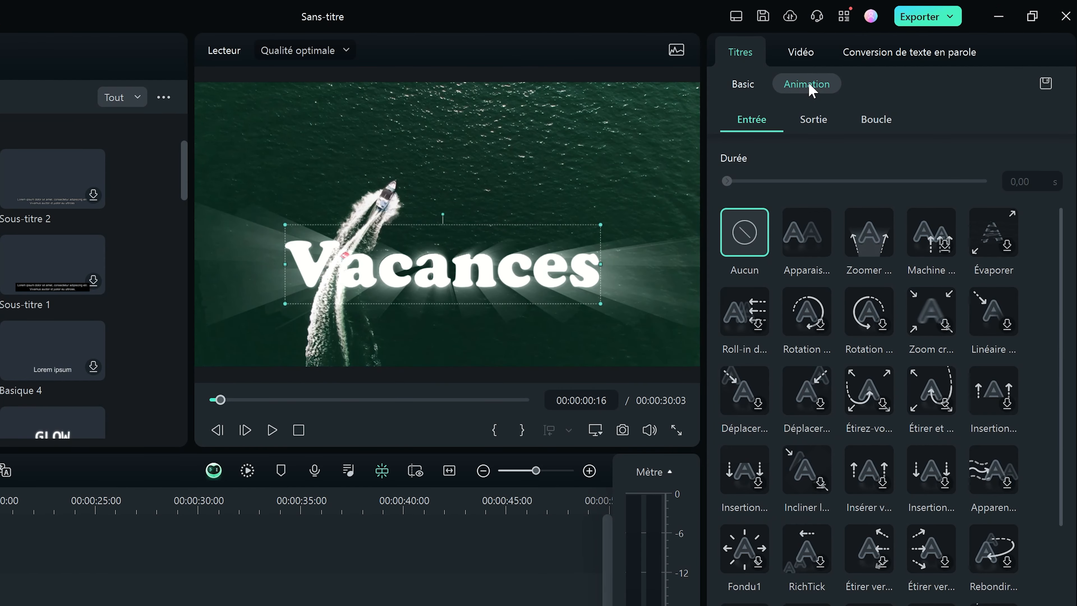
{"action": "left_click", "coordinate": [812, 236]}
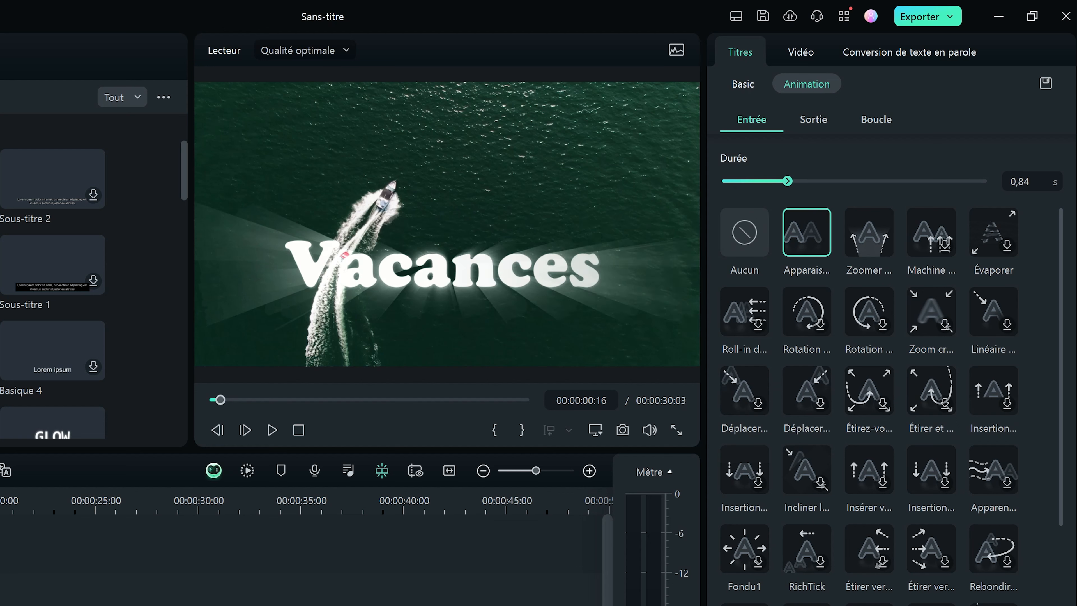
{"action": "key", "text": "space"}
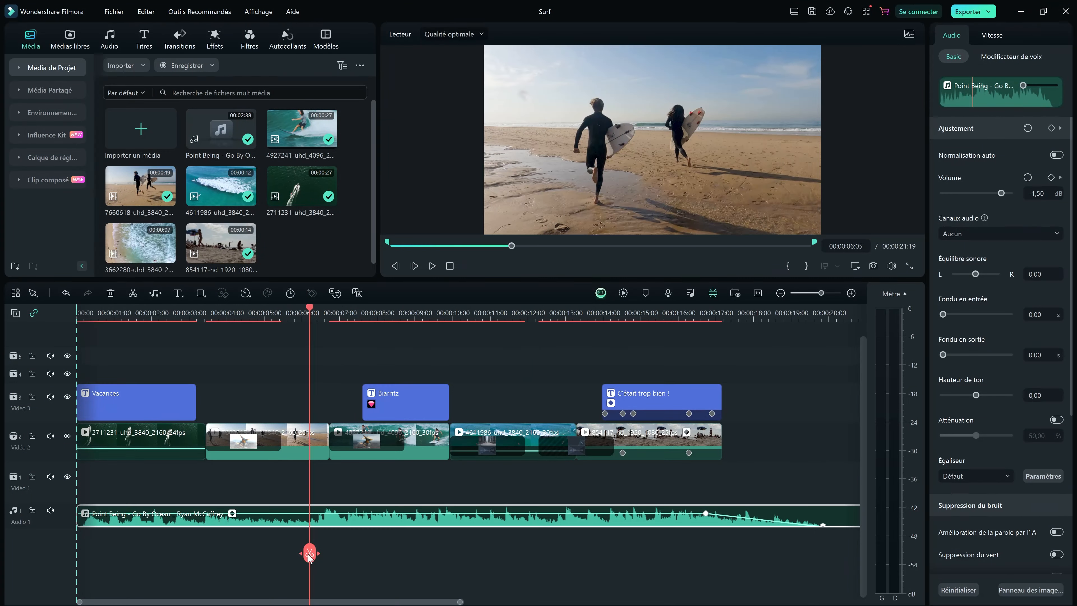
Step: Review the Surf project's ending from the C'était trop bien ! title to the music fade, inspecting the last beach clip and the music track
{"action": "left_click_drag", "start_coordinate": [309, 556], "coordinate": [677, 601]}
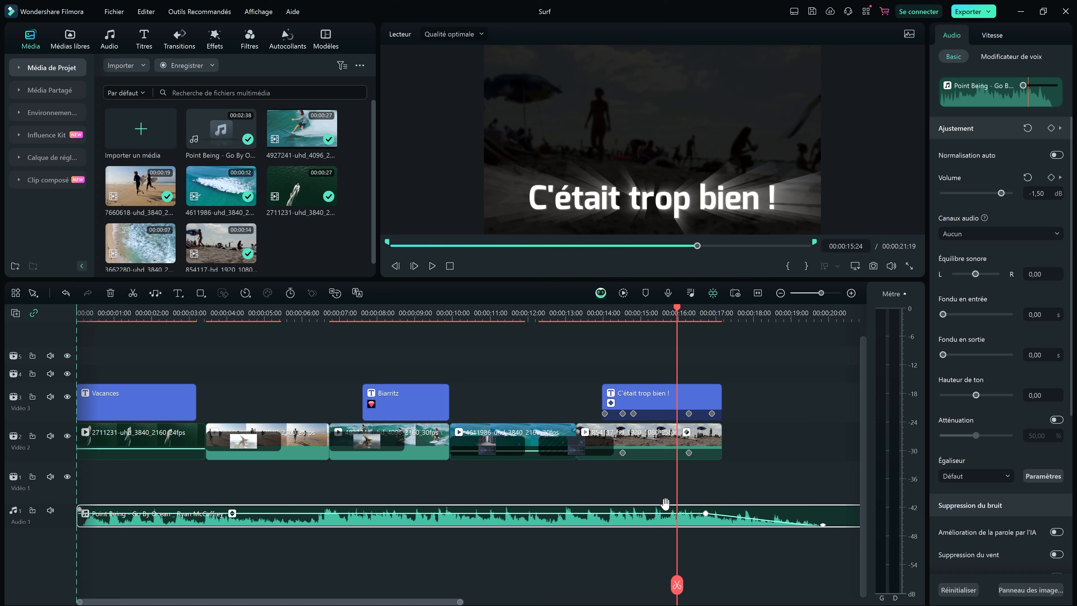
{"action": "left_click", "coordinate": [653, 456]}
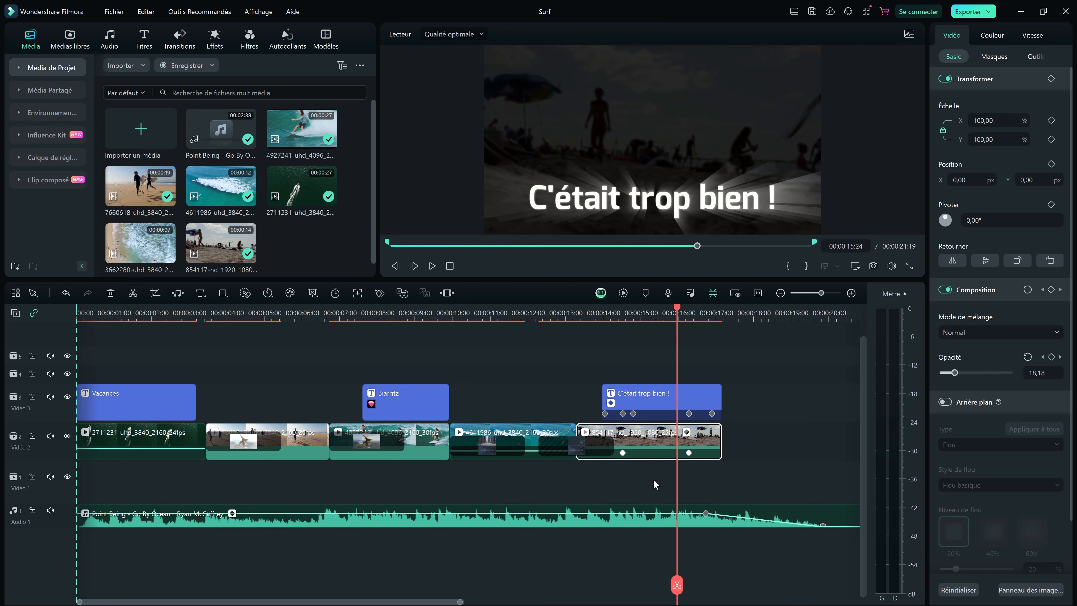
{"action": "left_click_drag", "start_coordinate": [678, 584], "coordinate": [725, 513]}
{"action": "left_click", "coordinate": [689, 524]}
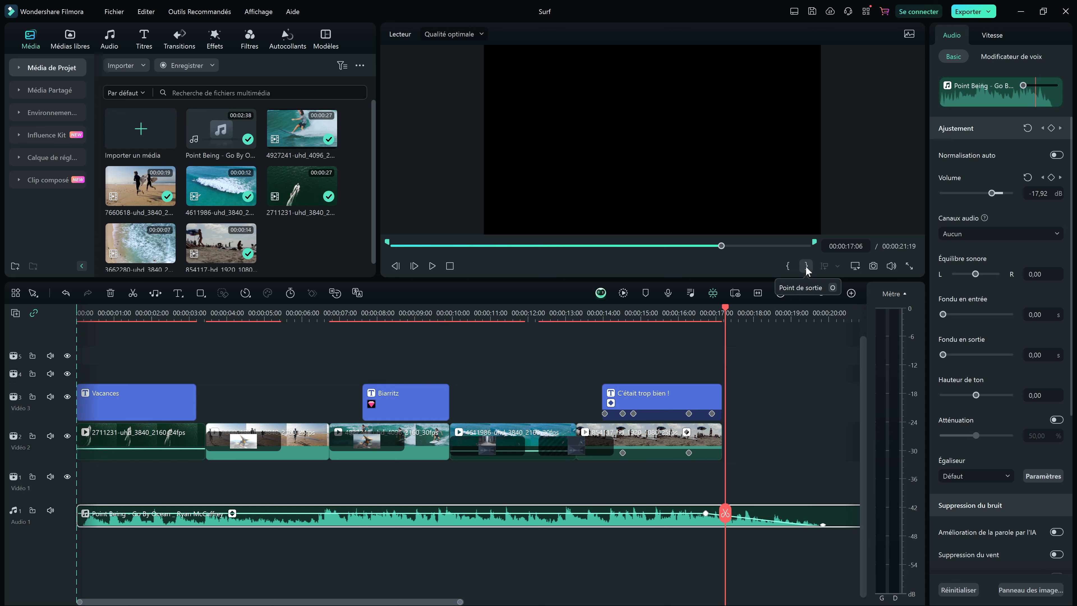
Step: Try an in point at about 00:00:05:00 on the Surf timeline and move it back to the timeline's start
{"action": "key", "text": "i"}
{"action": "left_click_drag", "start_coordinate": [725, 374], "coordinate": [363, 462]}
{"action": "key", "text": "i"}
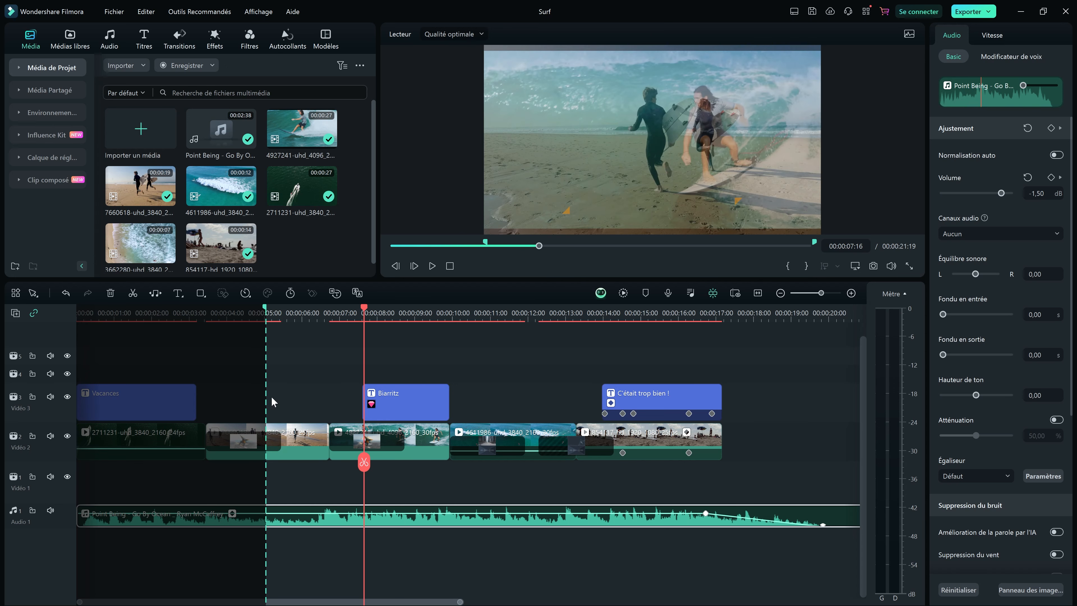
{"action": "left_click_drag", "start_coordinate": [363, 463], "coordinate": [74, 444]}
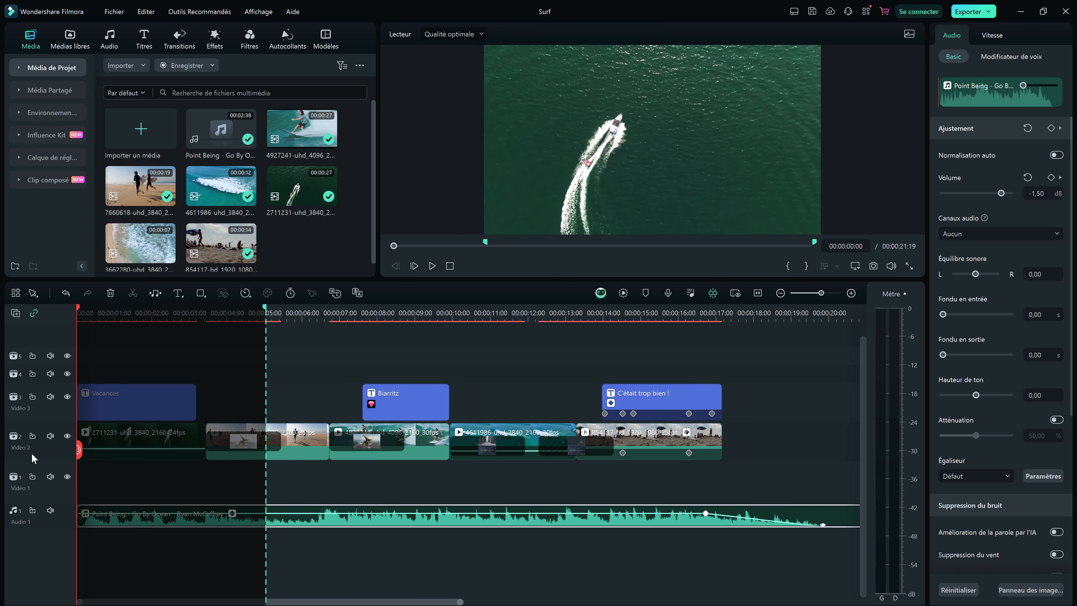
{"action": "key", "text": "i"}
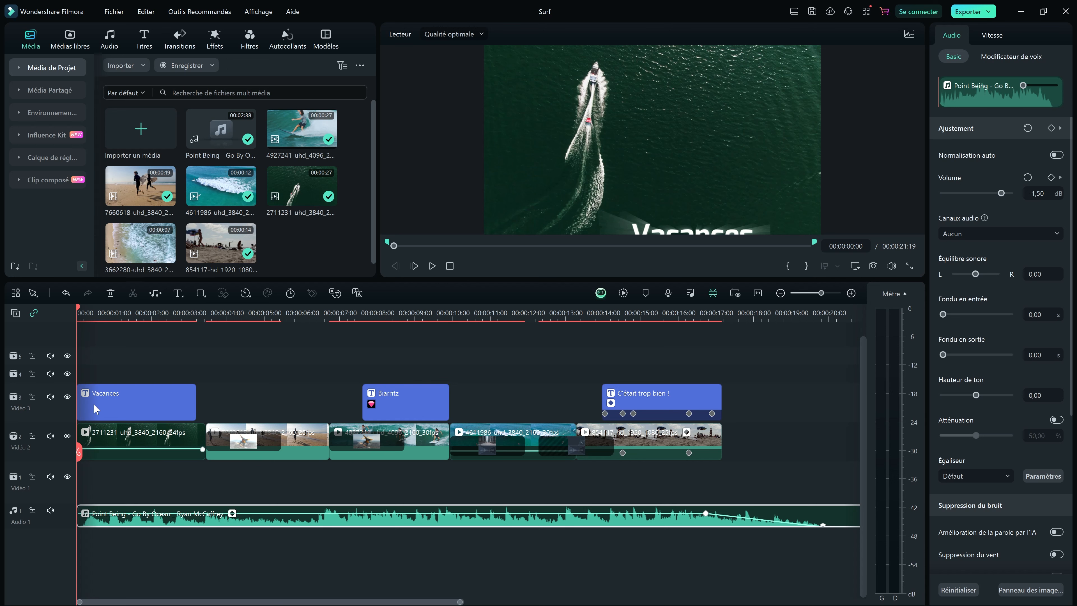
Step: Set the out point of the export range at about 00:00:45:00 on the timeline
{"action": "left_click", "coordinate": [707, 364]}
{"action": "left_click_drag", "start_coordinate": [745, 512], "coordinate": [244, 478]}
{"action": "key", "text": "o"}
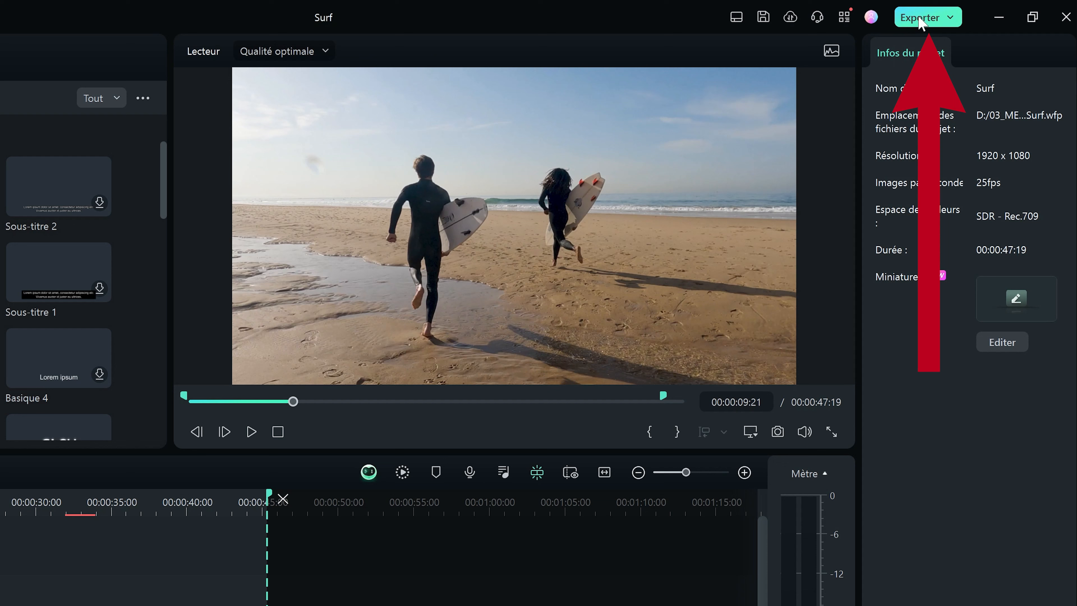
Step: Open the local export settings and examine the file name, save folder and preset choices
{"action": "left_click", "coordinate": [919, 19]}
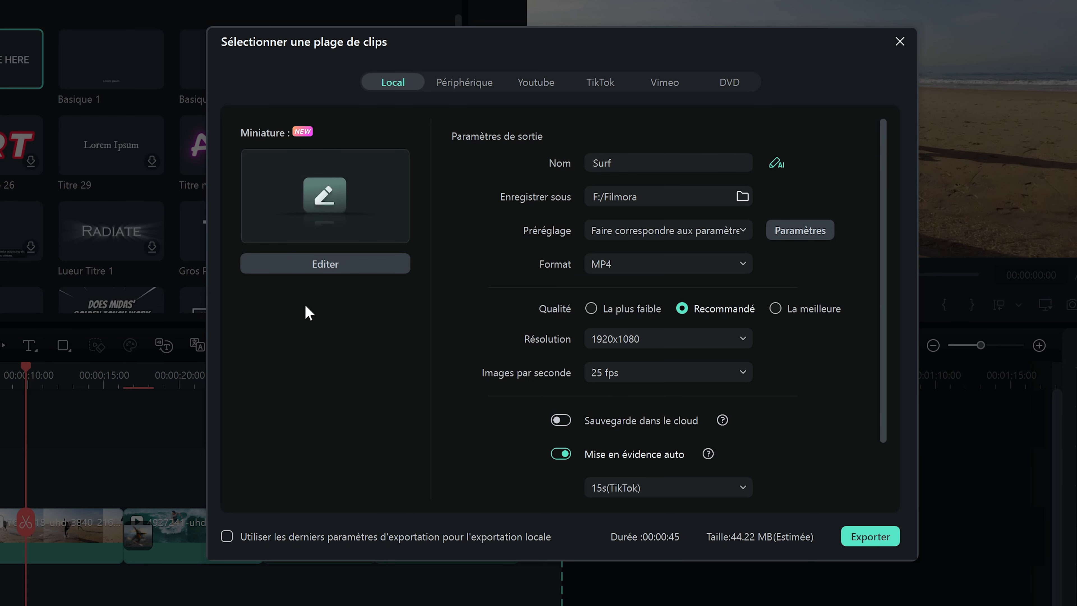
{"action": "left_click", "coordinate": [334, 266]}
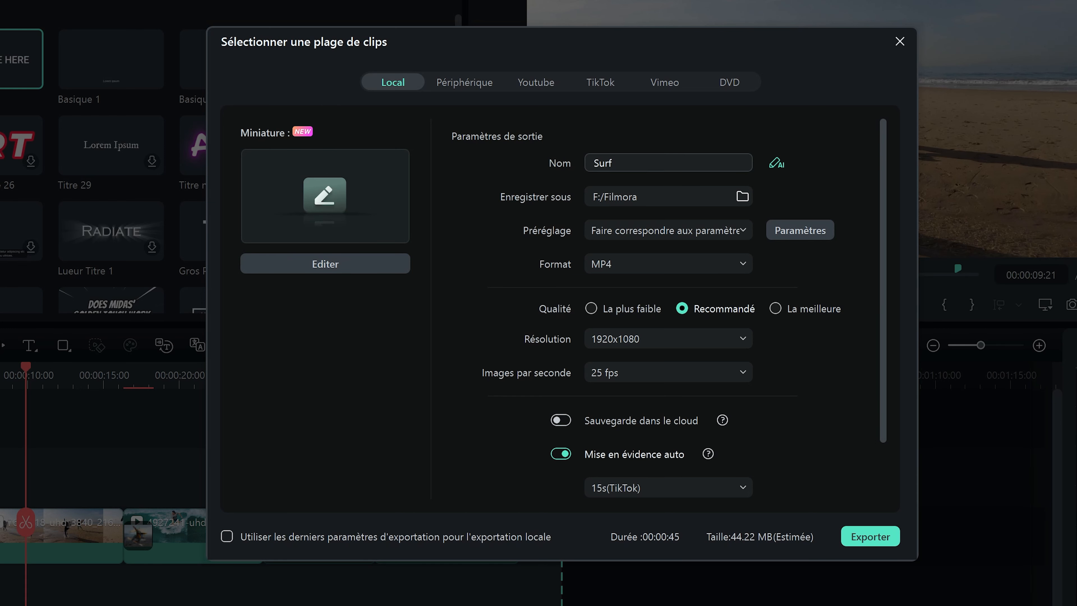
{"action": "left_click", "coordinate": [615, 197]}
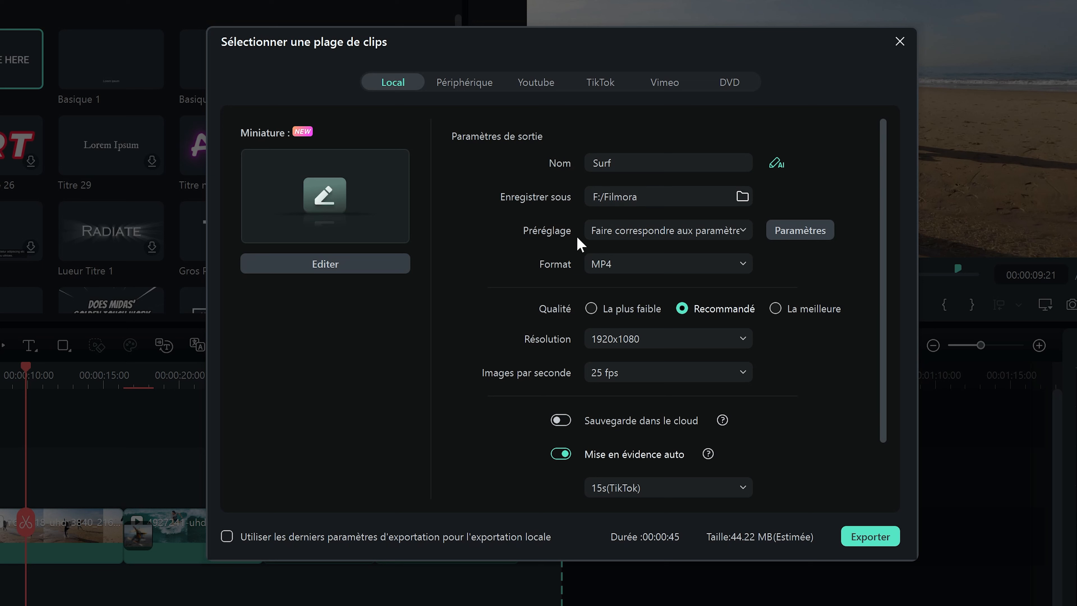
{"action": "left_click", "coordinate": [730, 235]}
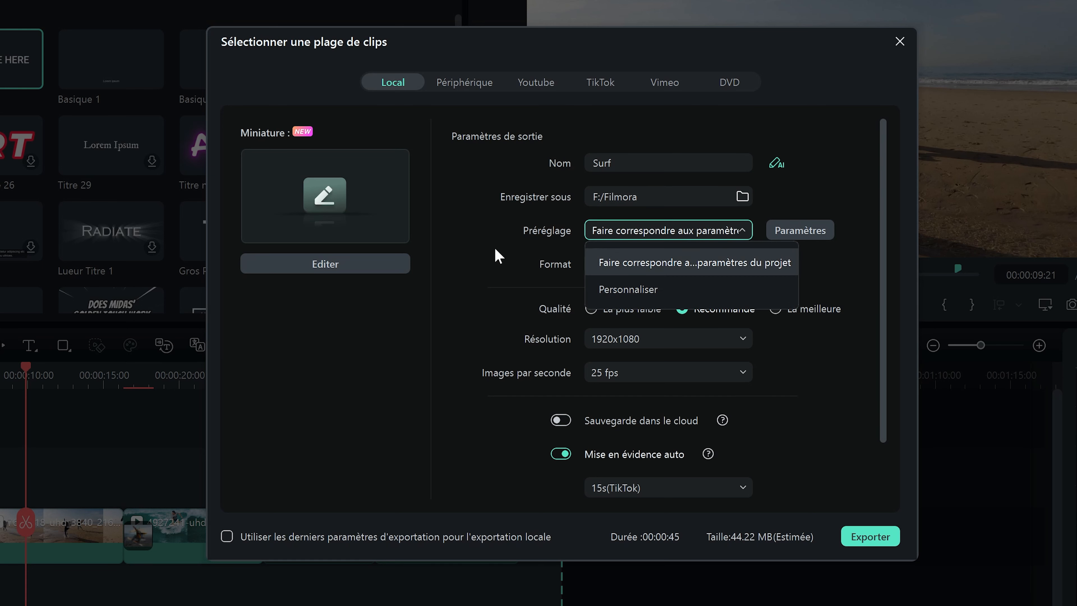
{"action": "left_click", "coordinate": [498, 256]}
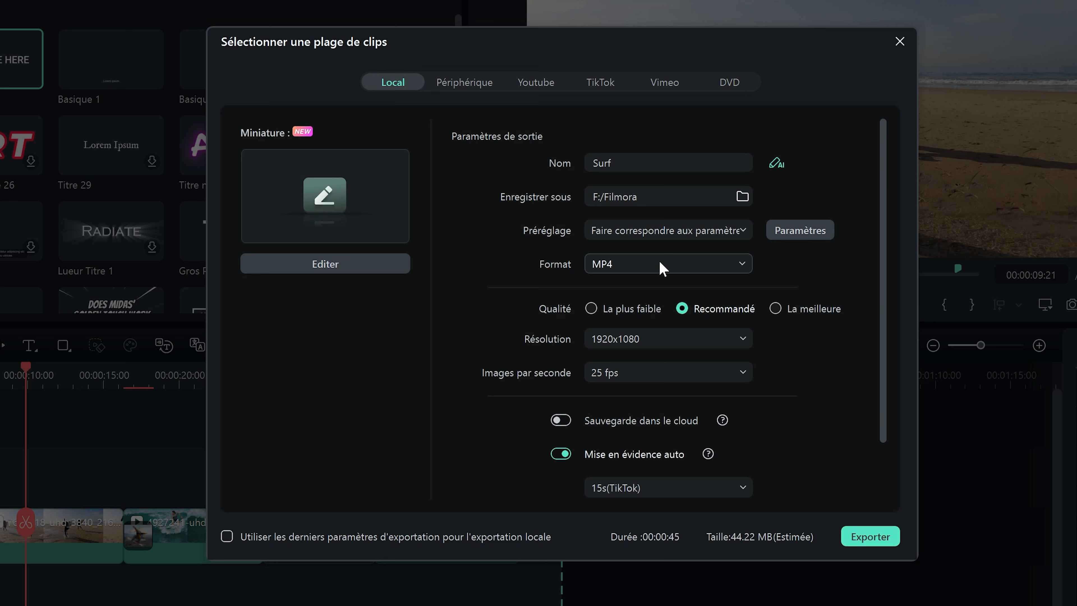
Step: Examine the available export formats and resolutions for the Surf video
{"action": "left_click", "coordinate": [662, 265]}
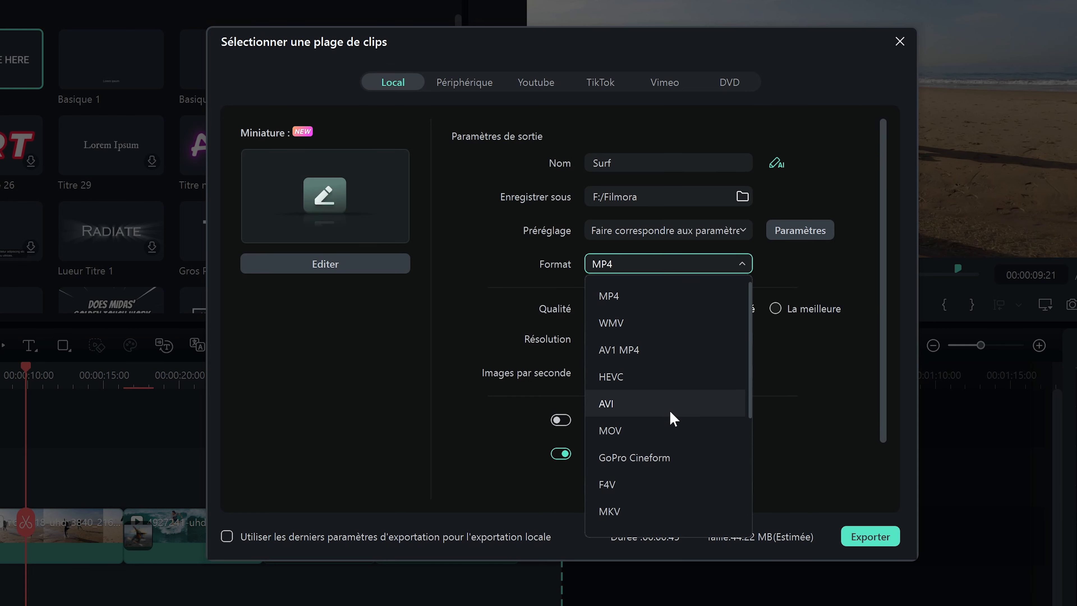
{"action": "left_click", "coordinate": [482, 258]}
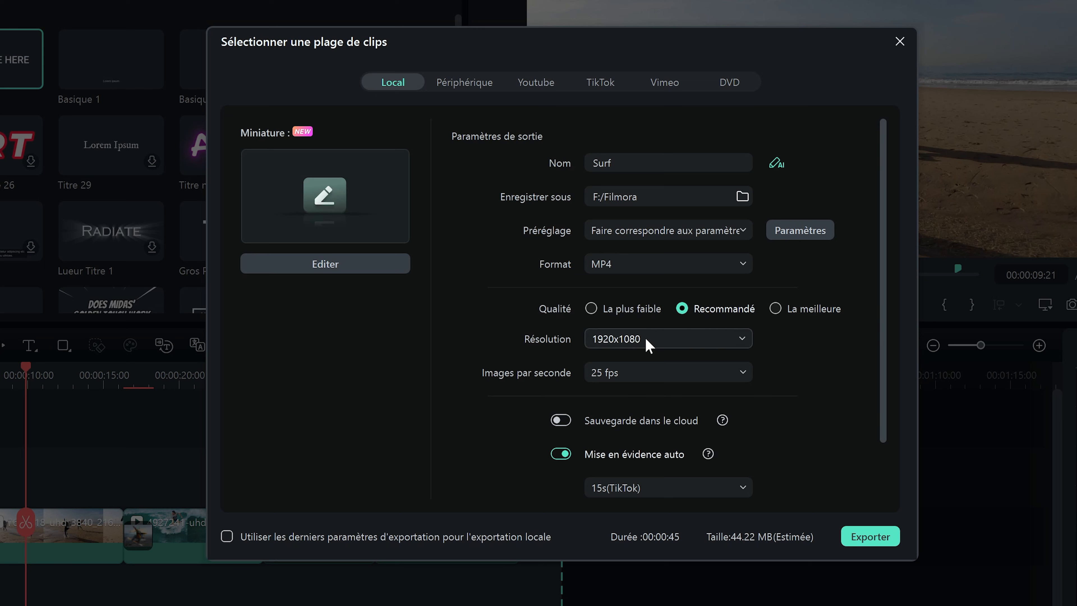
{"action": "left_click", "coordinate": [674, 341]}
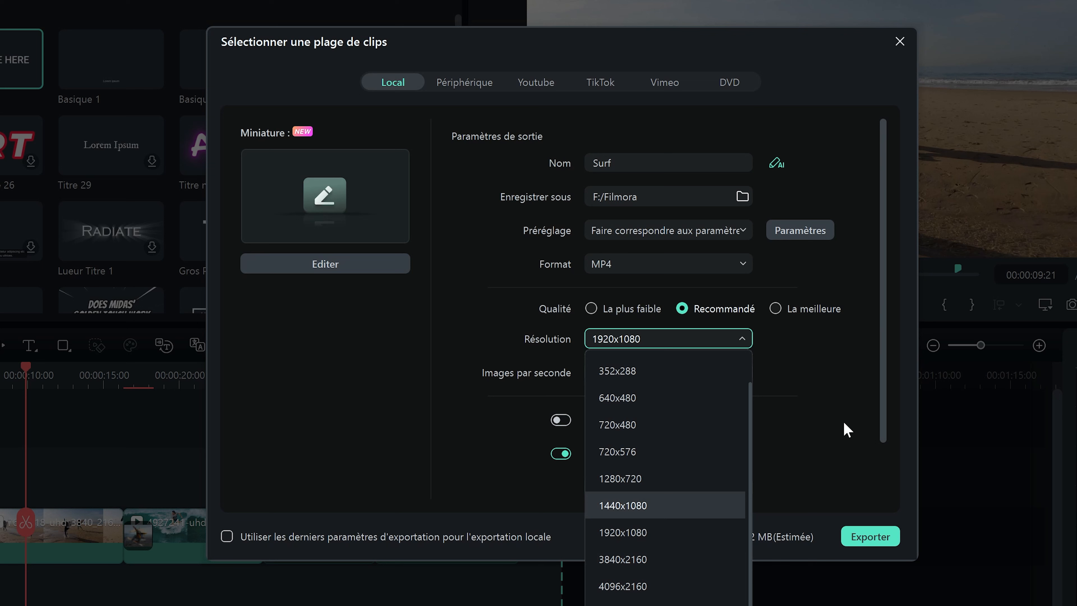
{"action": "left_click", "coordinate": [884, 362]}
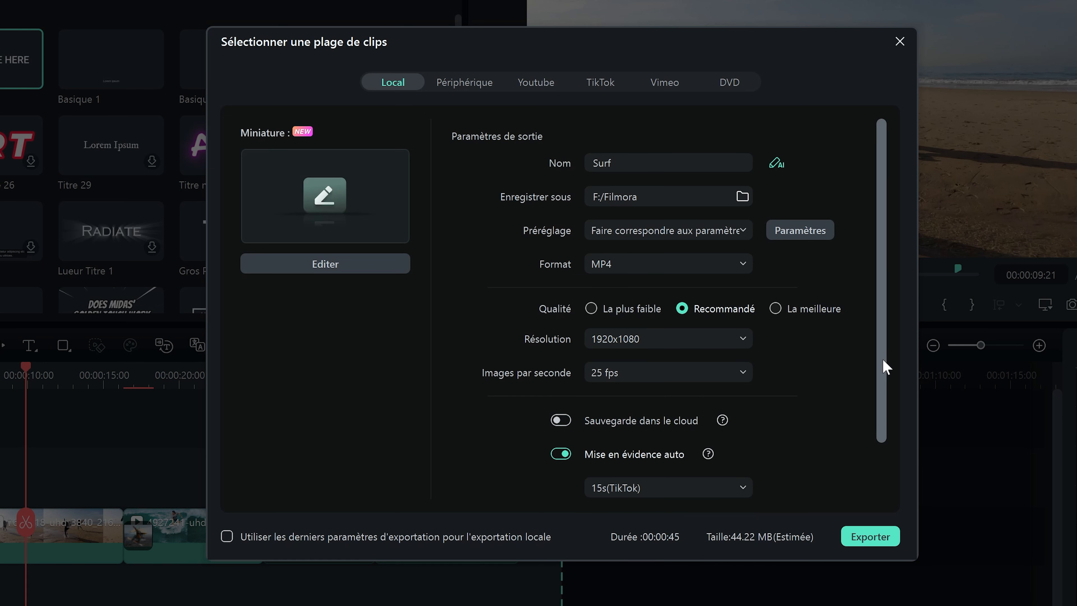